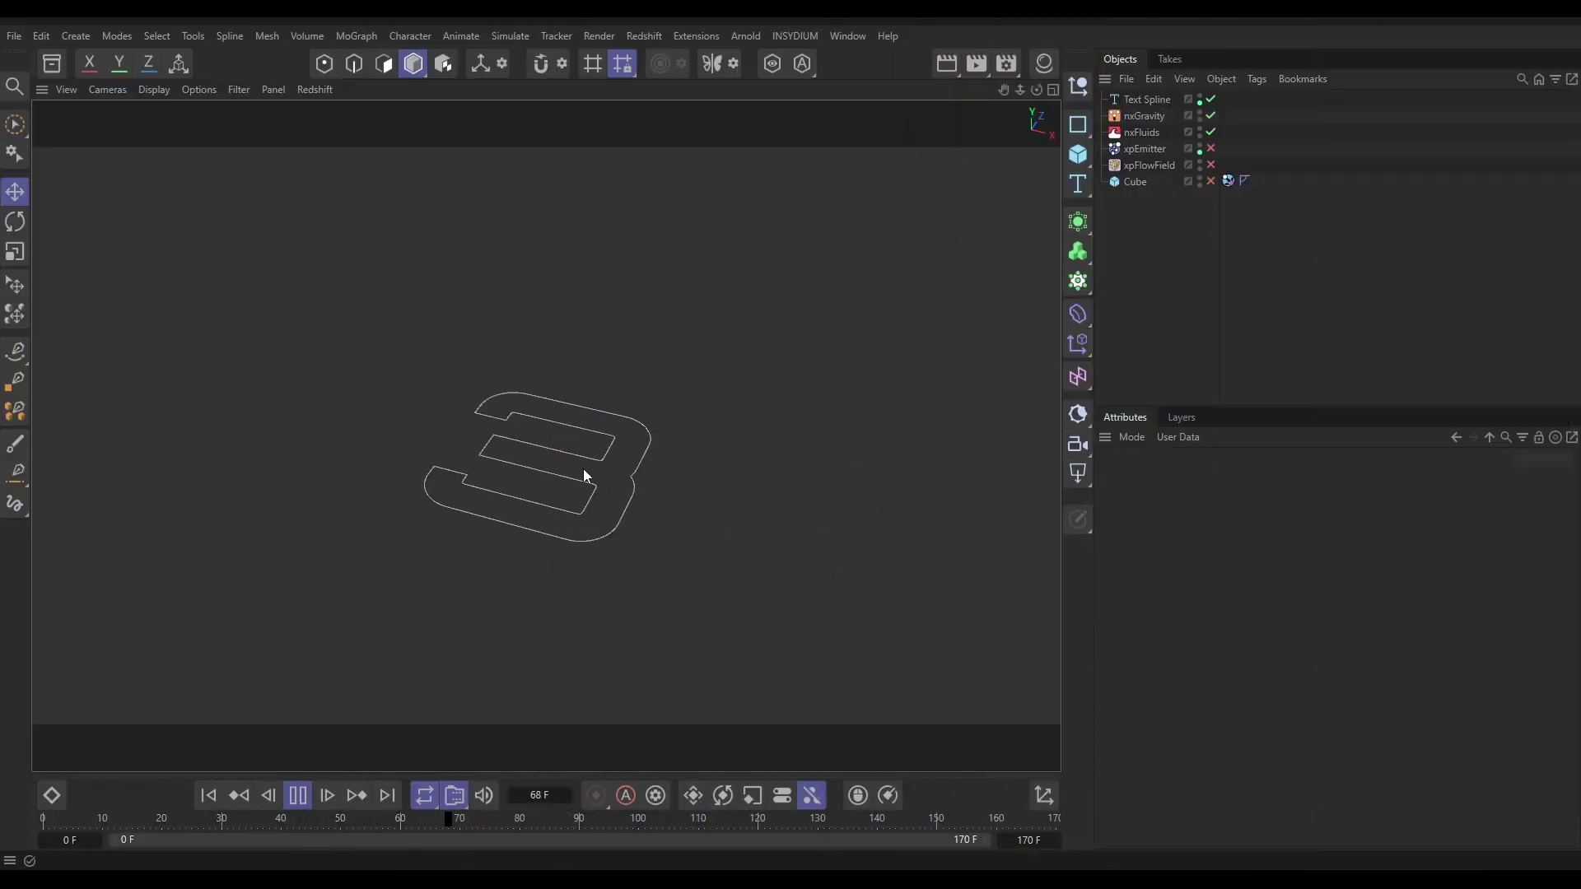
Stop the animation playback and disable the Text Spline
left_click(1143, 99)
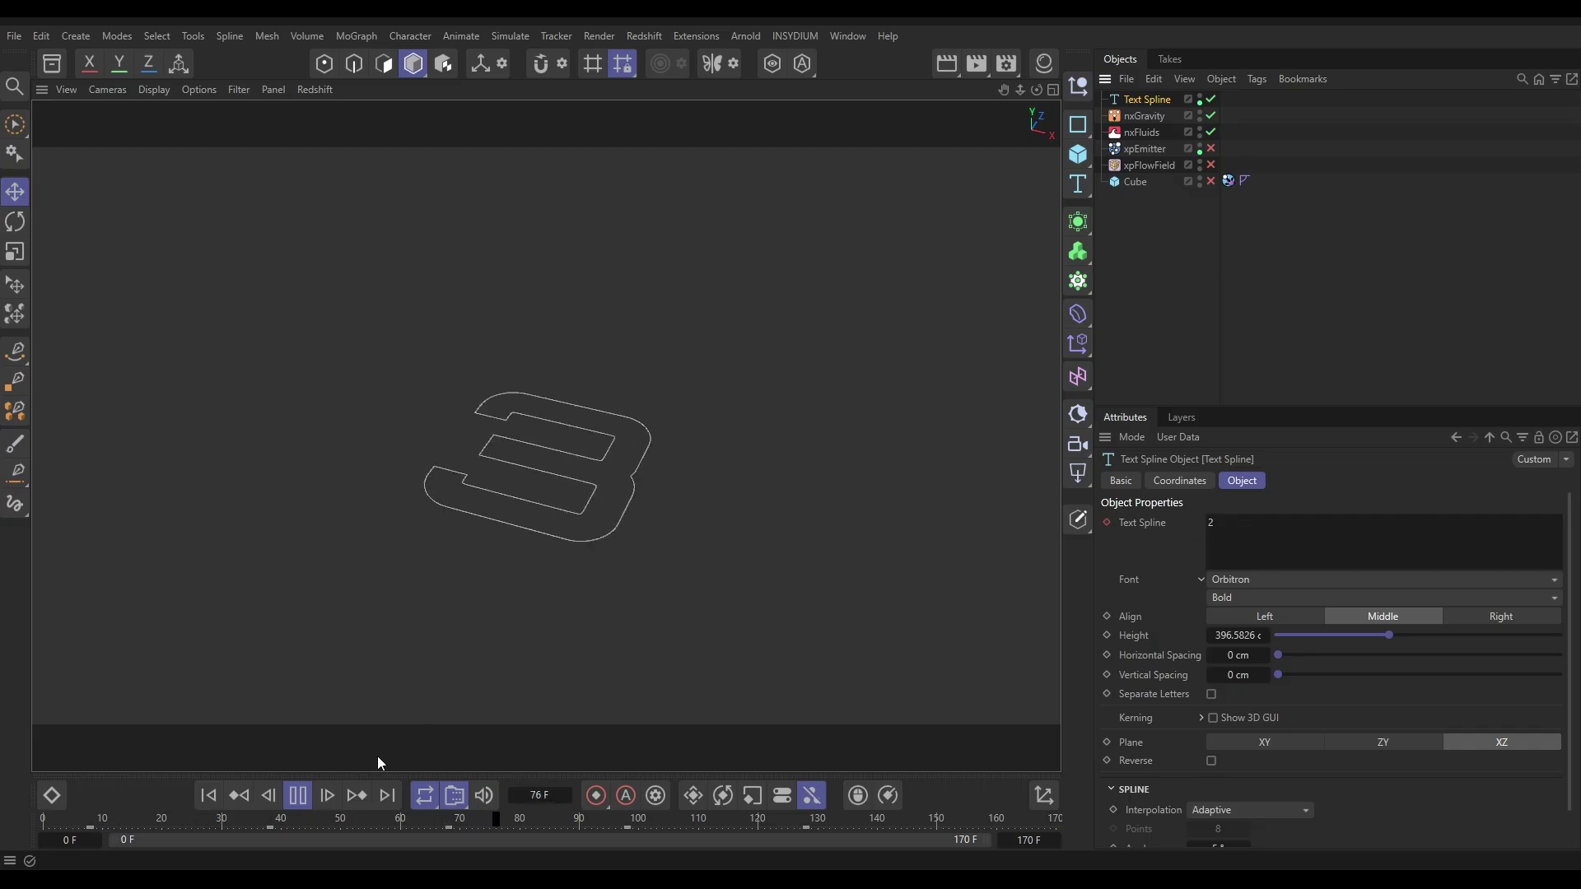
left_click(297, 795)
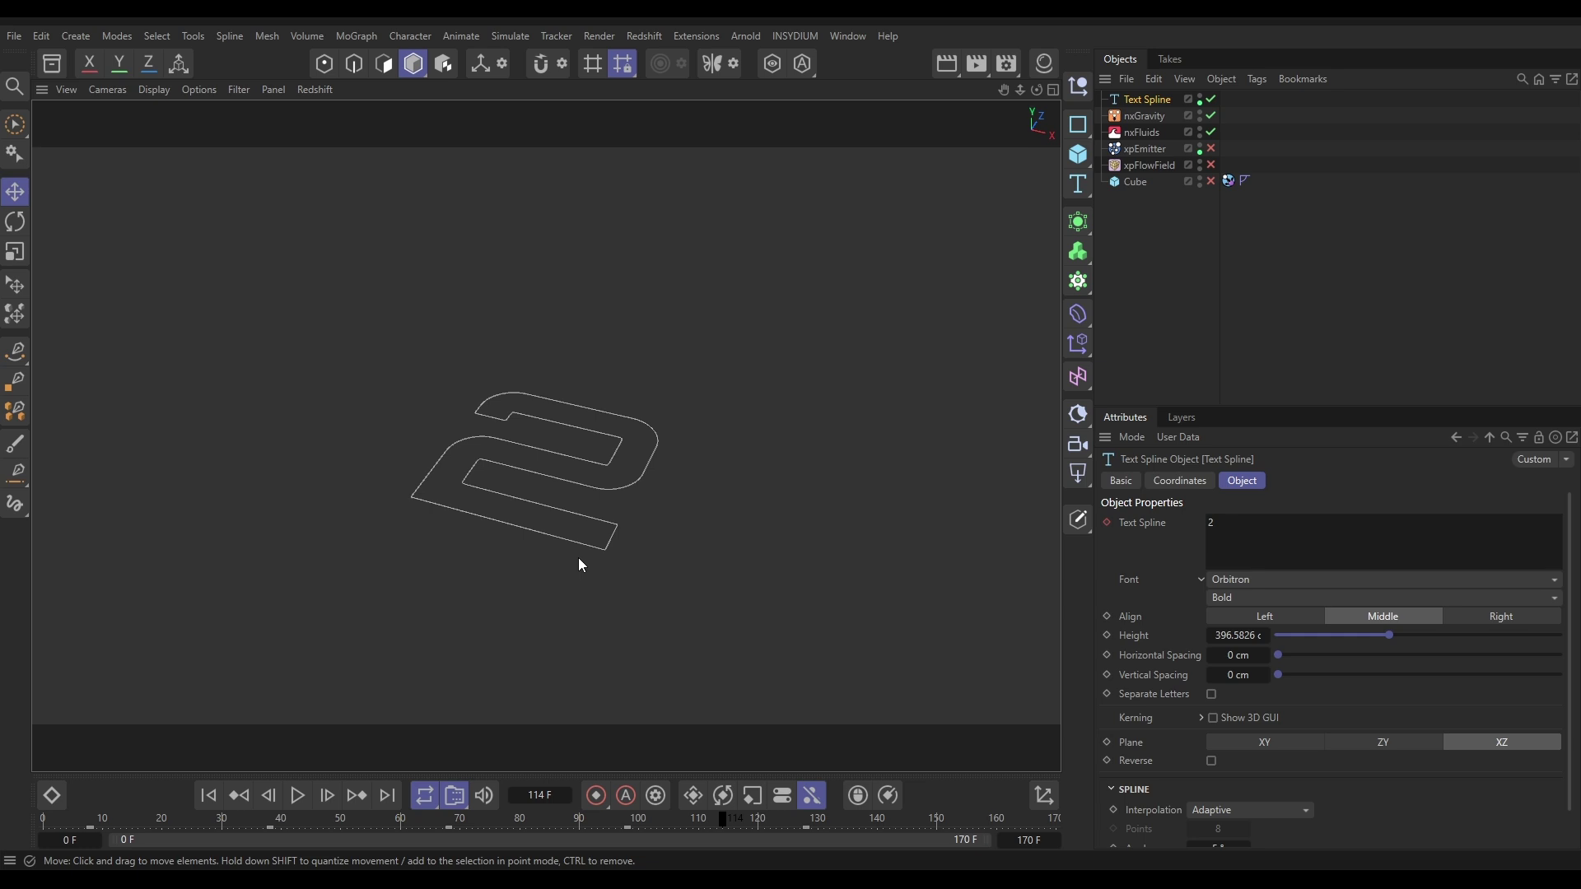
left_click(1210, 99)
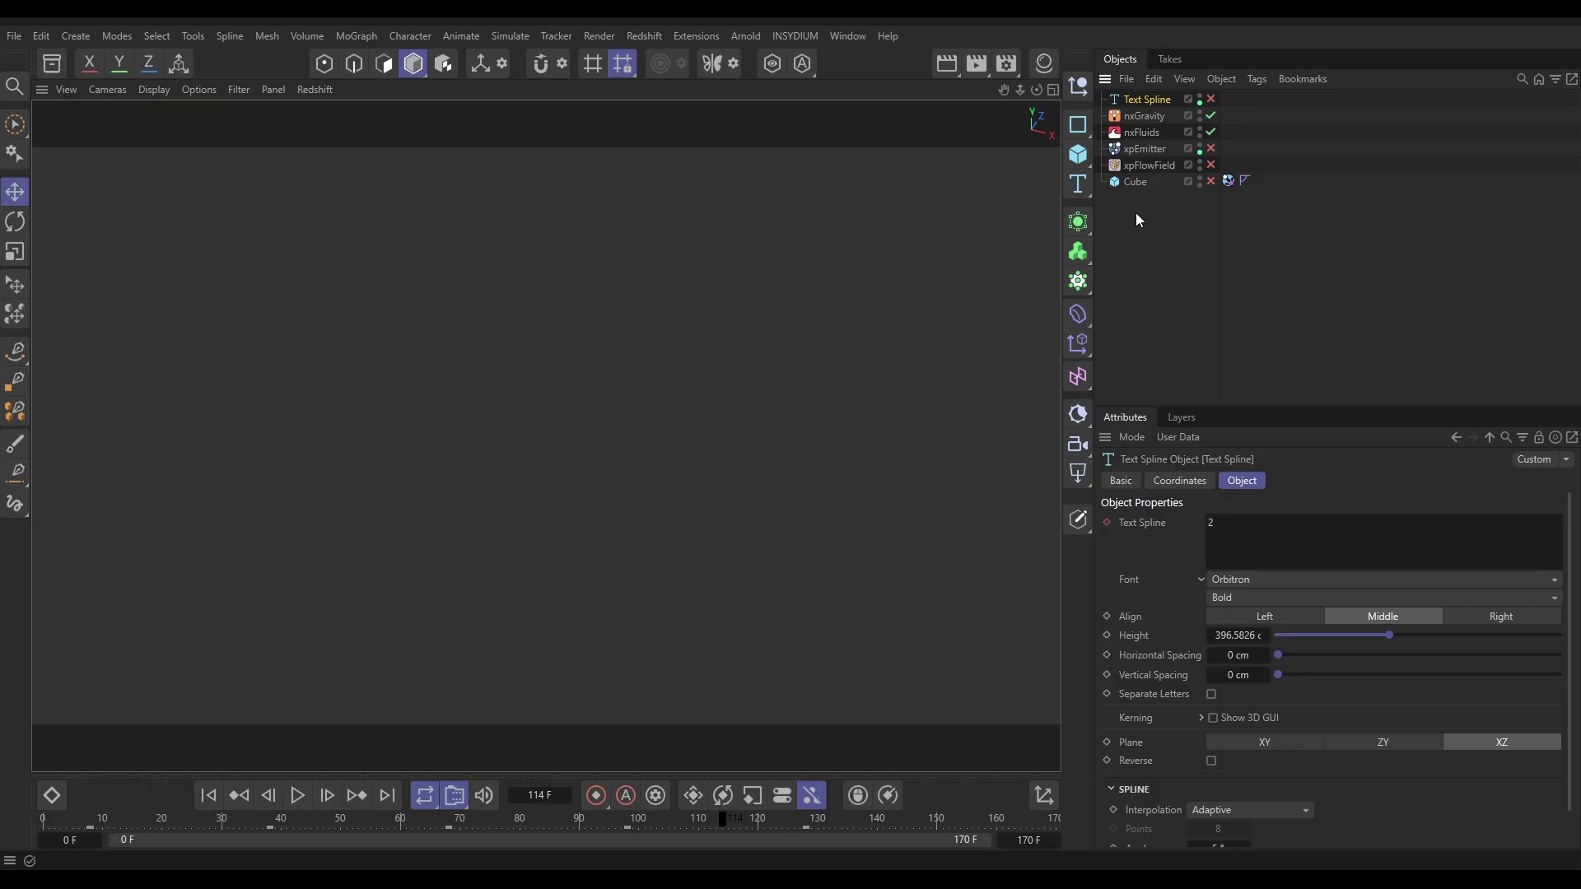
Enable the Cube, review its xpCollider tag settings, and hide the Cube from the viewport
left_click(1211, 181)
left_click(1135, 183)
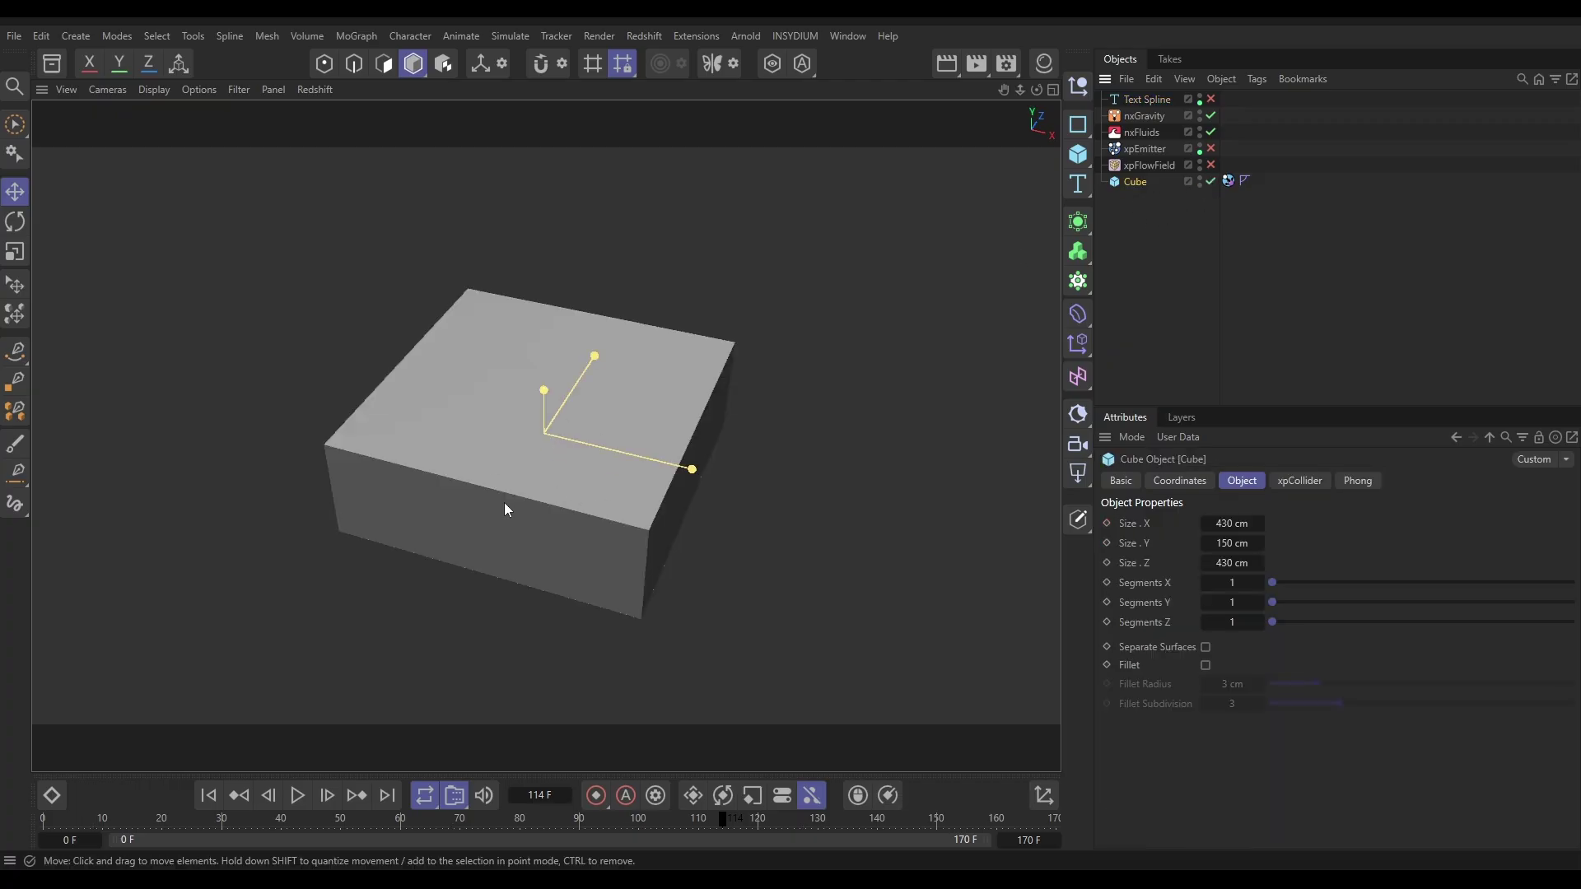
left_click(1229, 181)
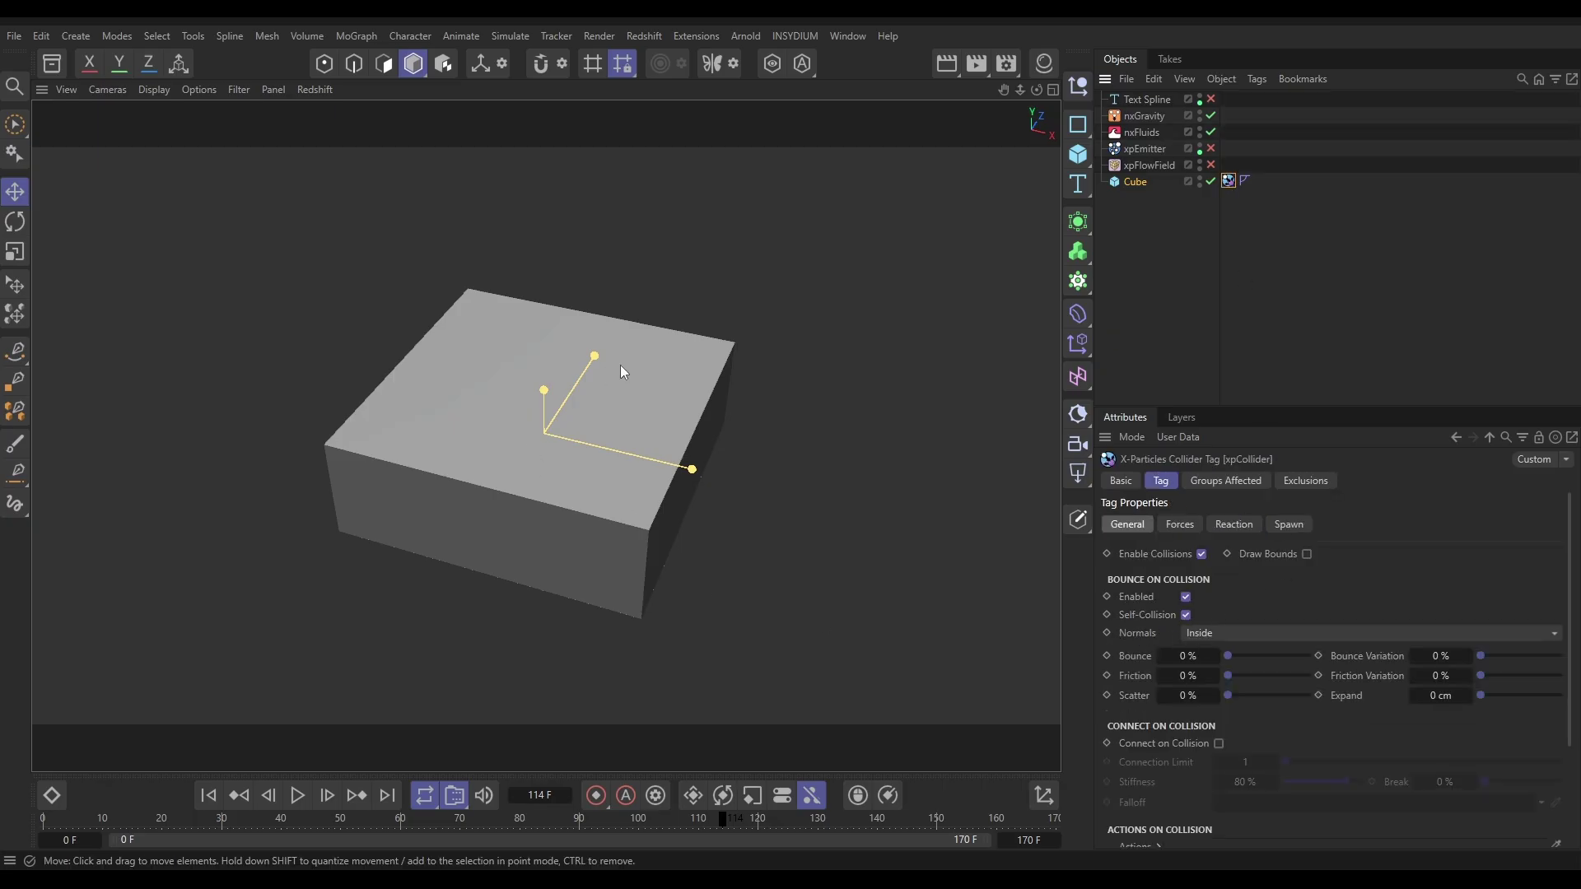
left_click(1200, 177)
left_click(1158, 250)
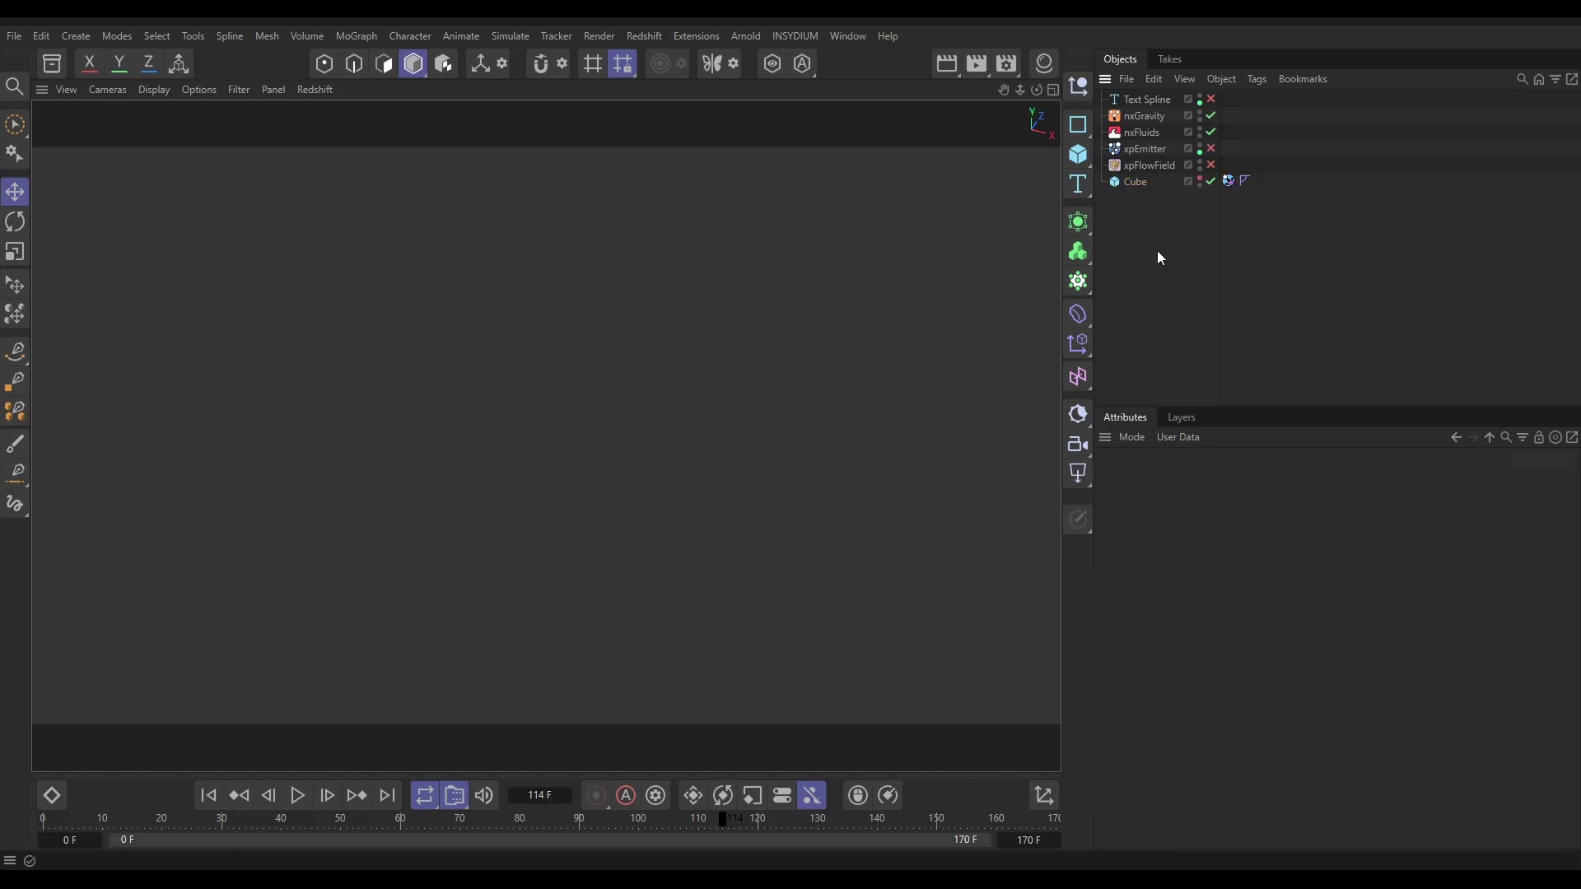
Enable xpEmitter and review its emission settings along with the nxFluids solver settings
left_click(1145, 148)
left_click(1211, 149)
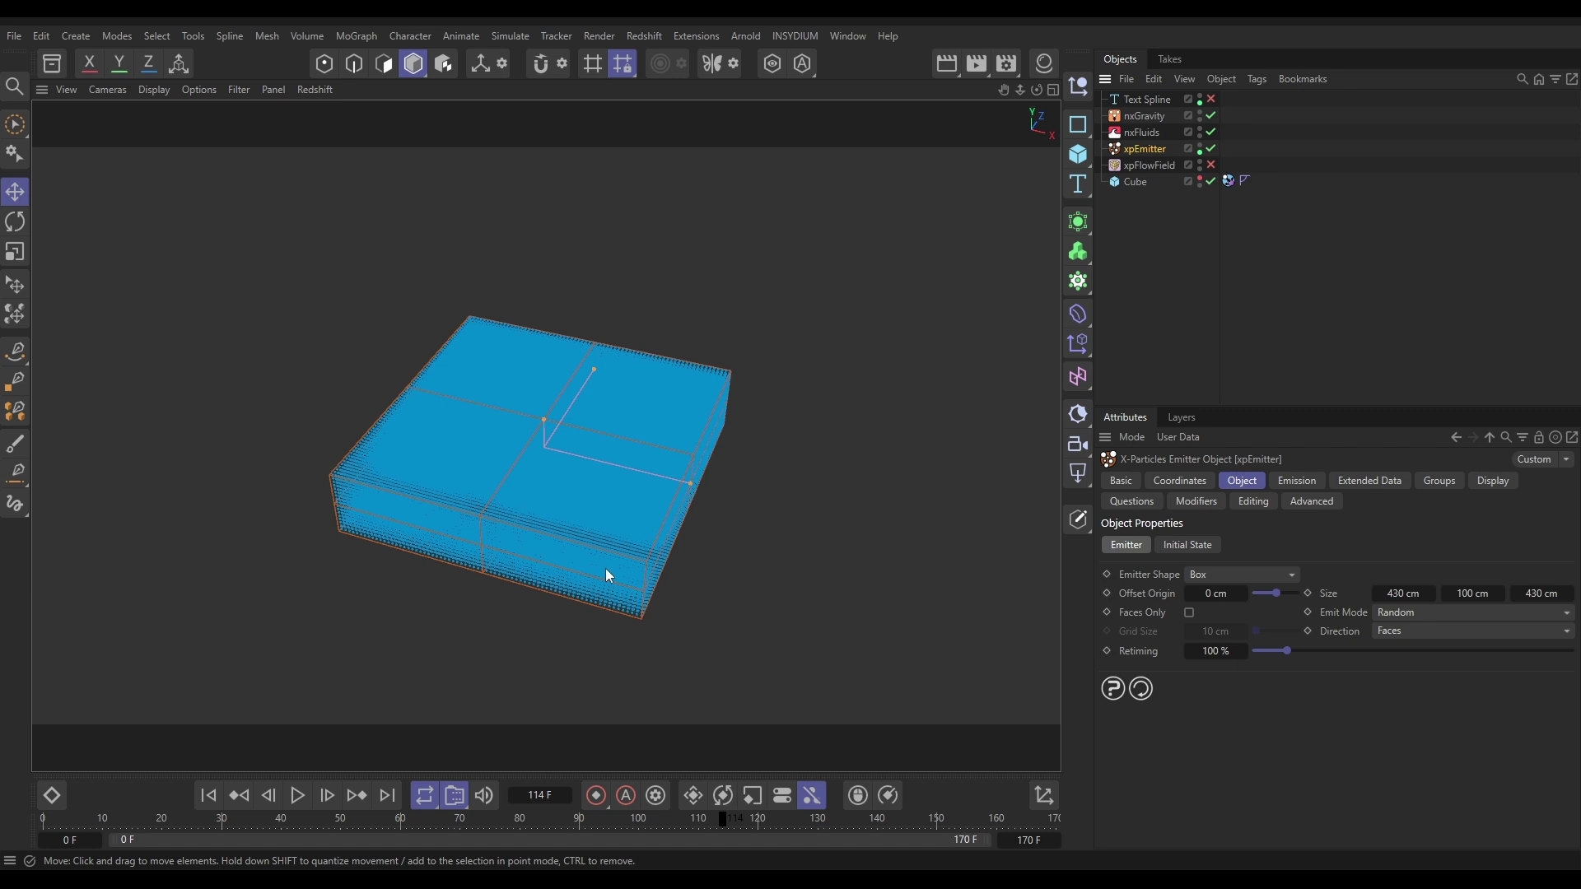
left_click(1300, 481)
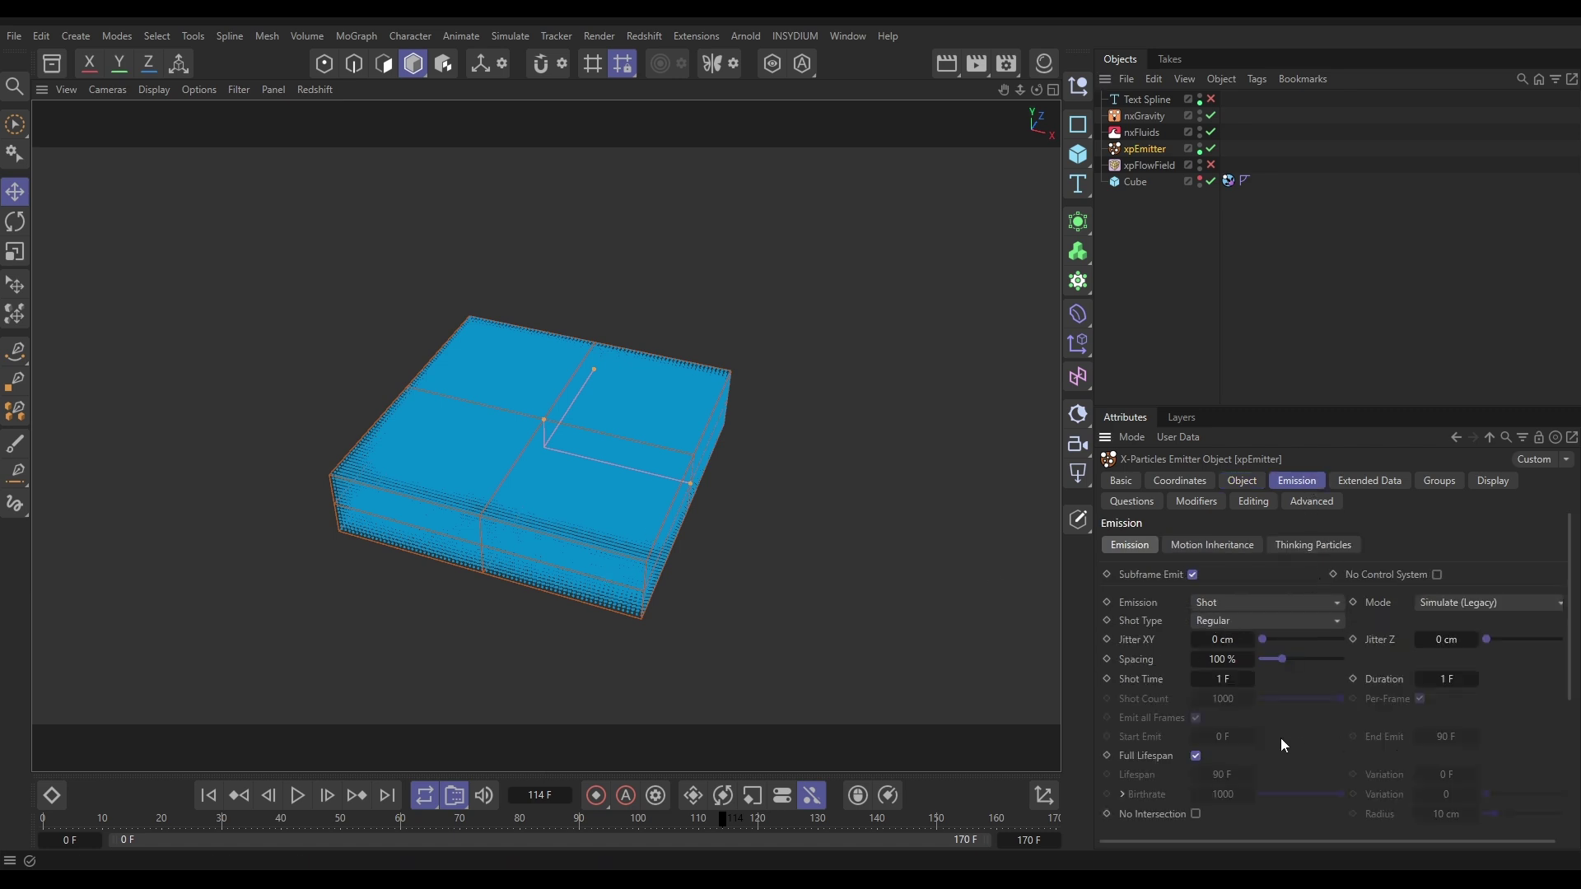
scroll(1292, 751, "down", 3)
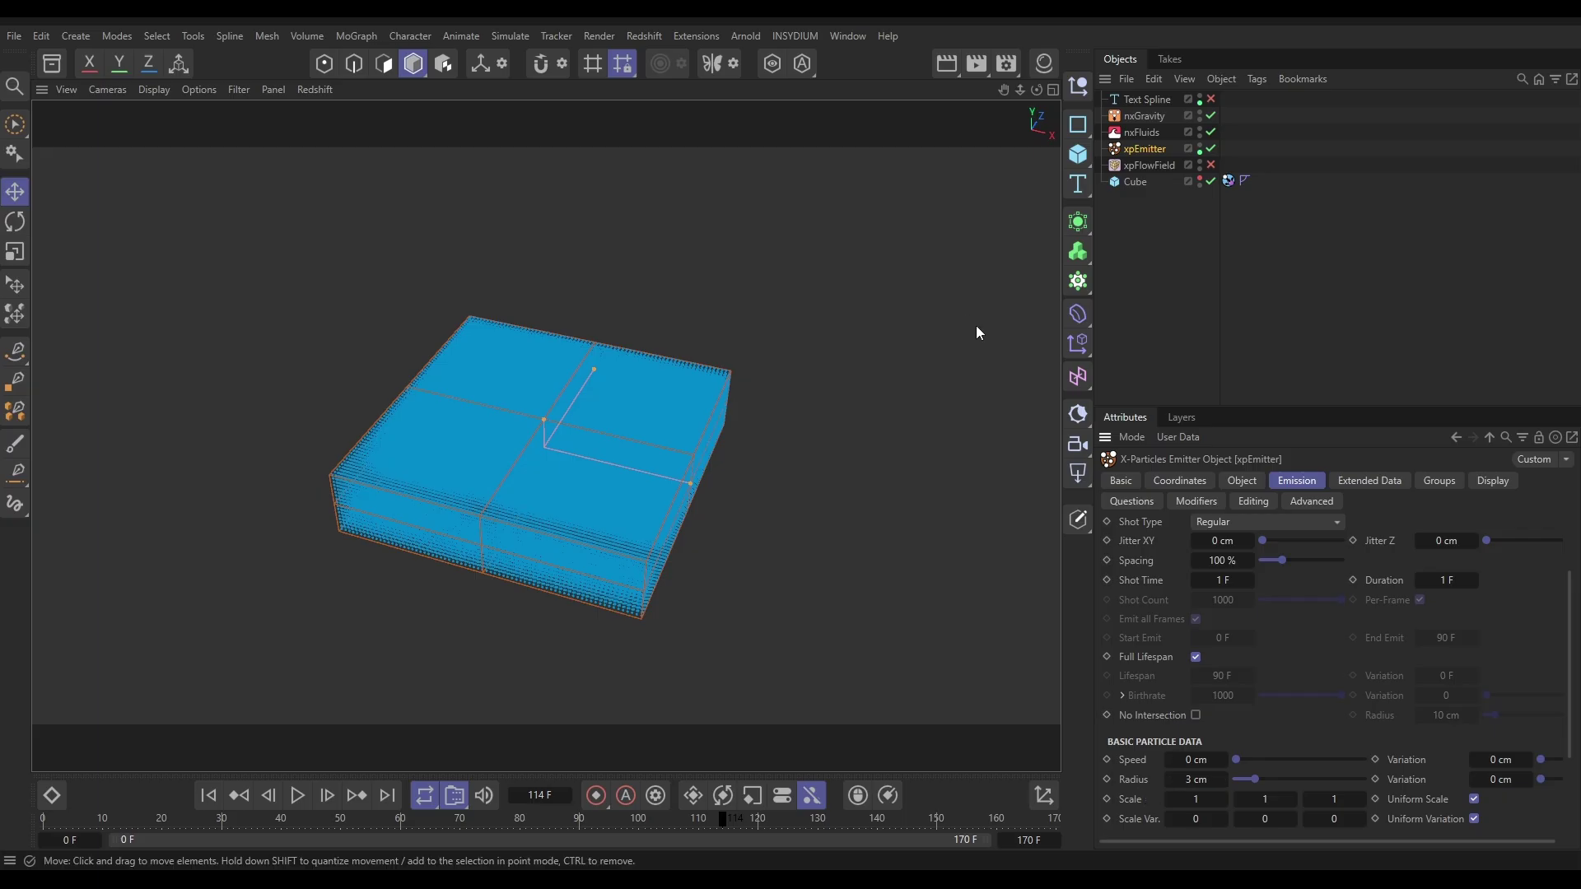
left_click(1139, 133)
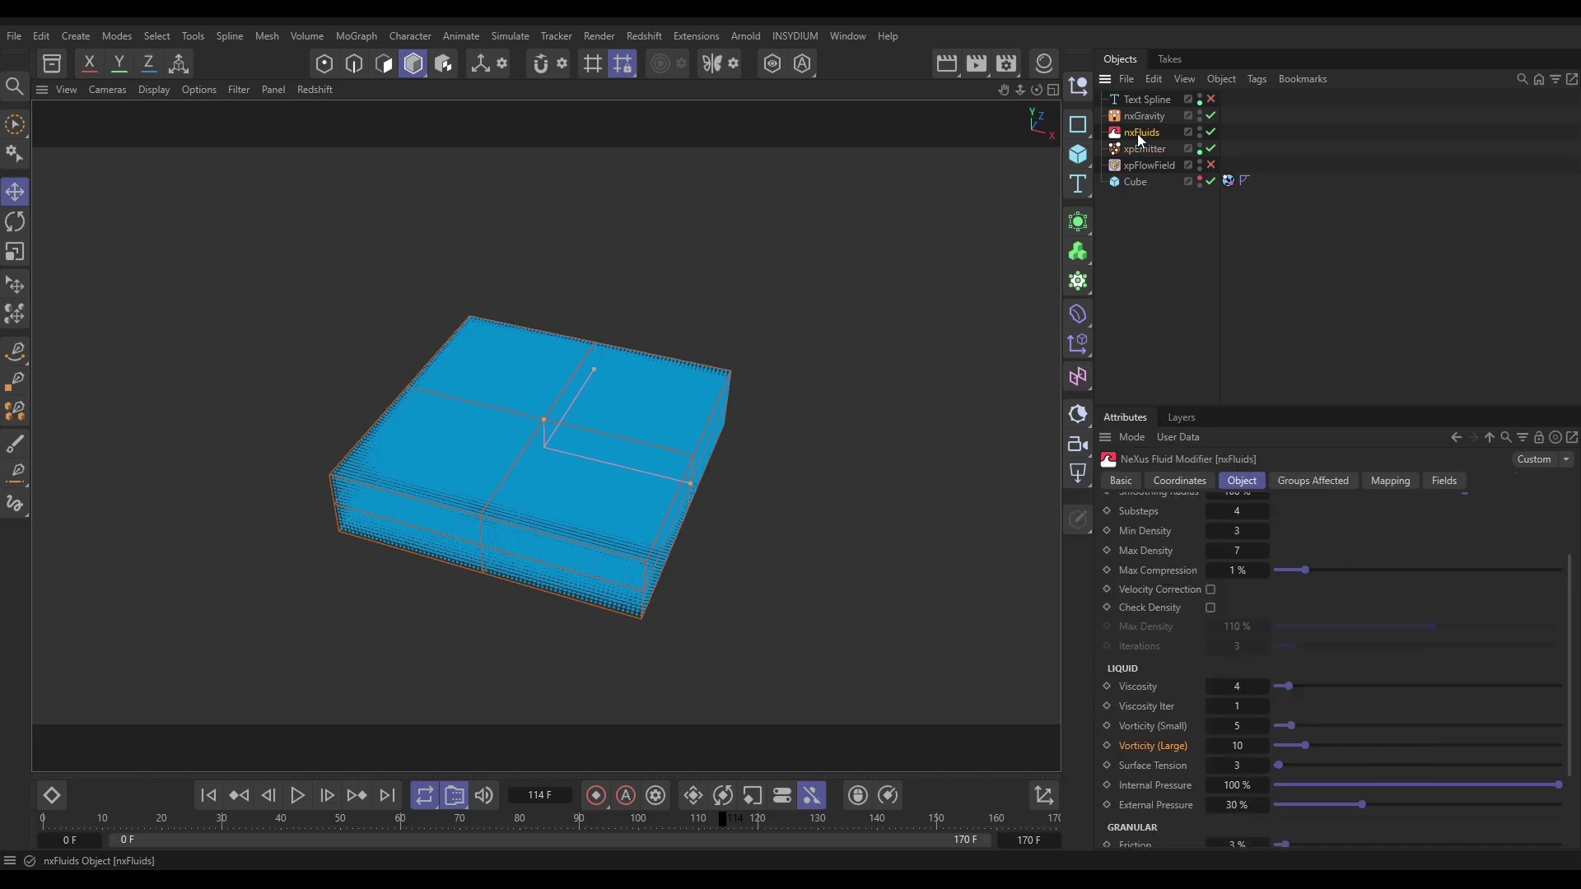
scroll(1336, 551, "up", 3)
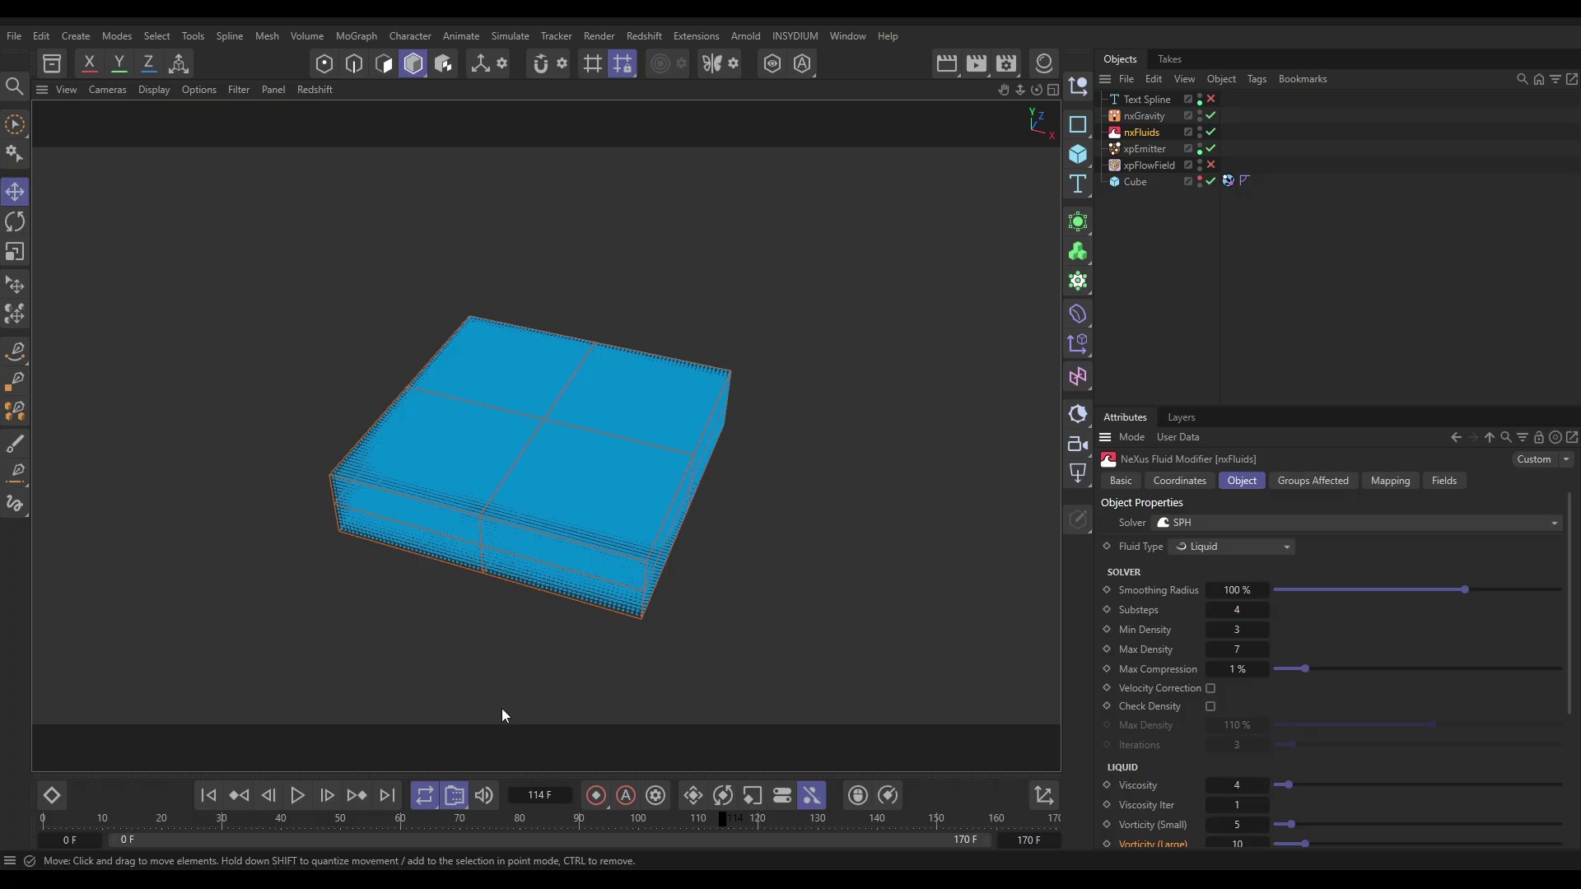
Play the fluid simulation from the first frame to check it, and return to frame 0
left_click(208, 796)
left_click(297, 795)
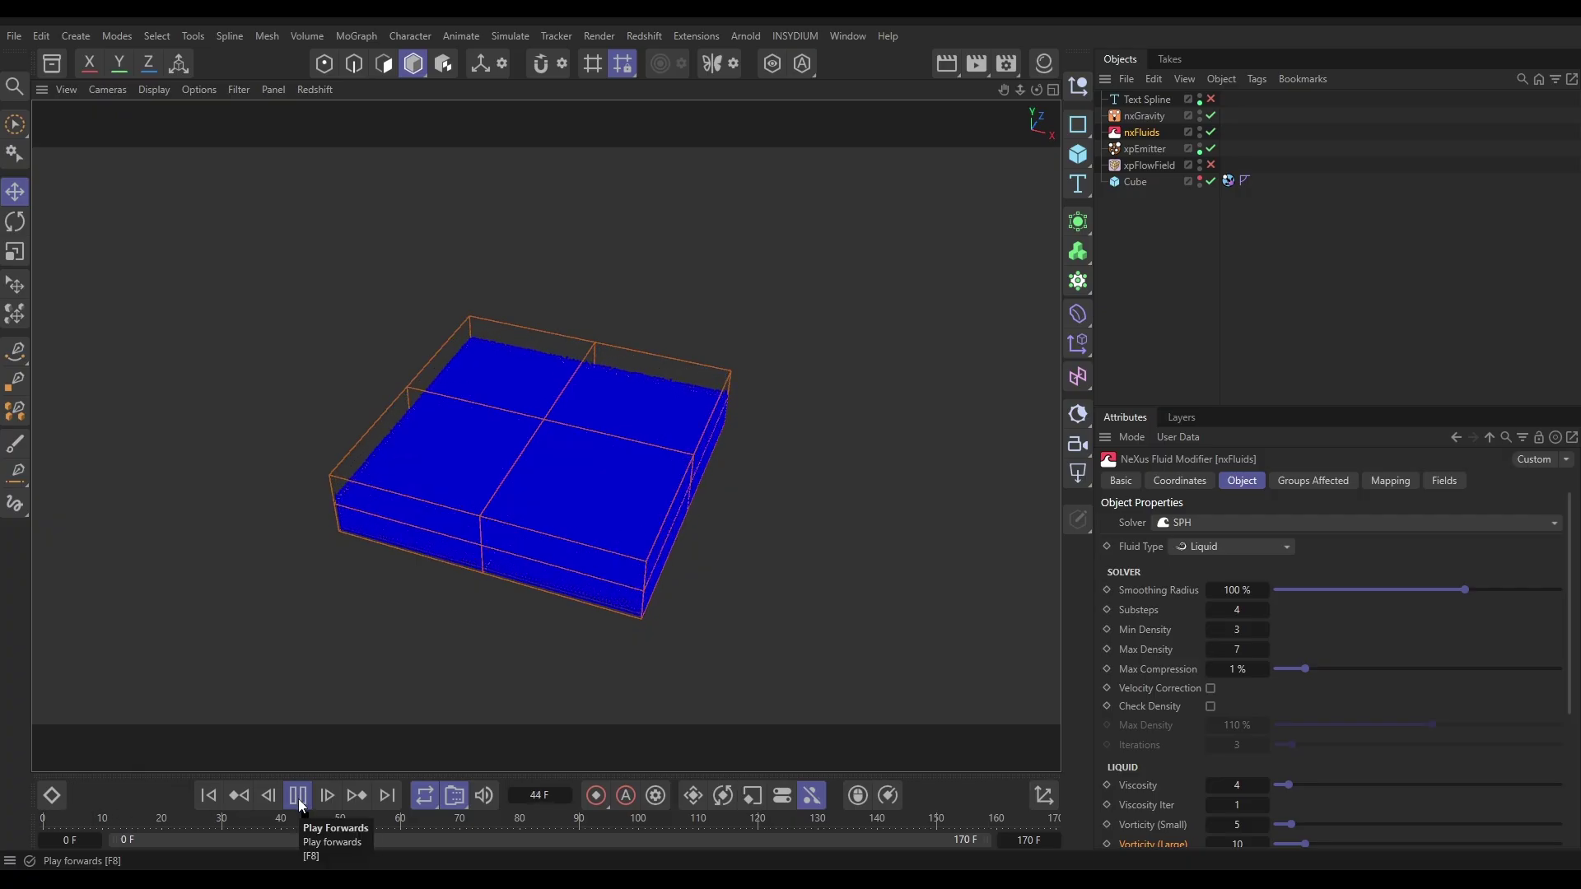
left_click(300, 803)
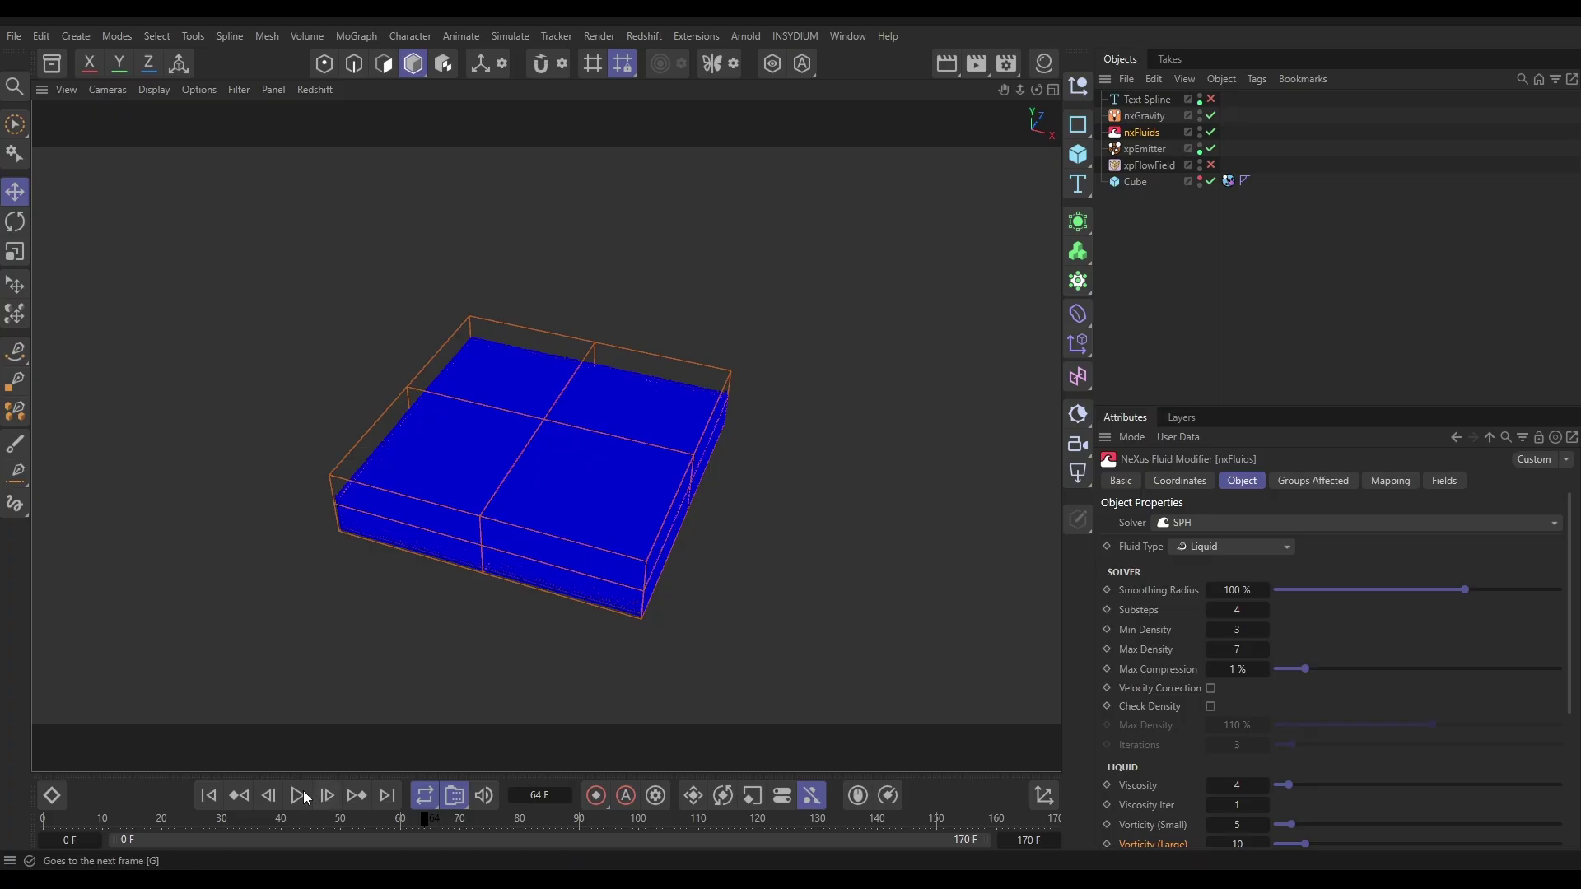
left_click(209, 796)
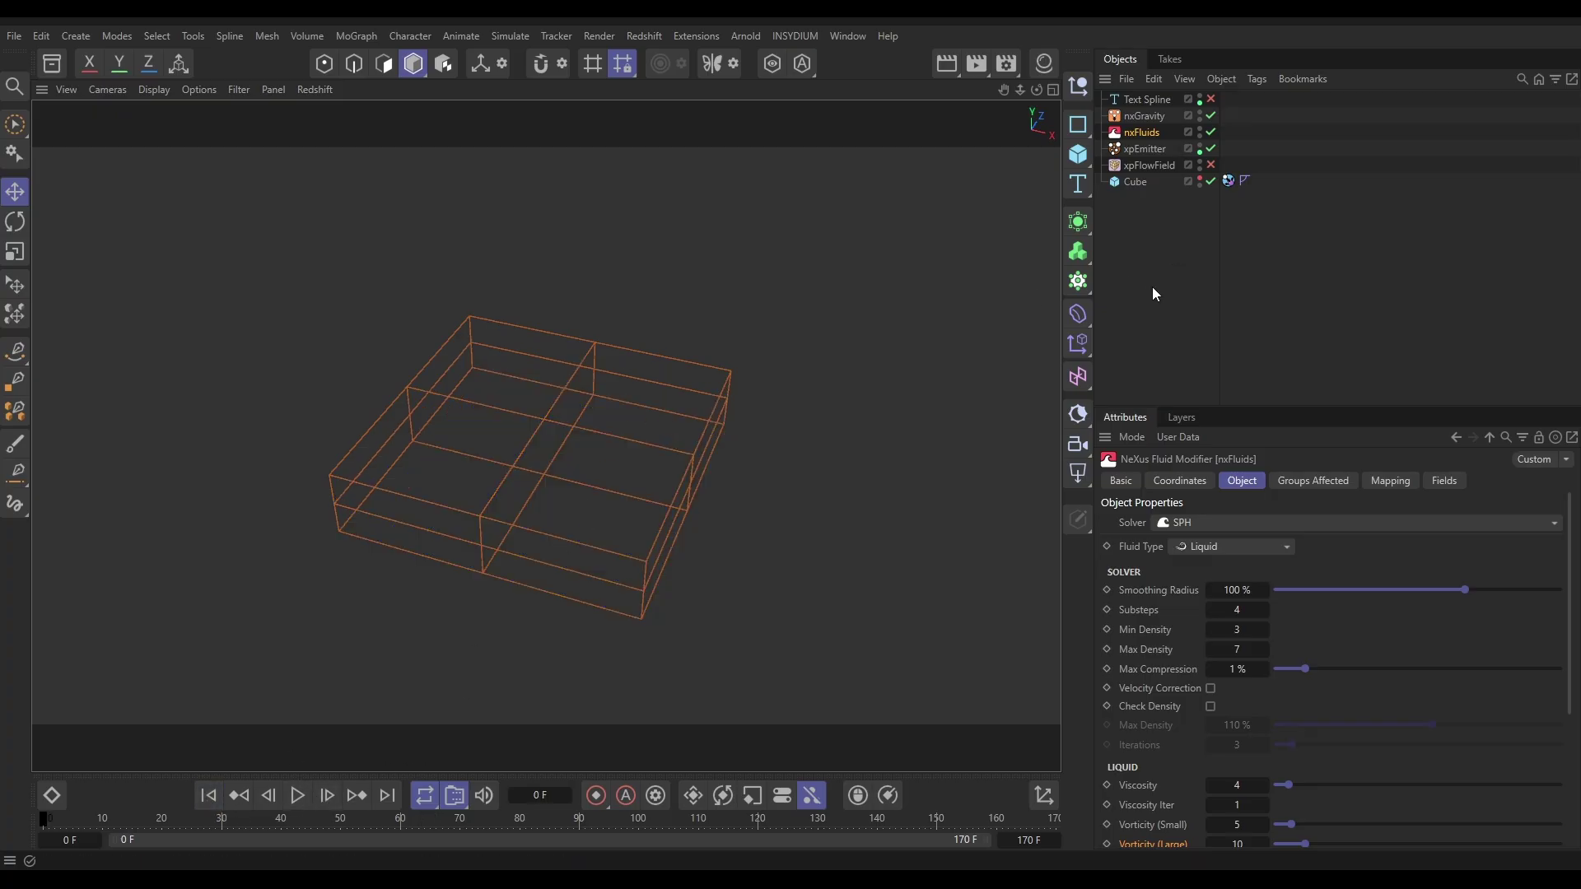
Enable xpFlowField, disable xpEmitter and nxFluids, and open the flow field's object settings
left_click(1211, 165)
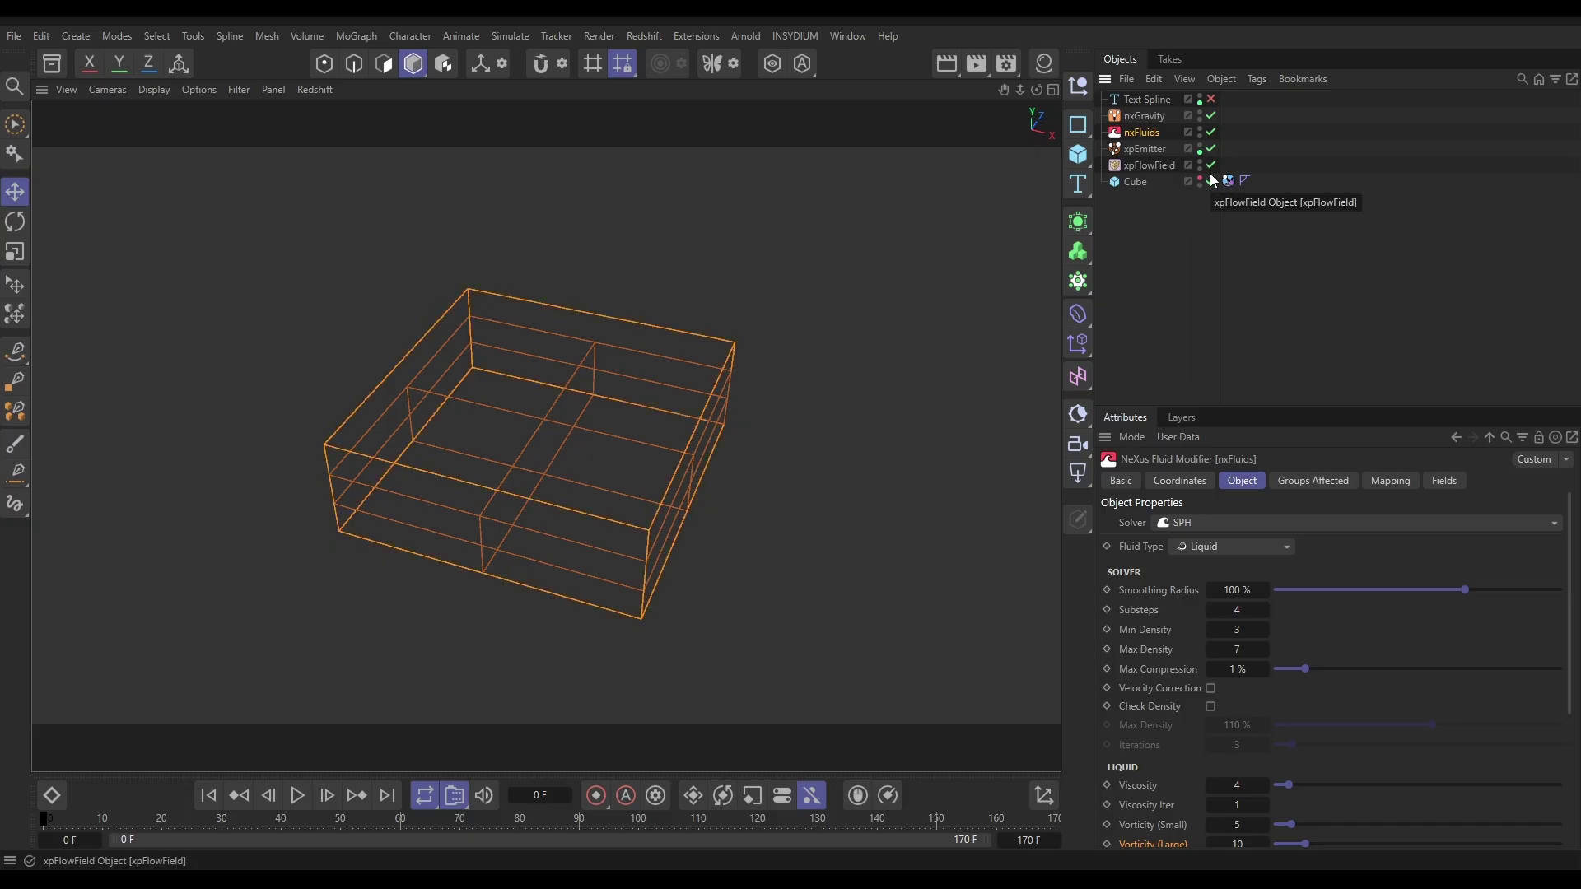
left_click(1211, 149)
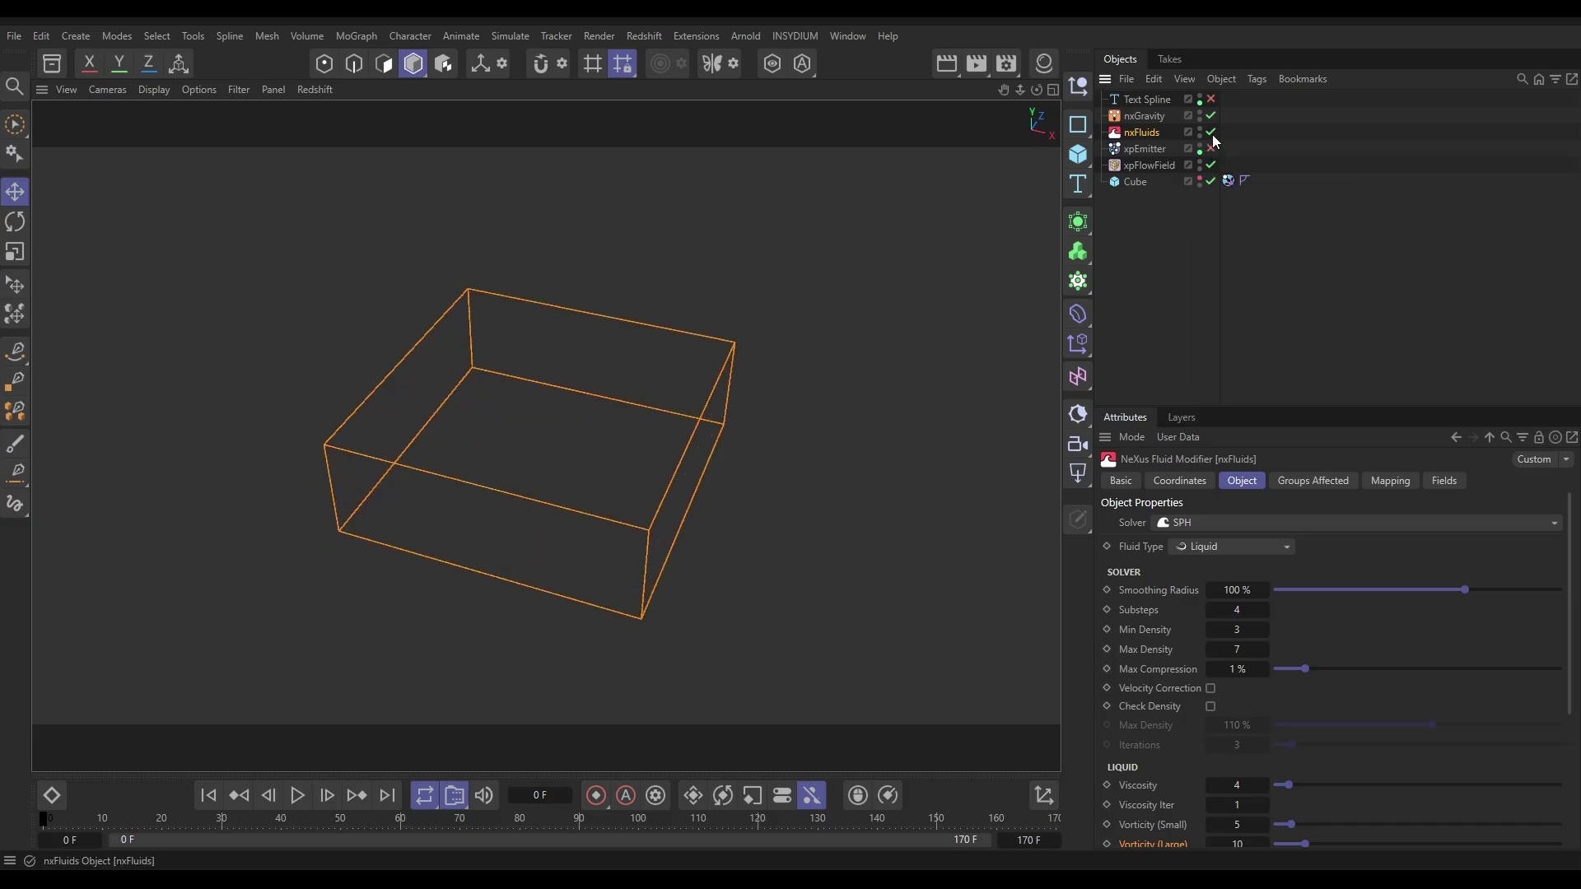
left_click(1211, 132)
left_click(1157, 166)
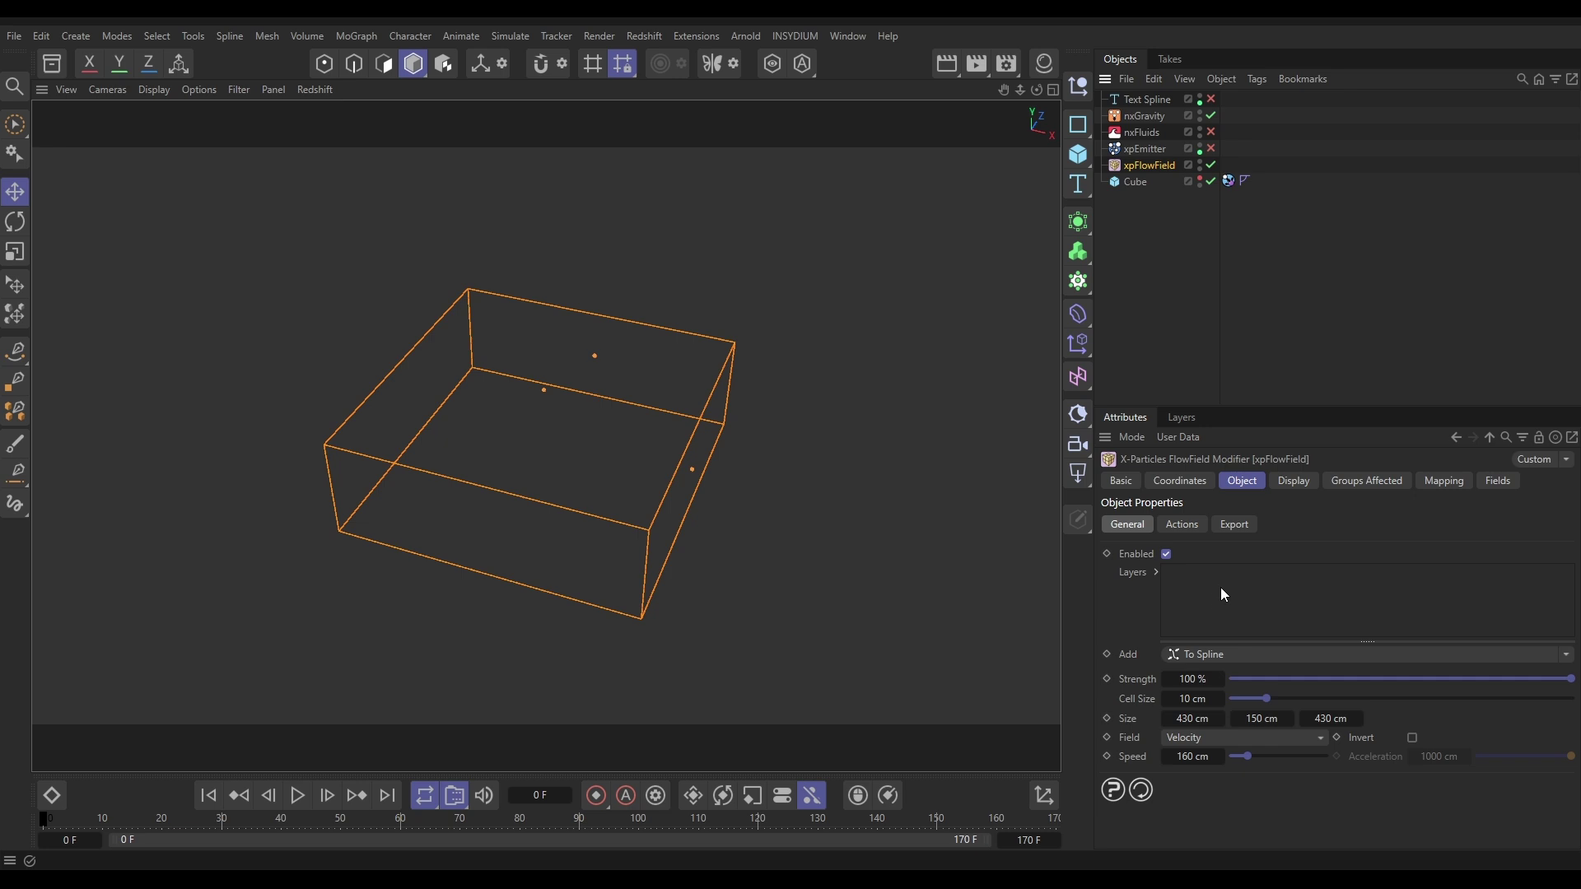
Add an Along Spline layer to xpFlowField and assign the re-enabled Text Spline as its source object
left_click(1497, 659)
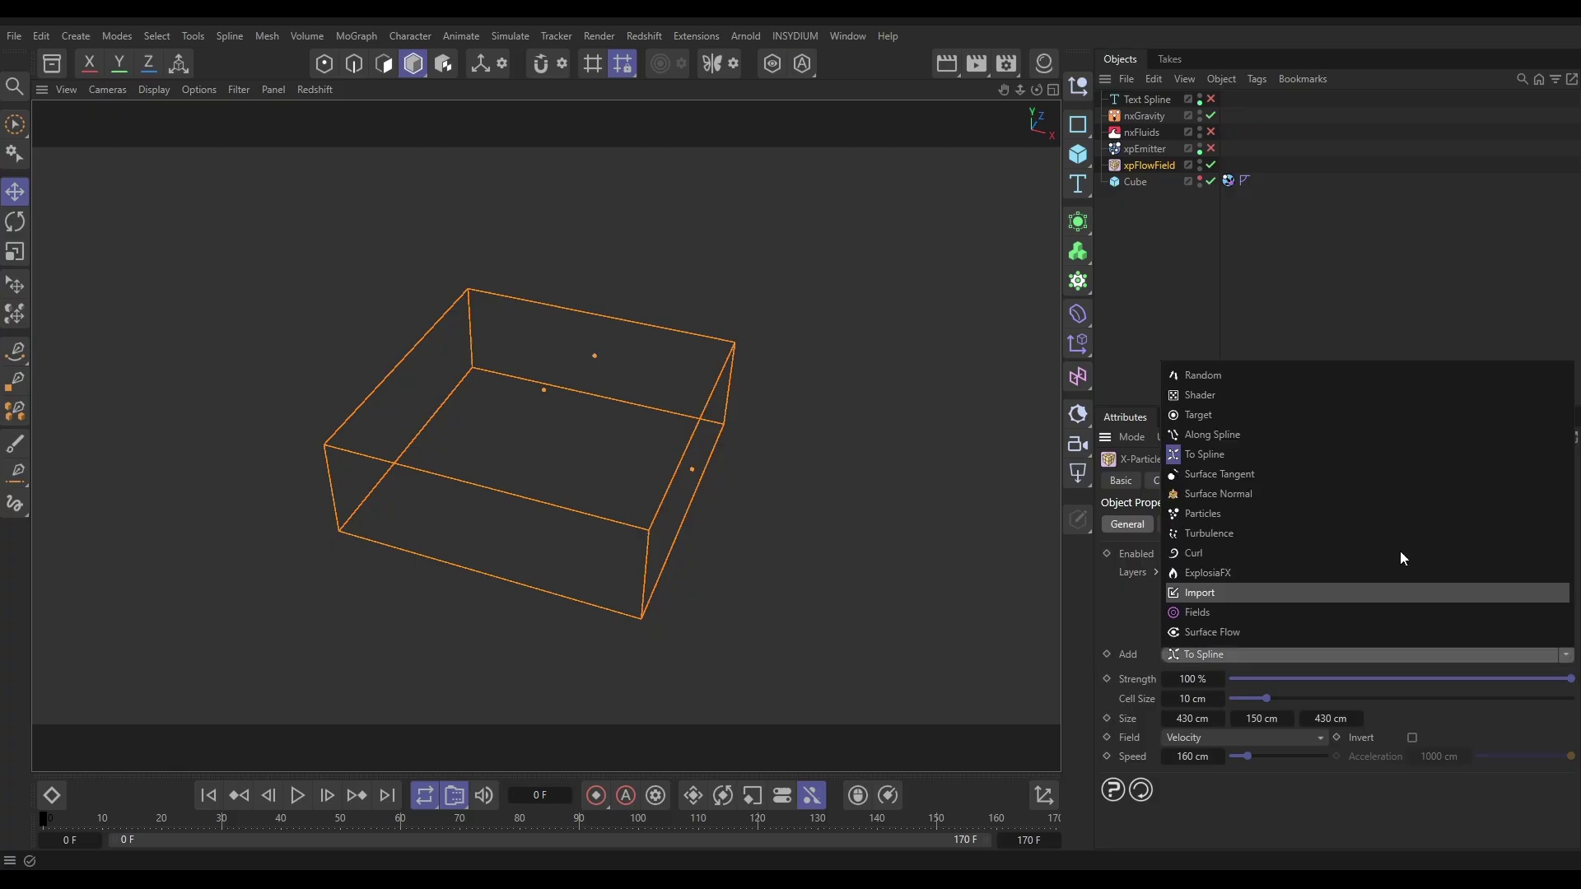
left_click(1217, 437)
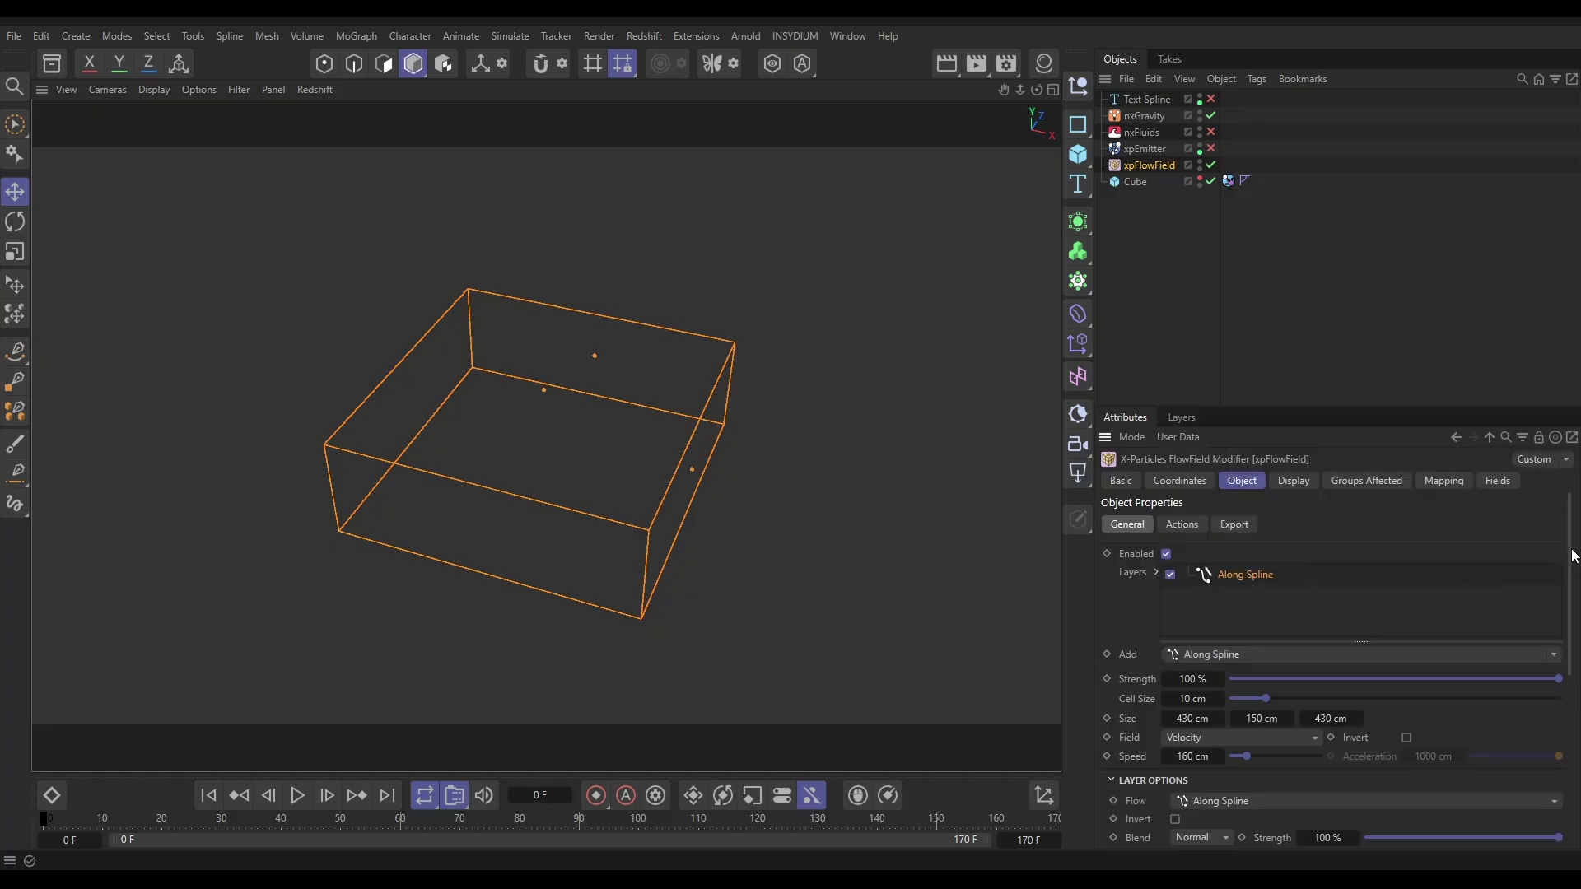
scroll(1246, 718, "down", 4)
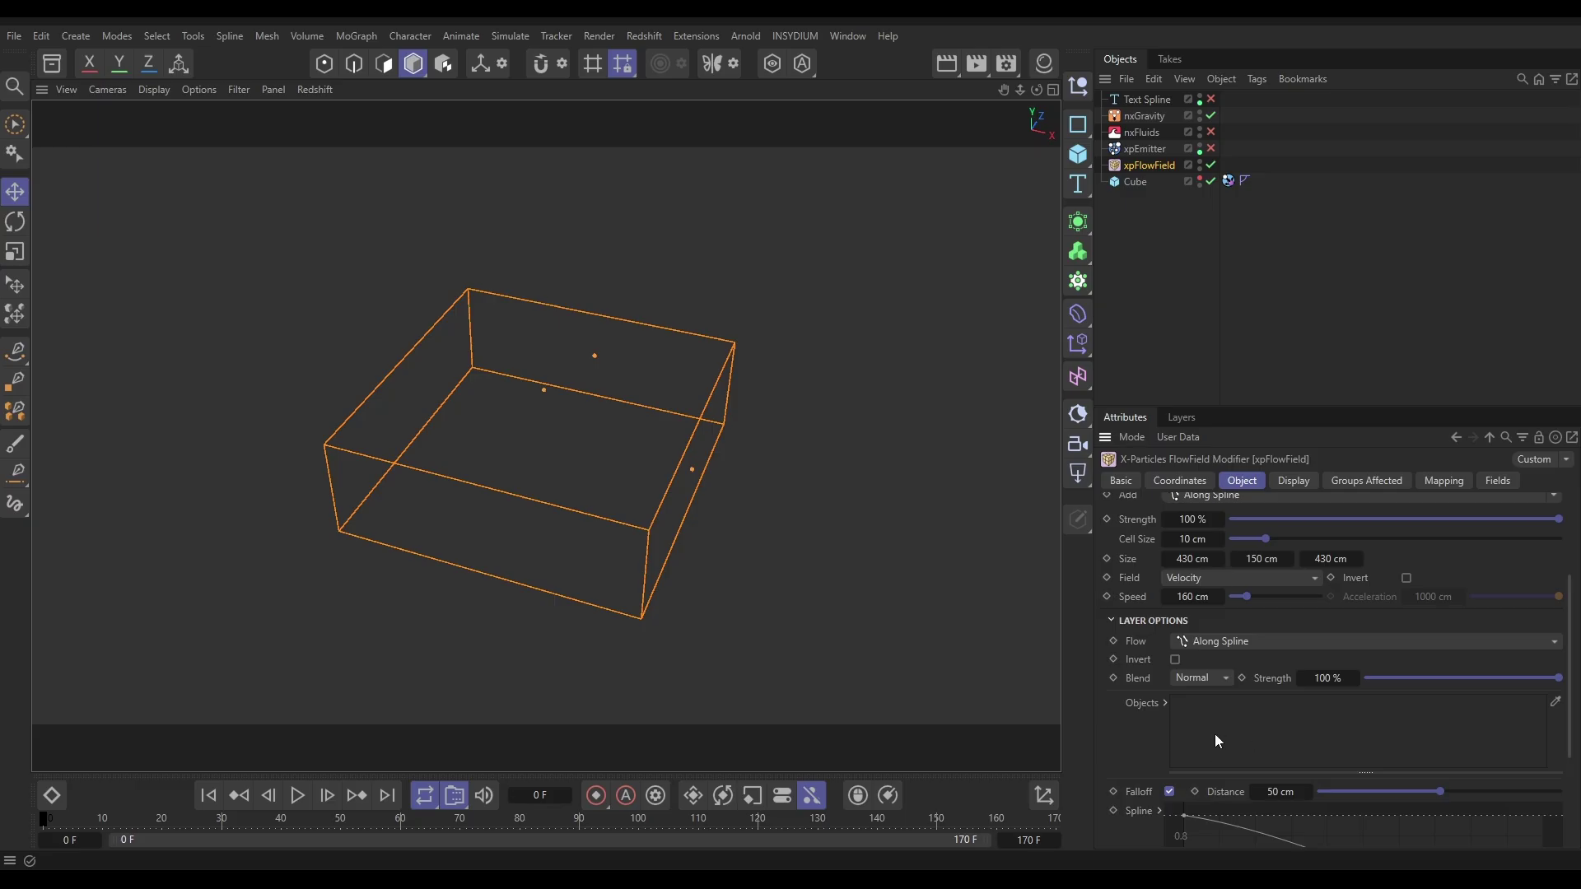
left_click(1210, 98)
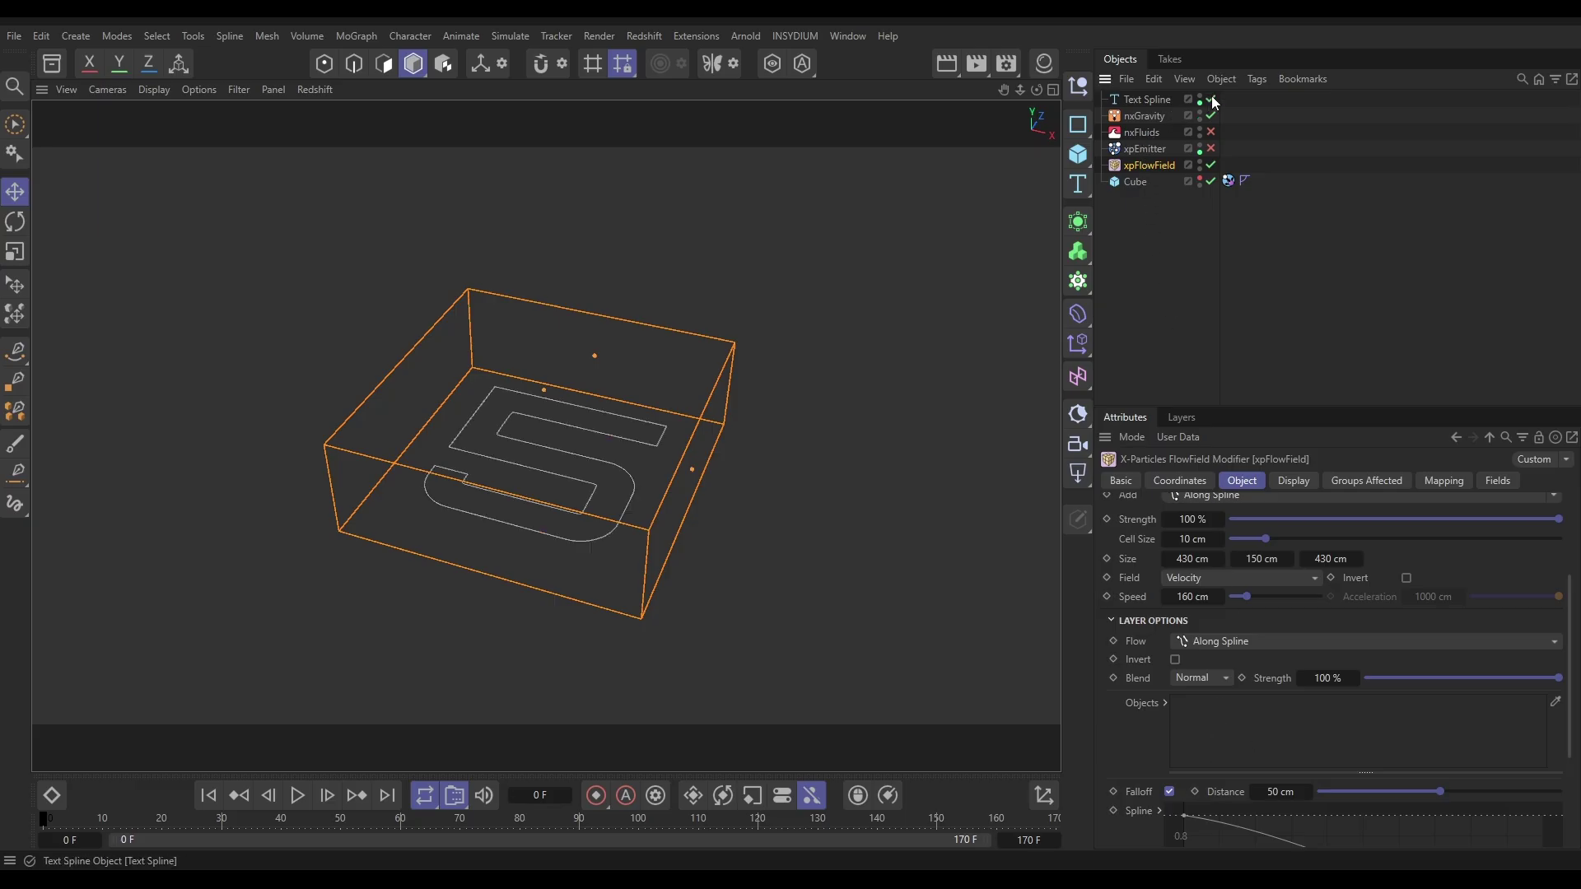
left_click_drag(1161, 103, 1239, 710)
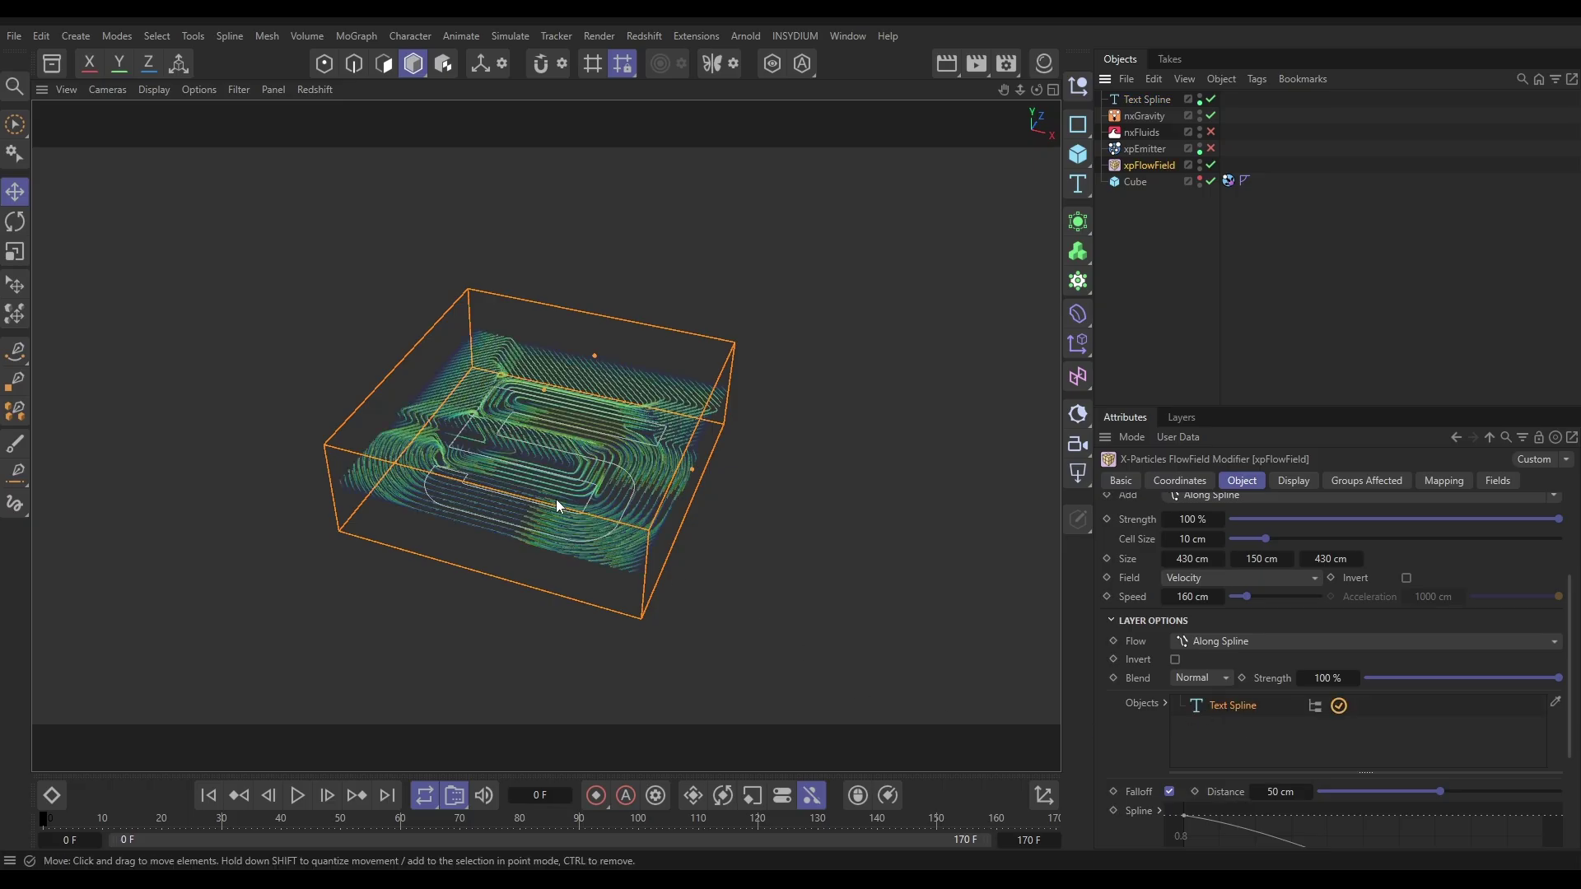
Remove the Text Spline from the Along Spline layer's objects and disable xpFlowField
left_click_drag(550, 474, 587, 586, "alt")
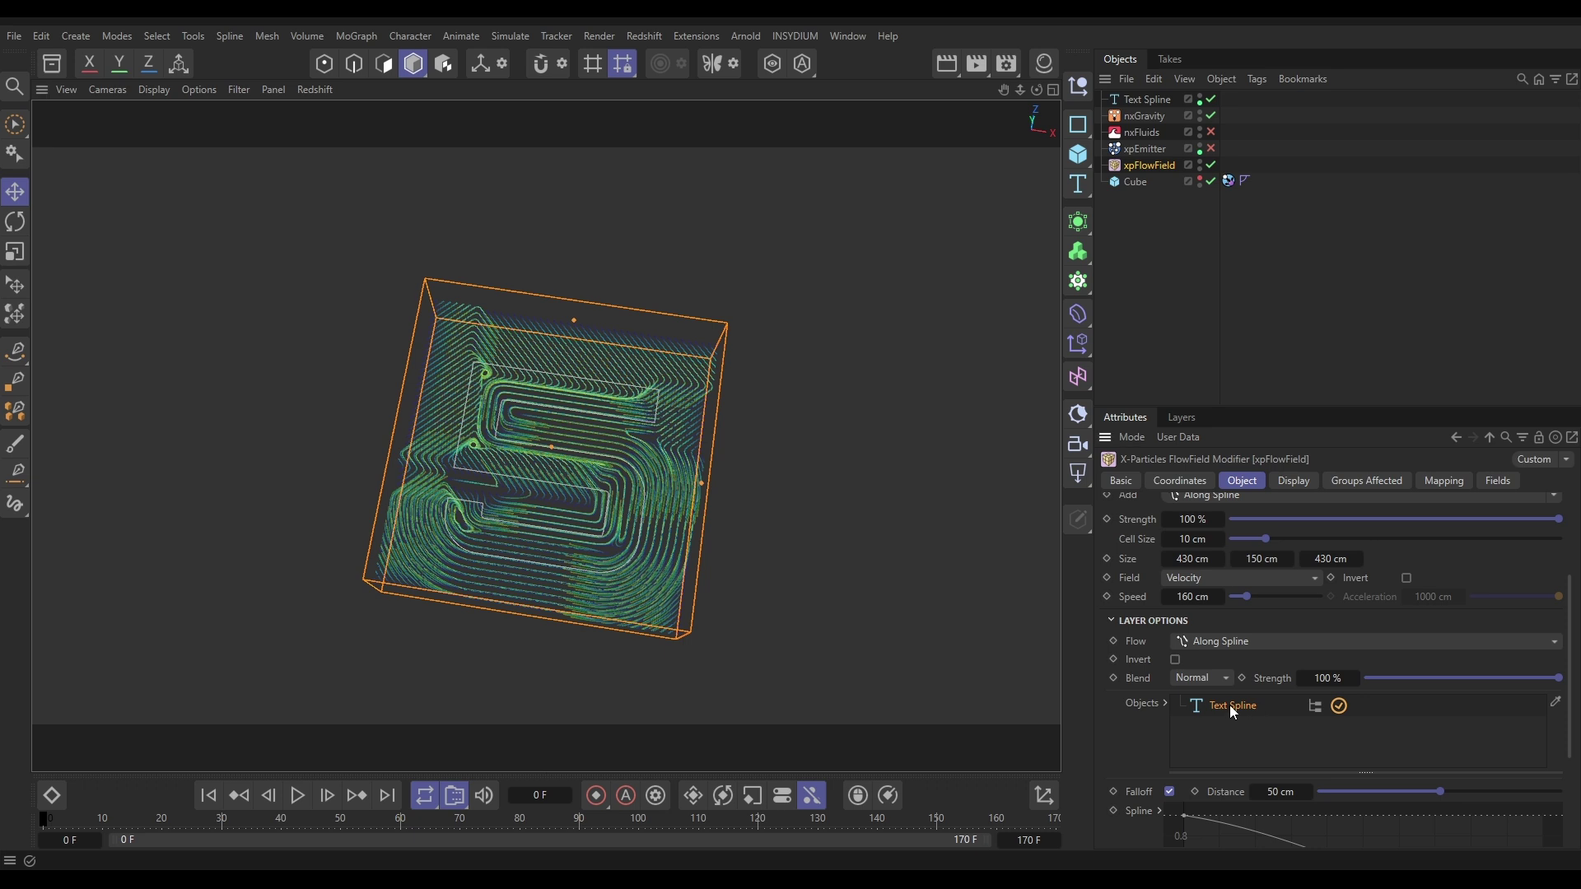
key("Delete")
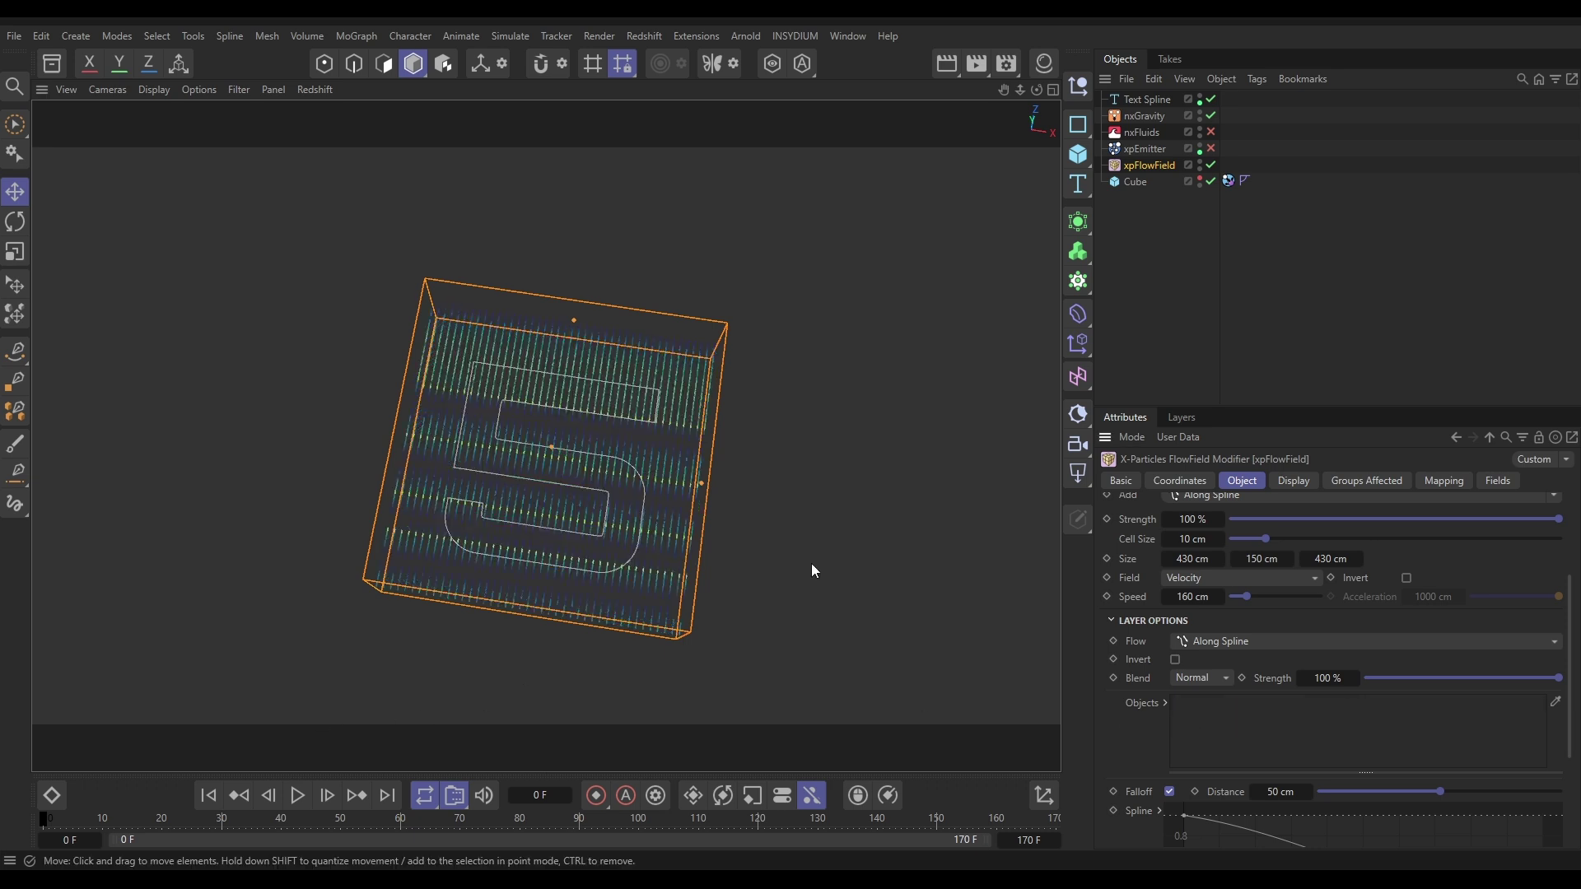
left_click(1211, 165)
Add an mtSplineSample object and make the Text Spline its child
left_click(1147, 100)
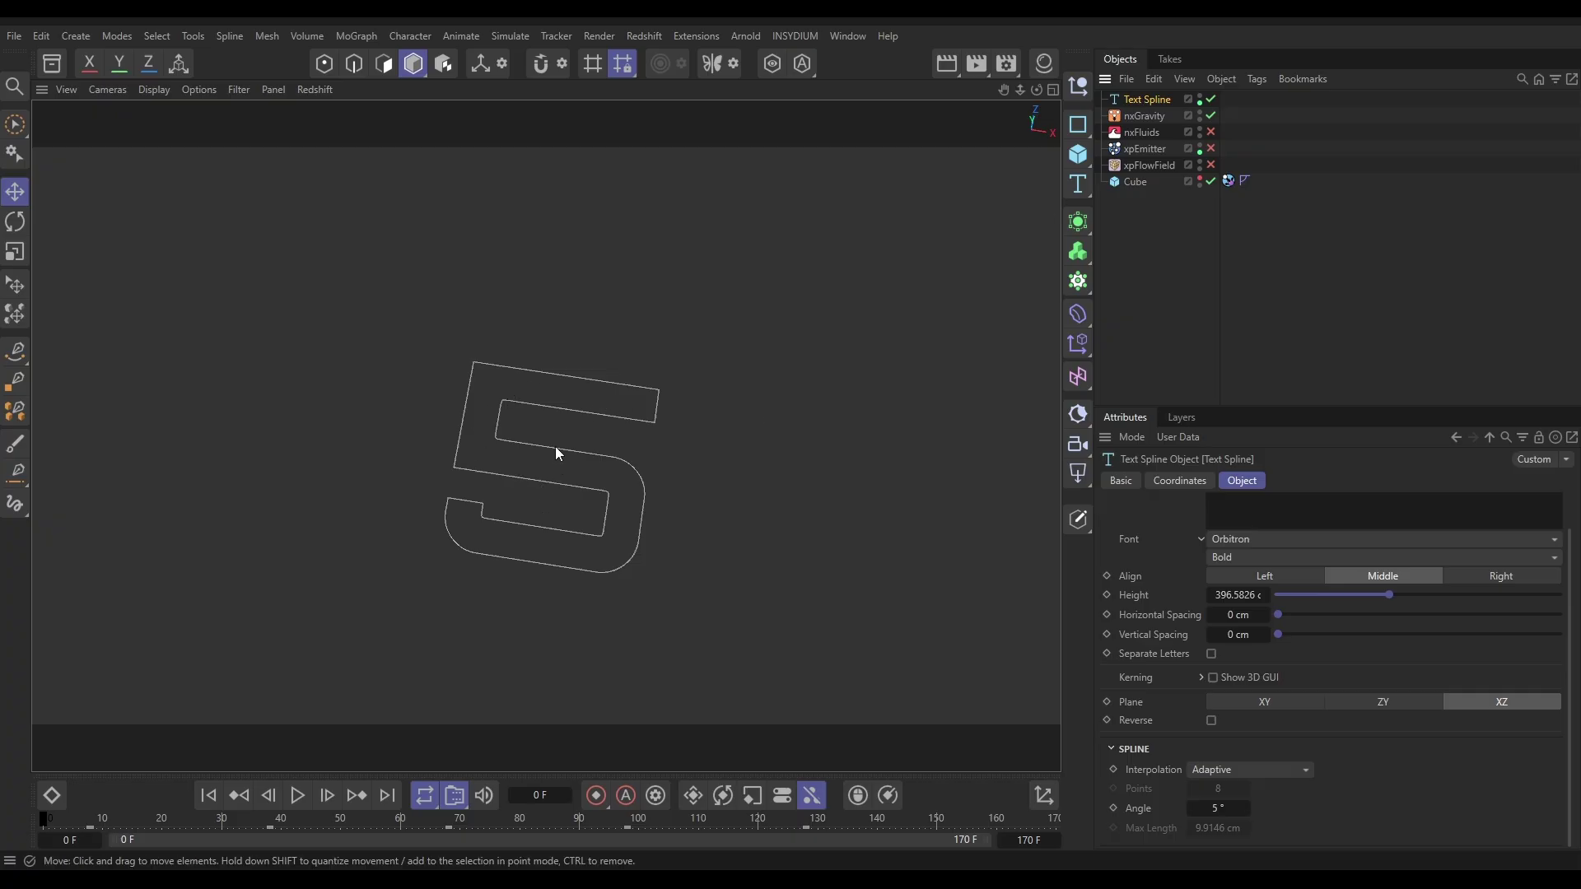
left_click(783, 36)
mouse_move(827, 93)
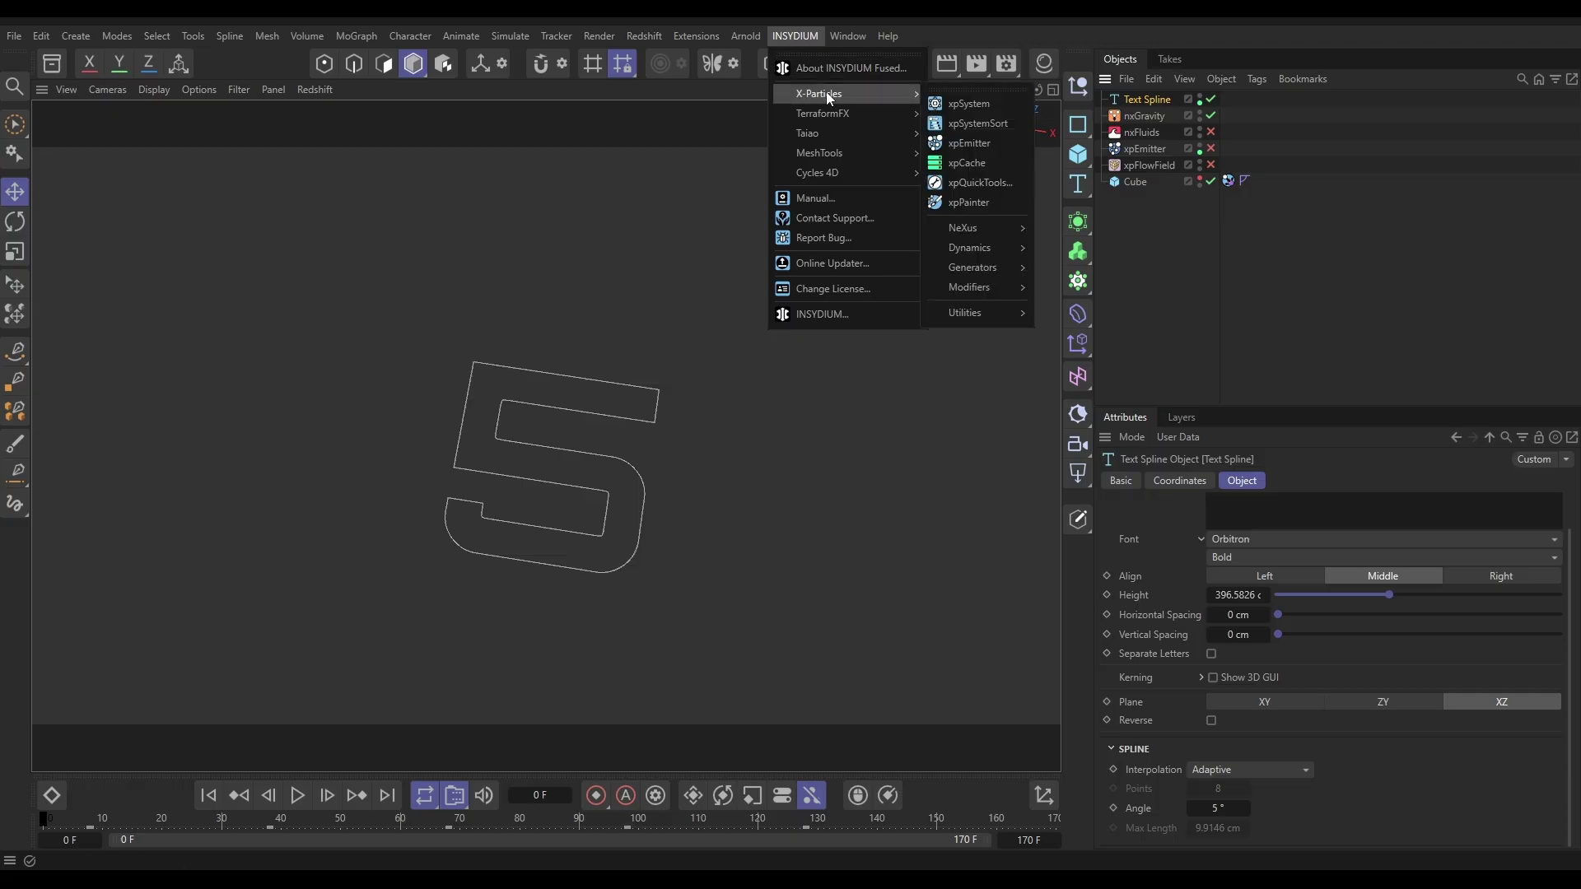
mouse_move(834, 151)
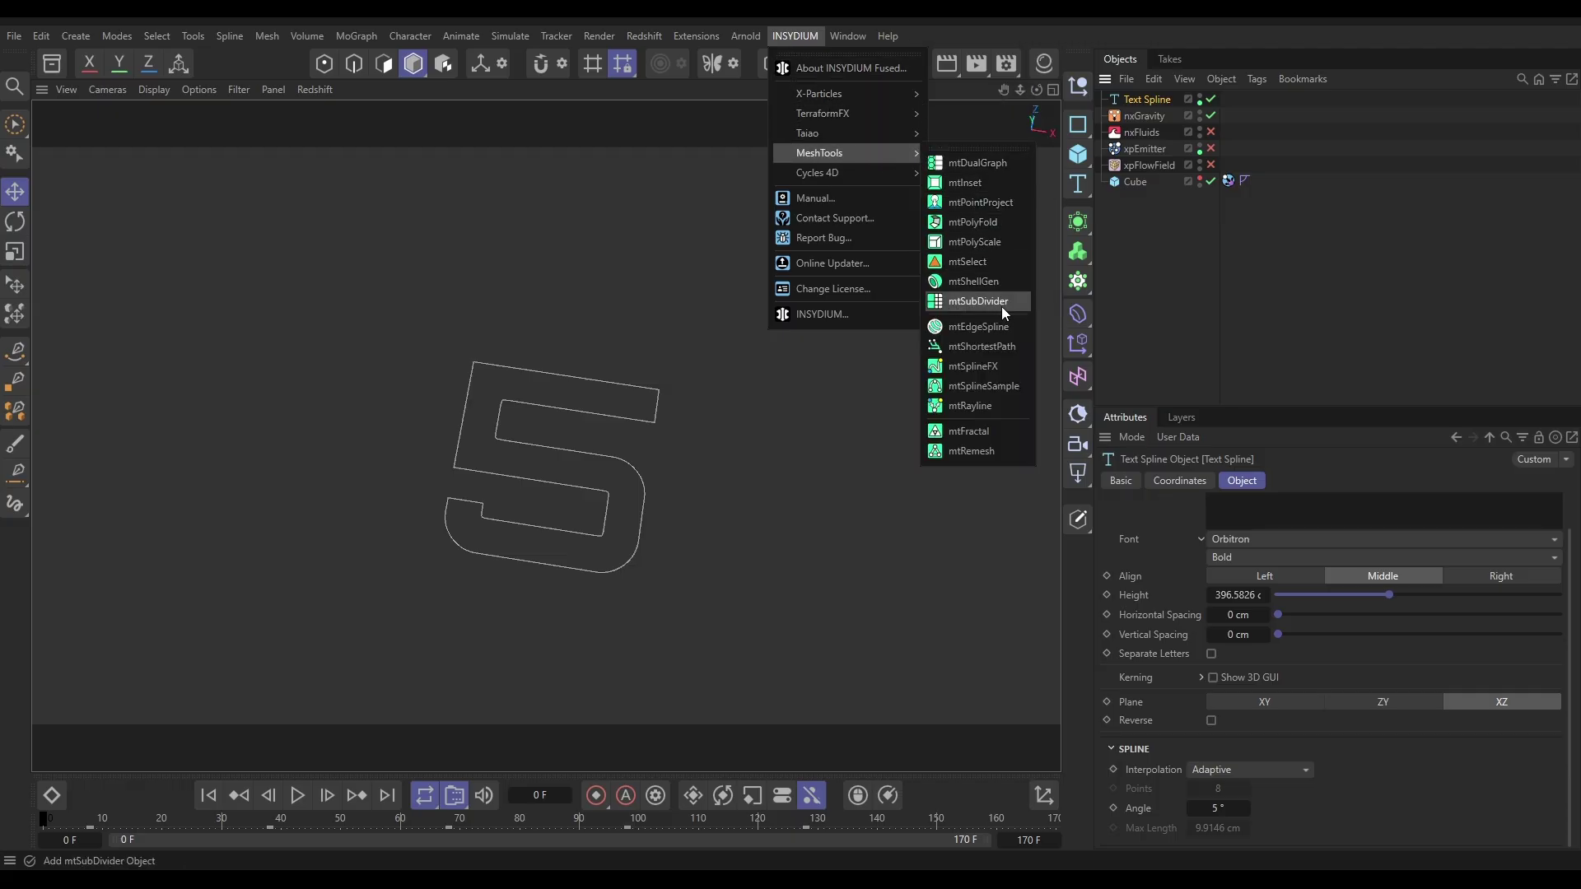
left_click(991, 386)
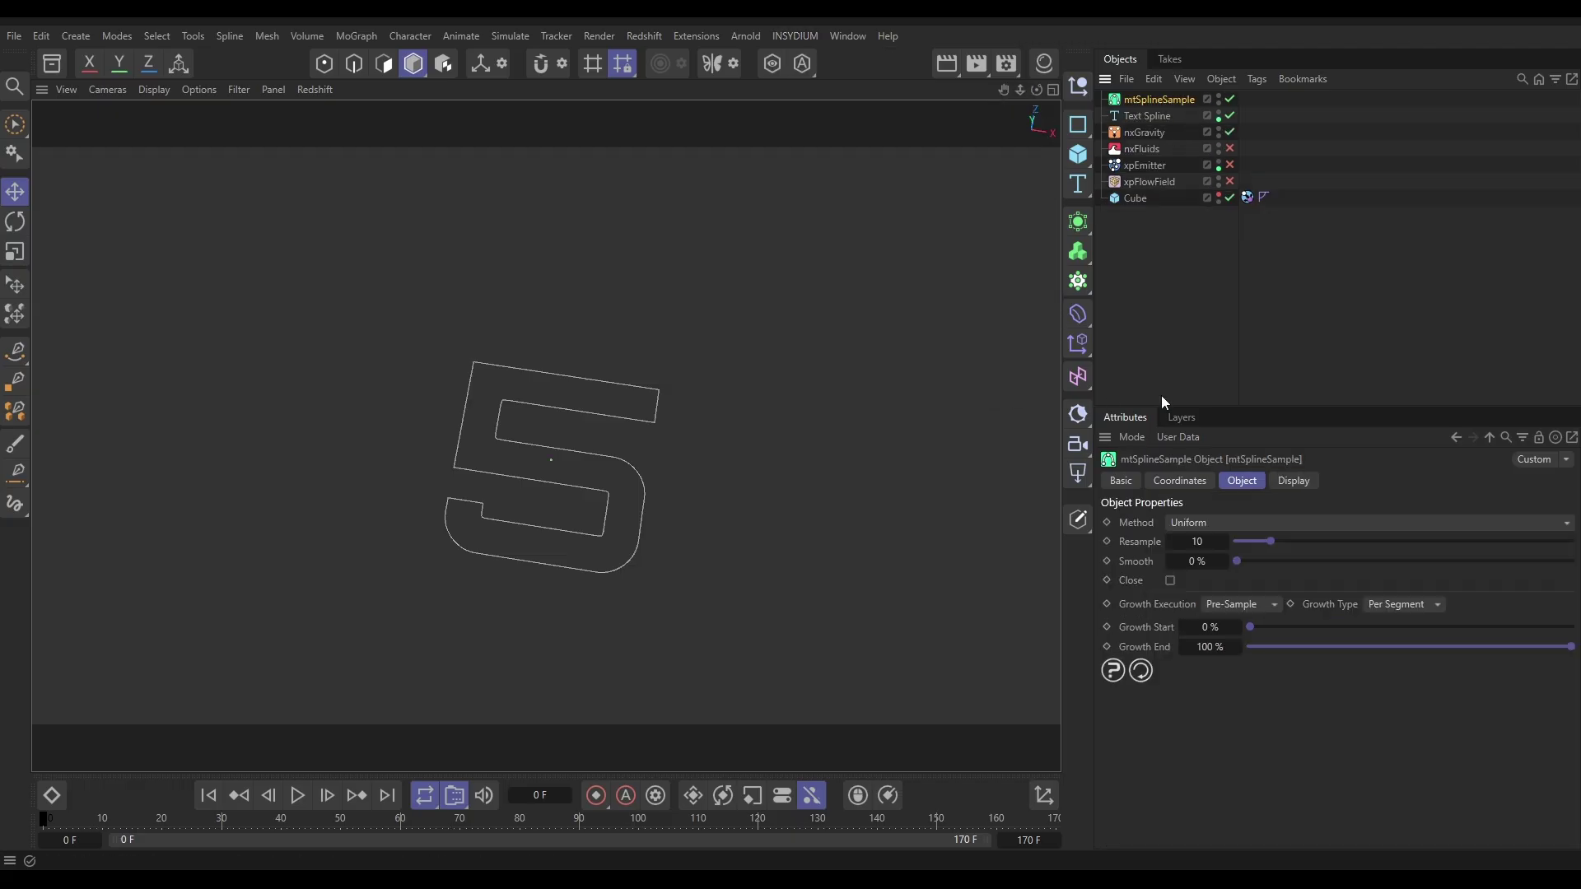
left_click_drag(1134, 116, 1143, 99)
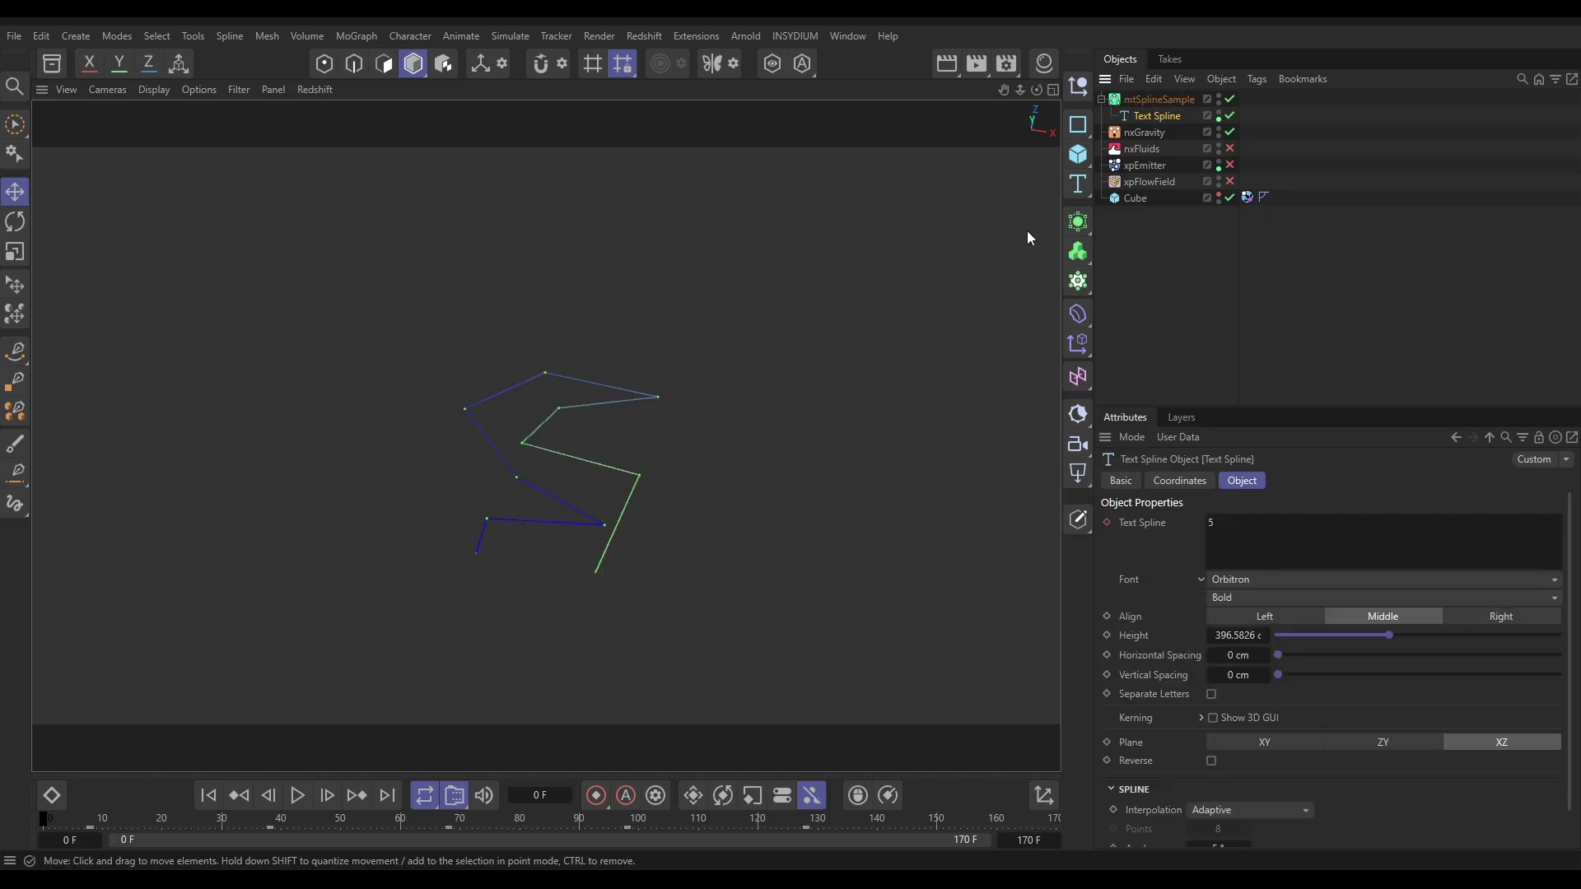
Turn on Close for mtSplineSample and set Resample to 31
left_click(1149, 99)
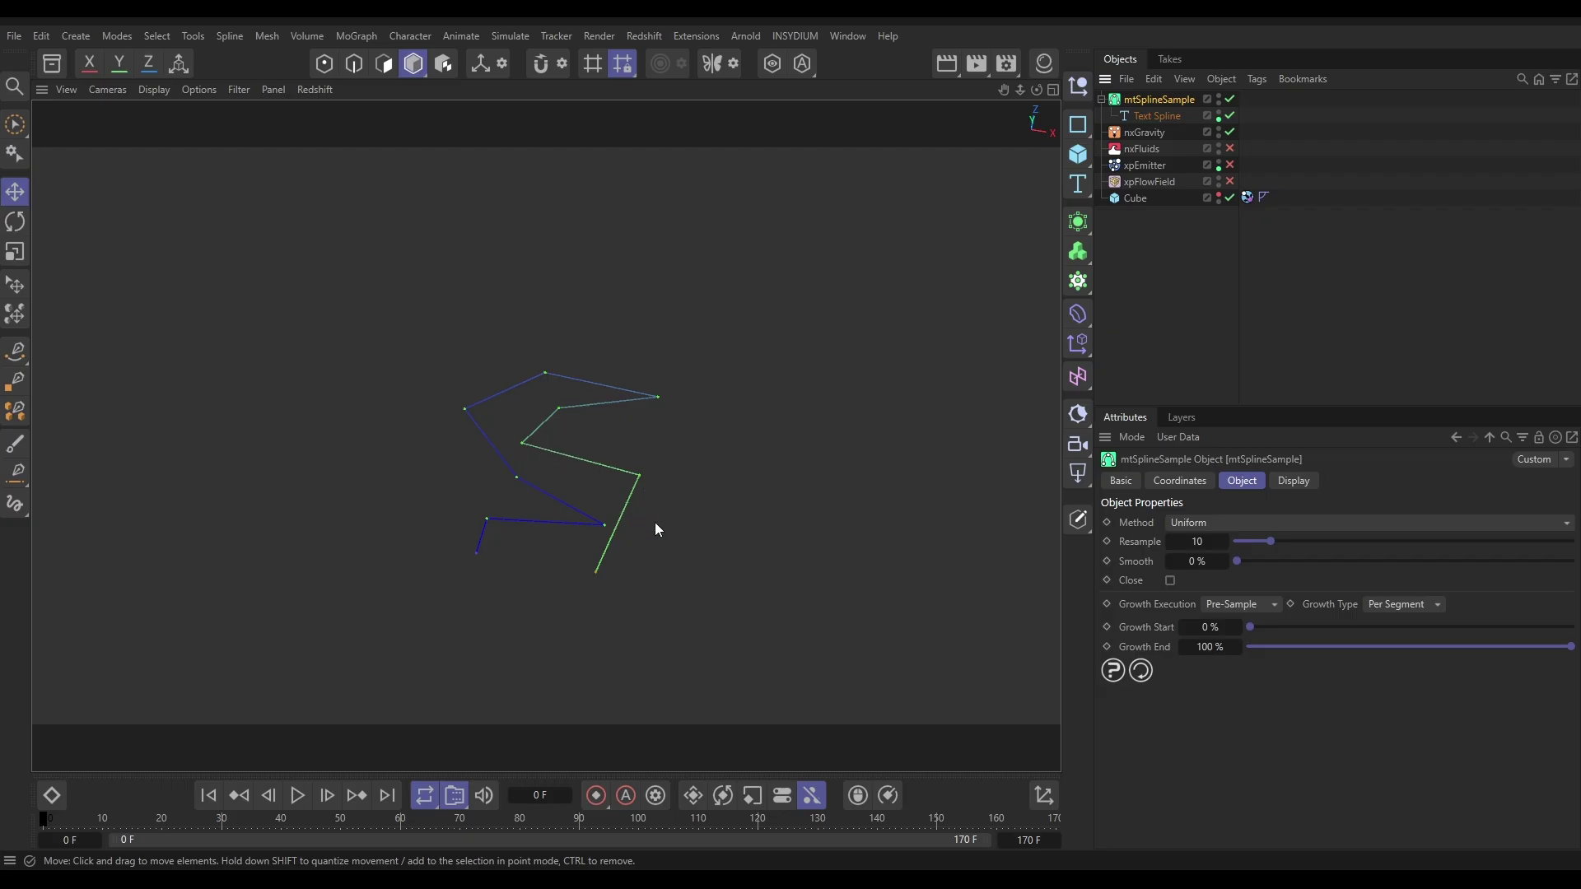
left_click(1171, 581)
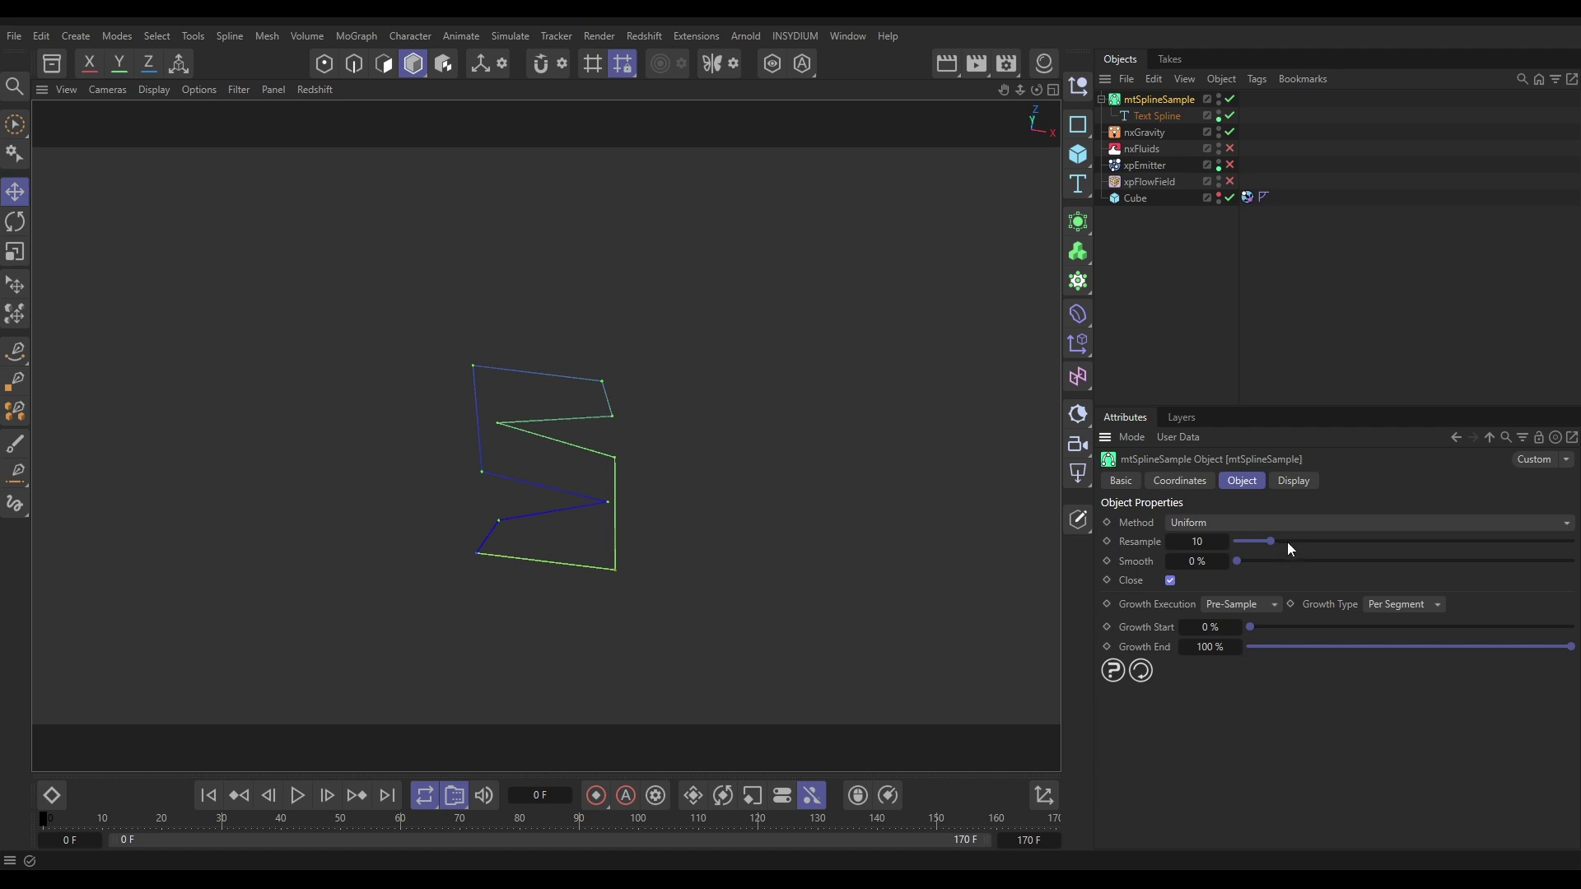
left_click_drag(1289, 544, 1340, 546)
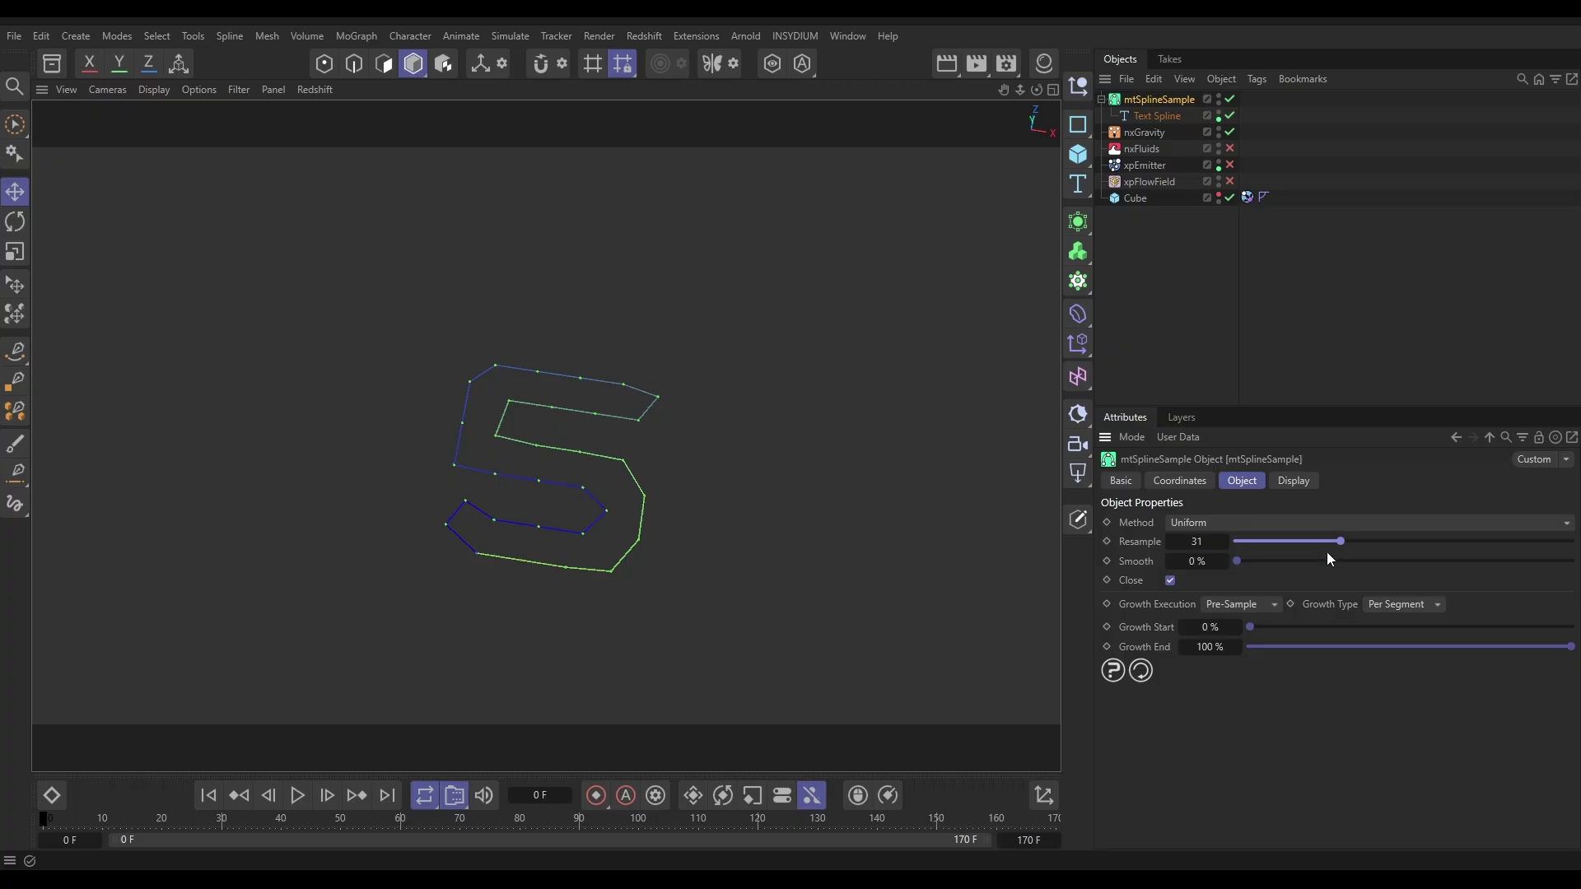
Switch the mtSplineSample method to Distance with a 16 cm step size and 73% smoothing
left_click(1207, 525)
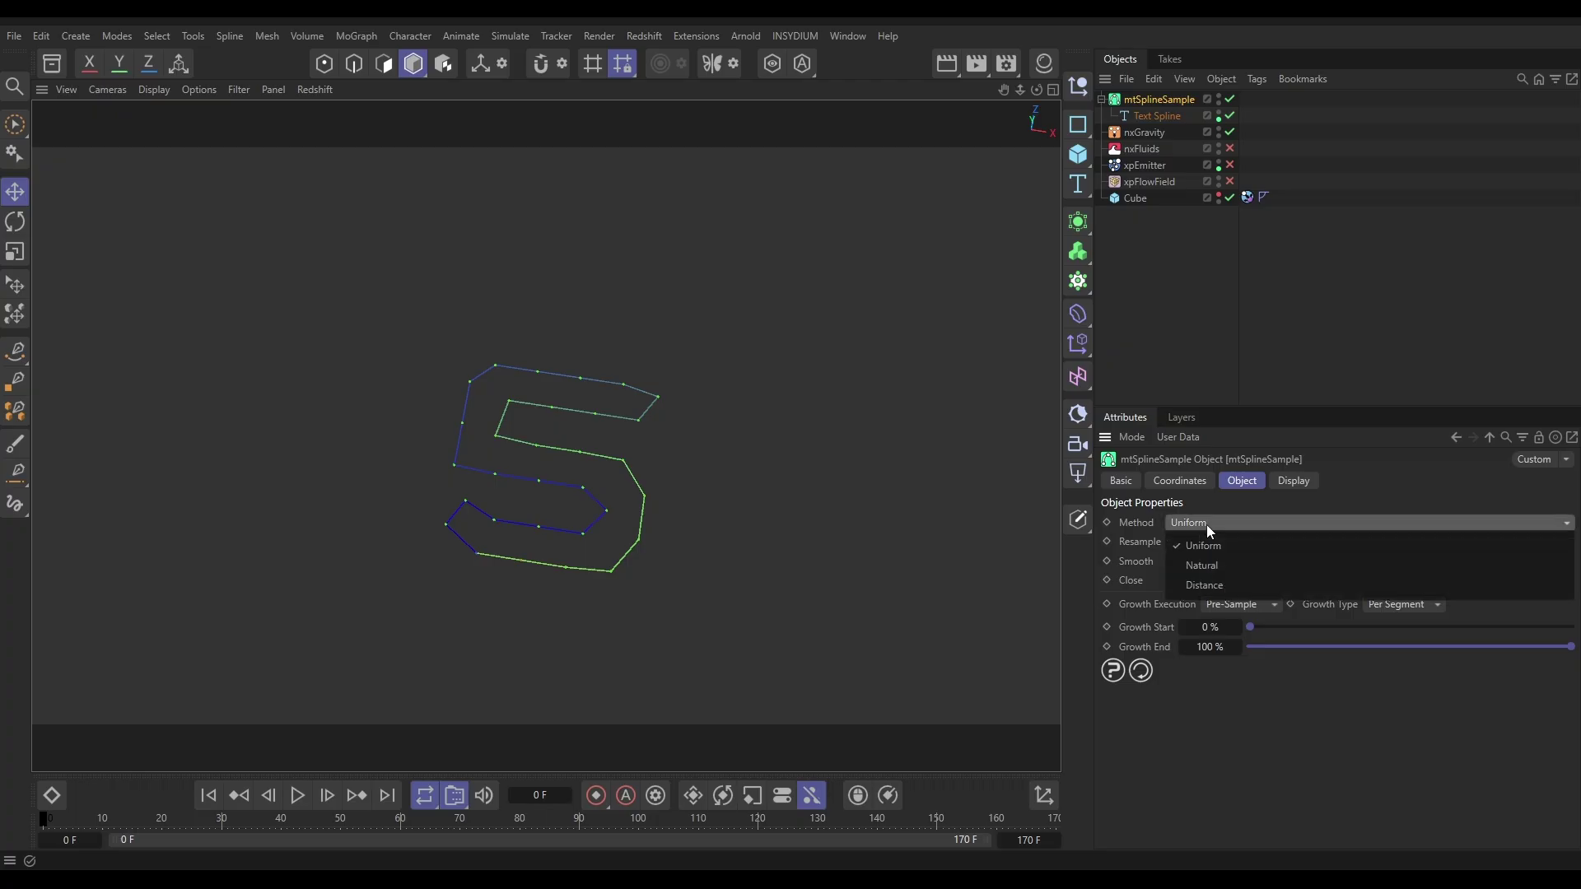
left_click(1206, 585)
left_click_drag(1300, 541, 1543, 544)
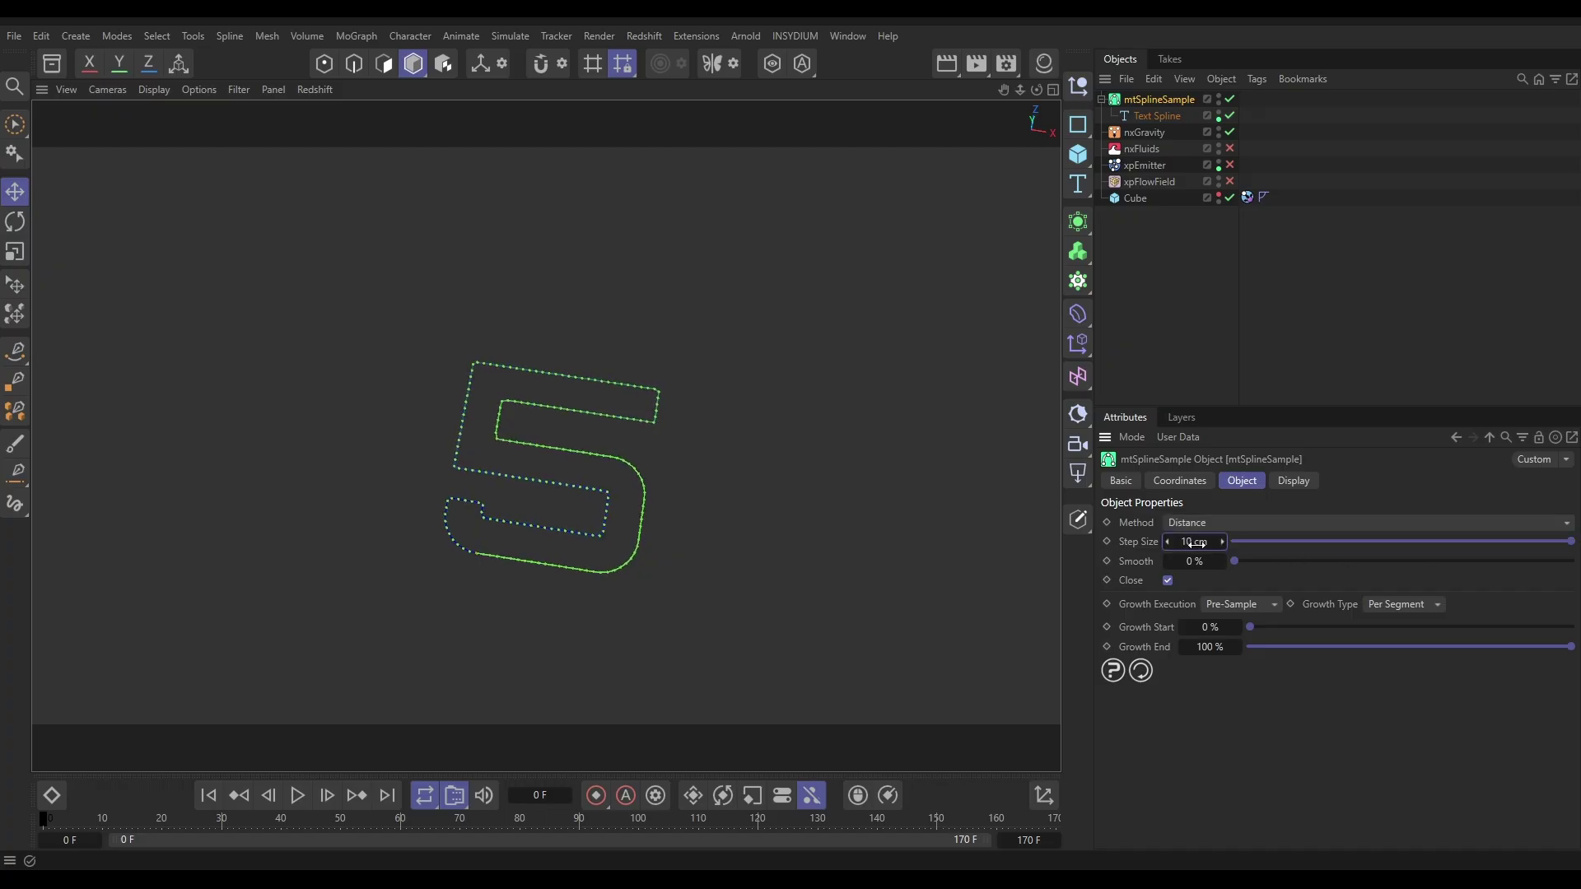
left_click_drag(1196, 544, 1480, 561)
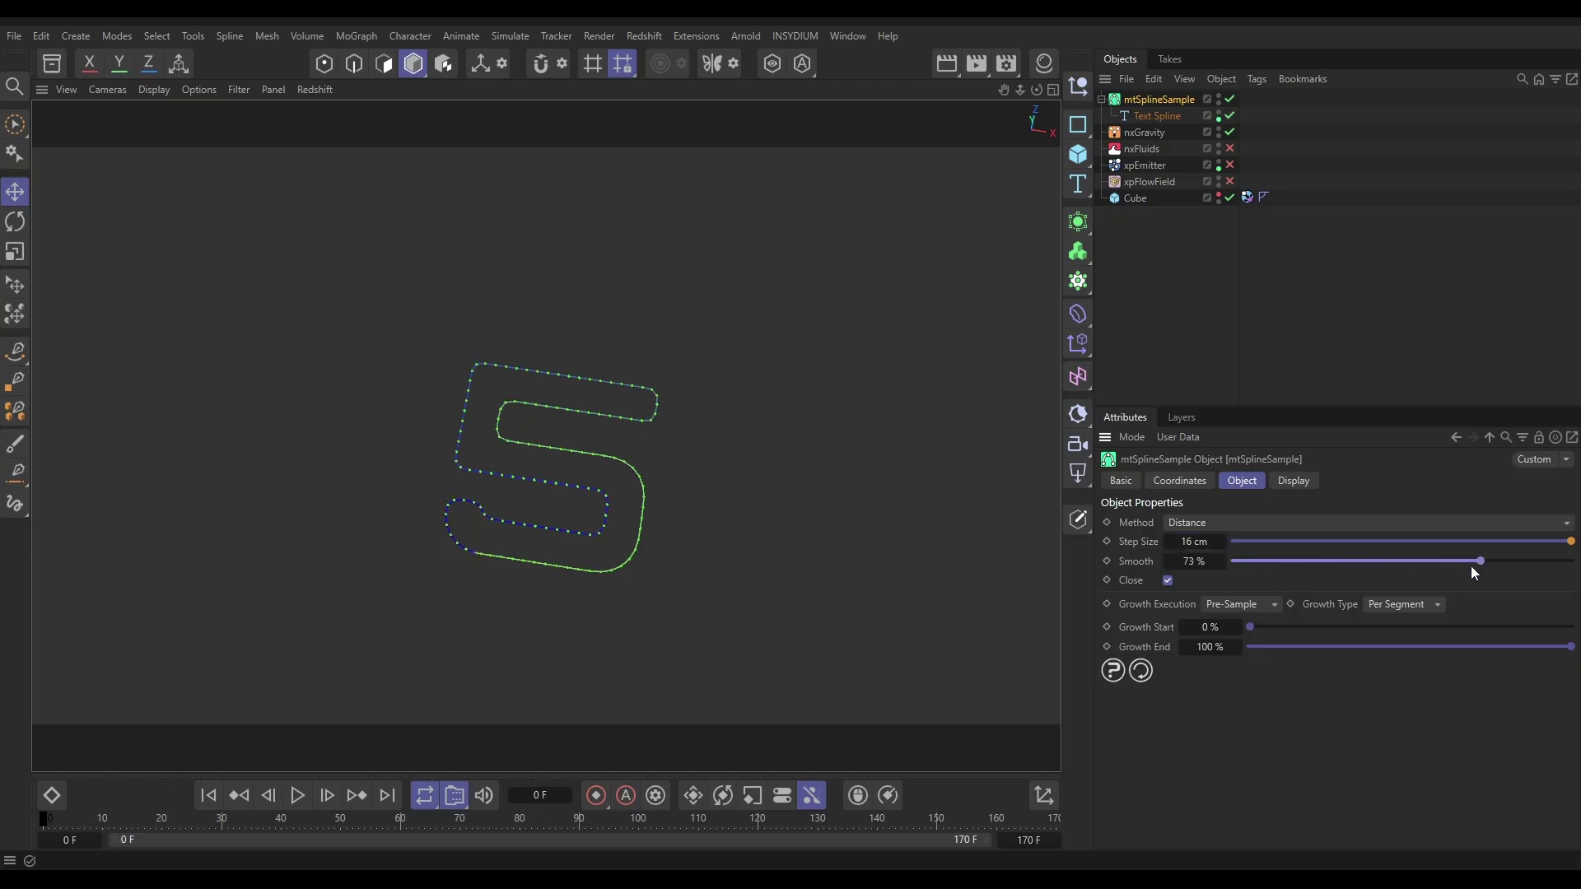
Play the animation to check how the resampled spline follows the changing numbers
left_click(298, 795)
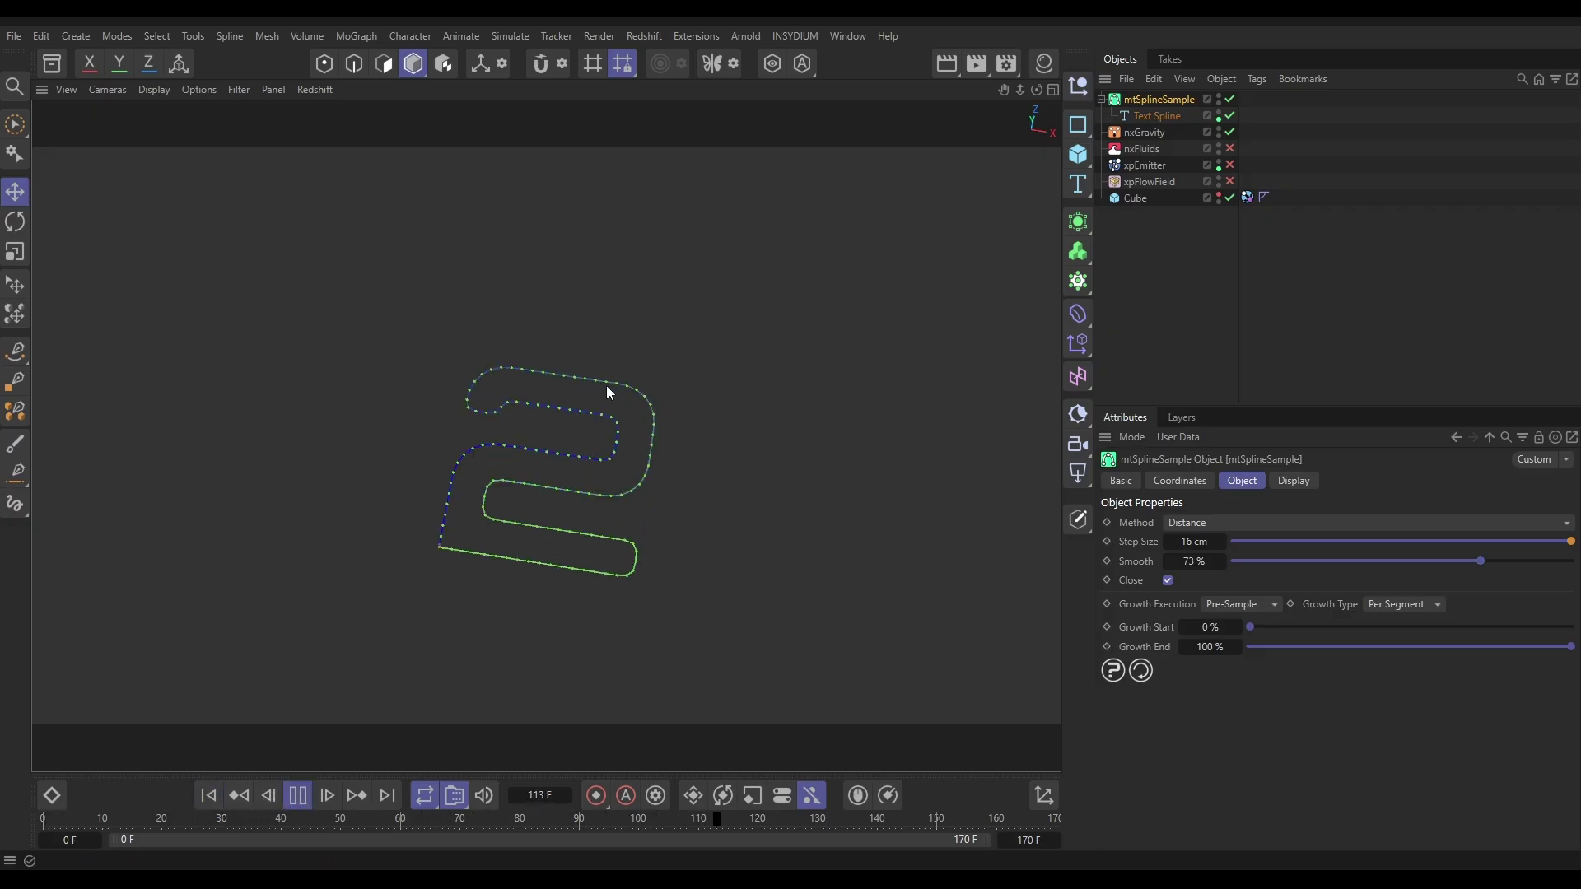
left_click(298, 796)
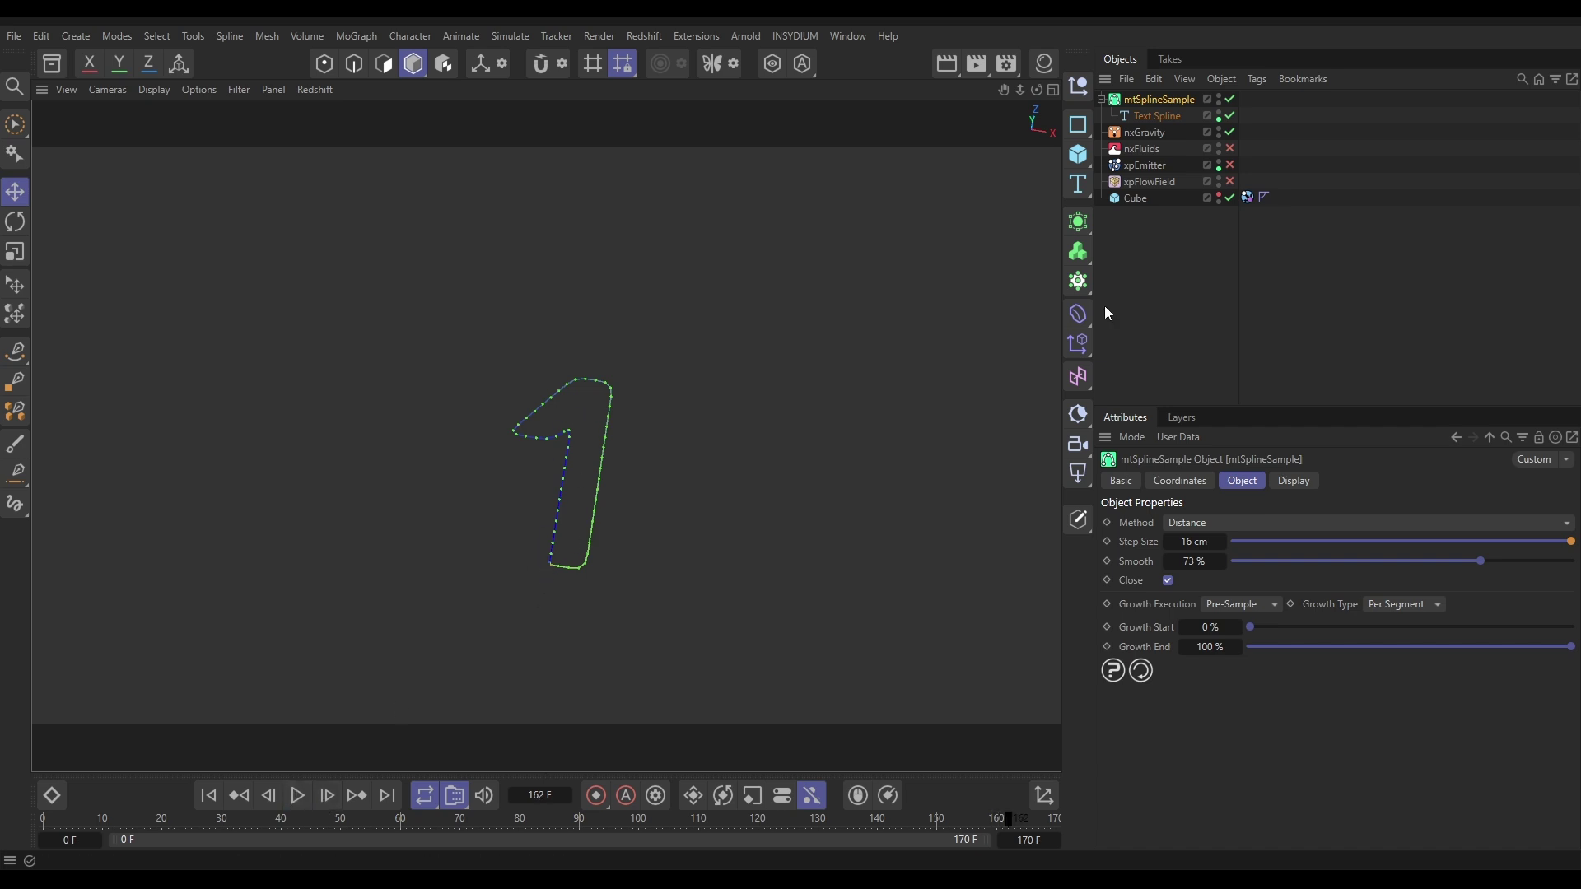
Enable xpFlowField and assign mtSplineSample as the object of its Along Spline layer
left_click(1230, 182)
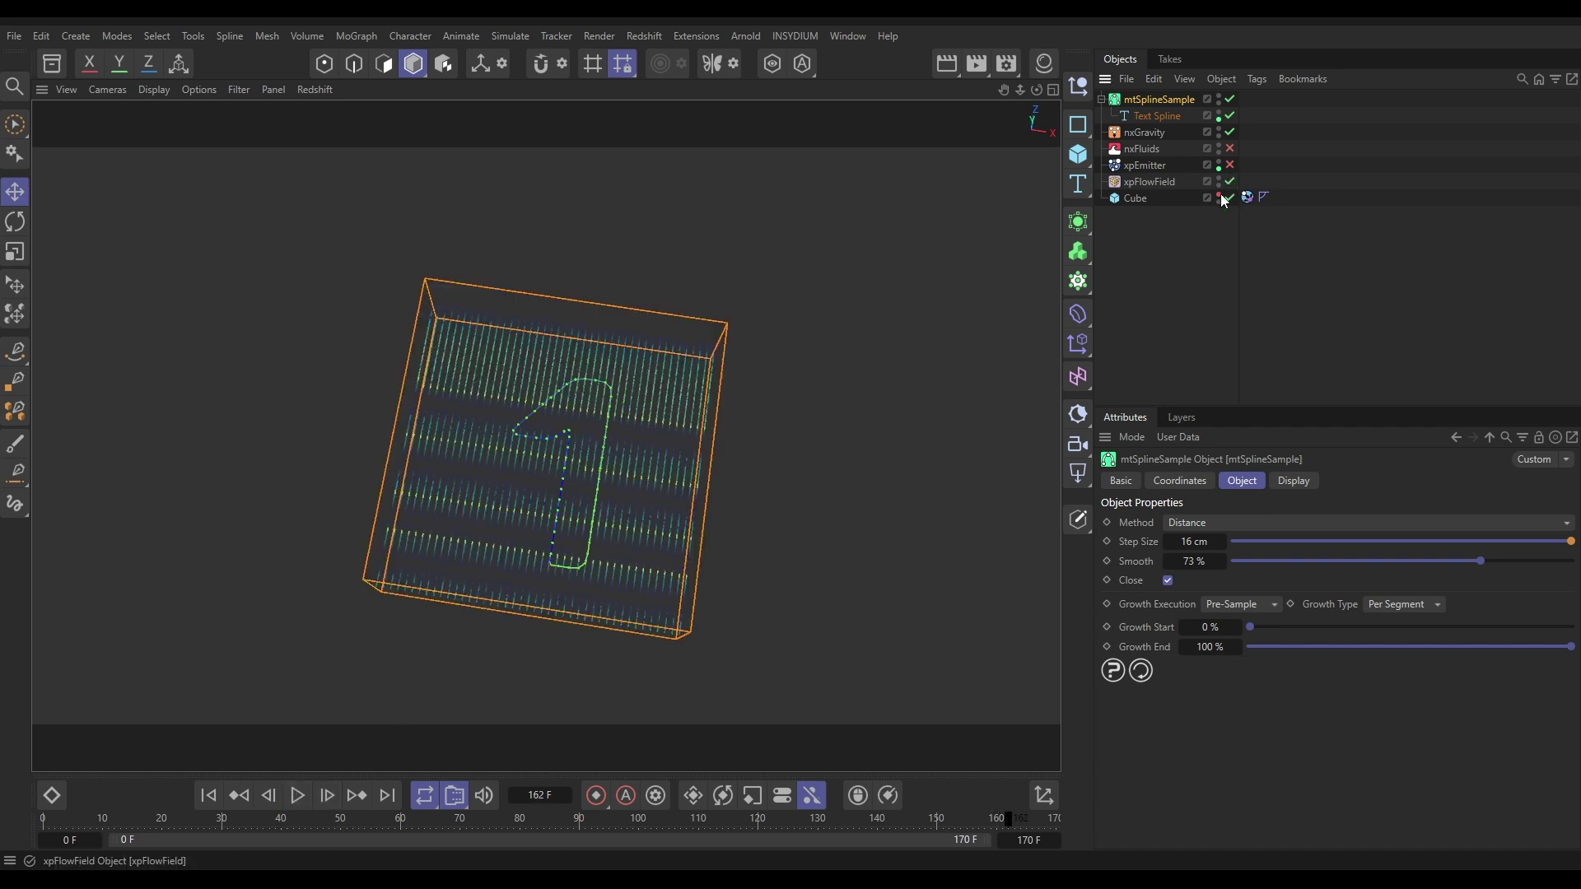
left_click(1157, 185)
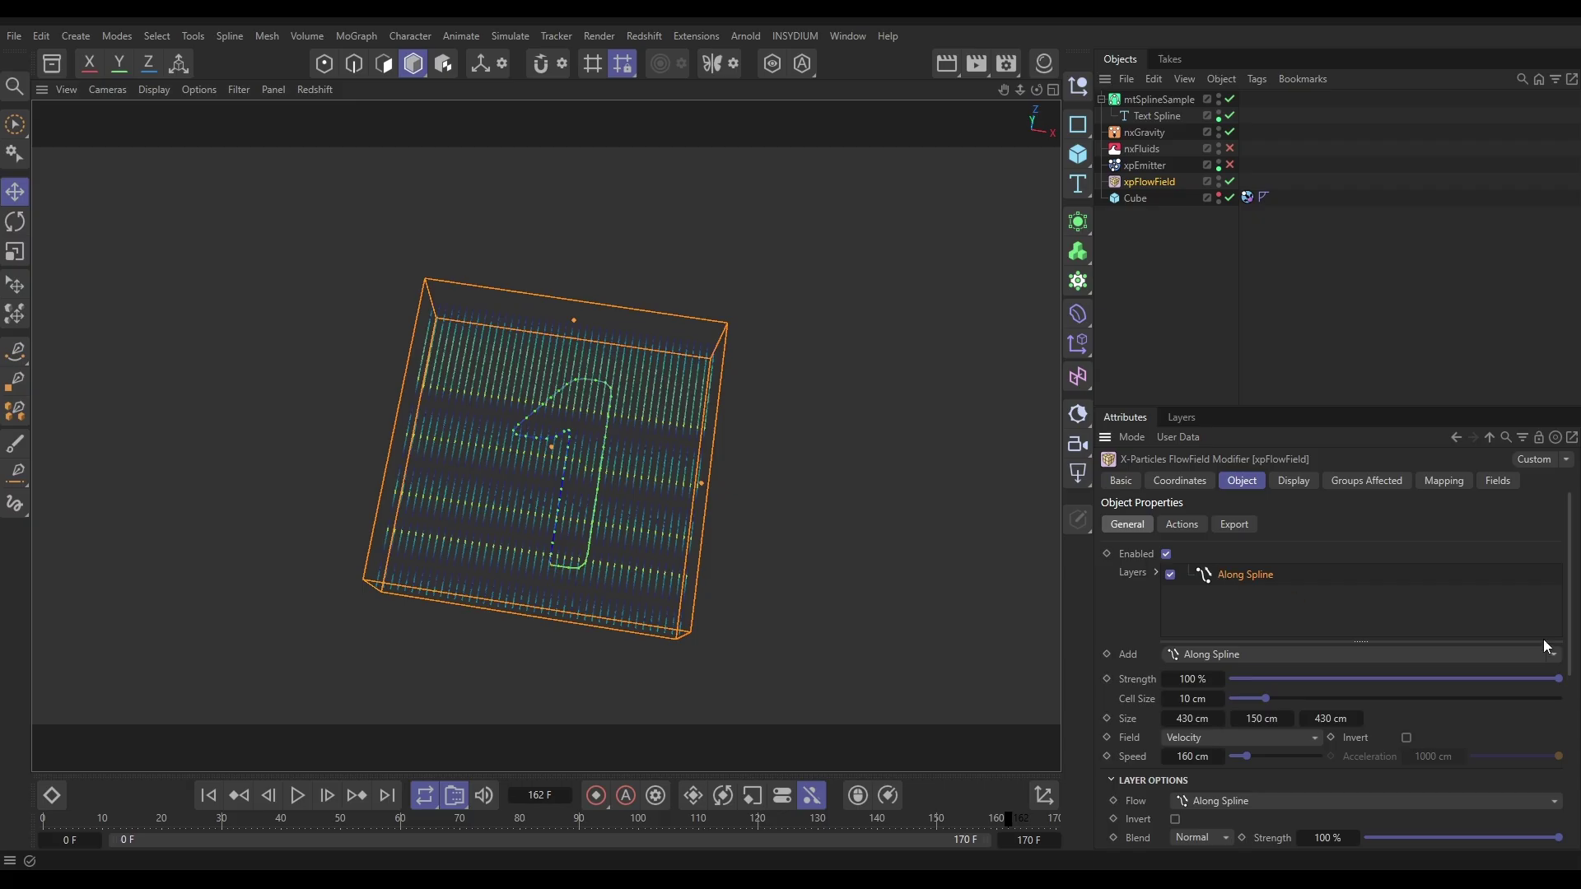
left_click_drag(1570, 616, 1543, 683)
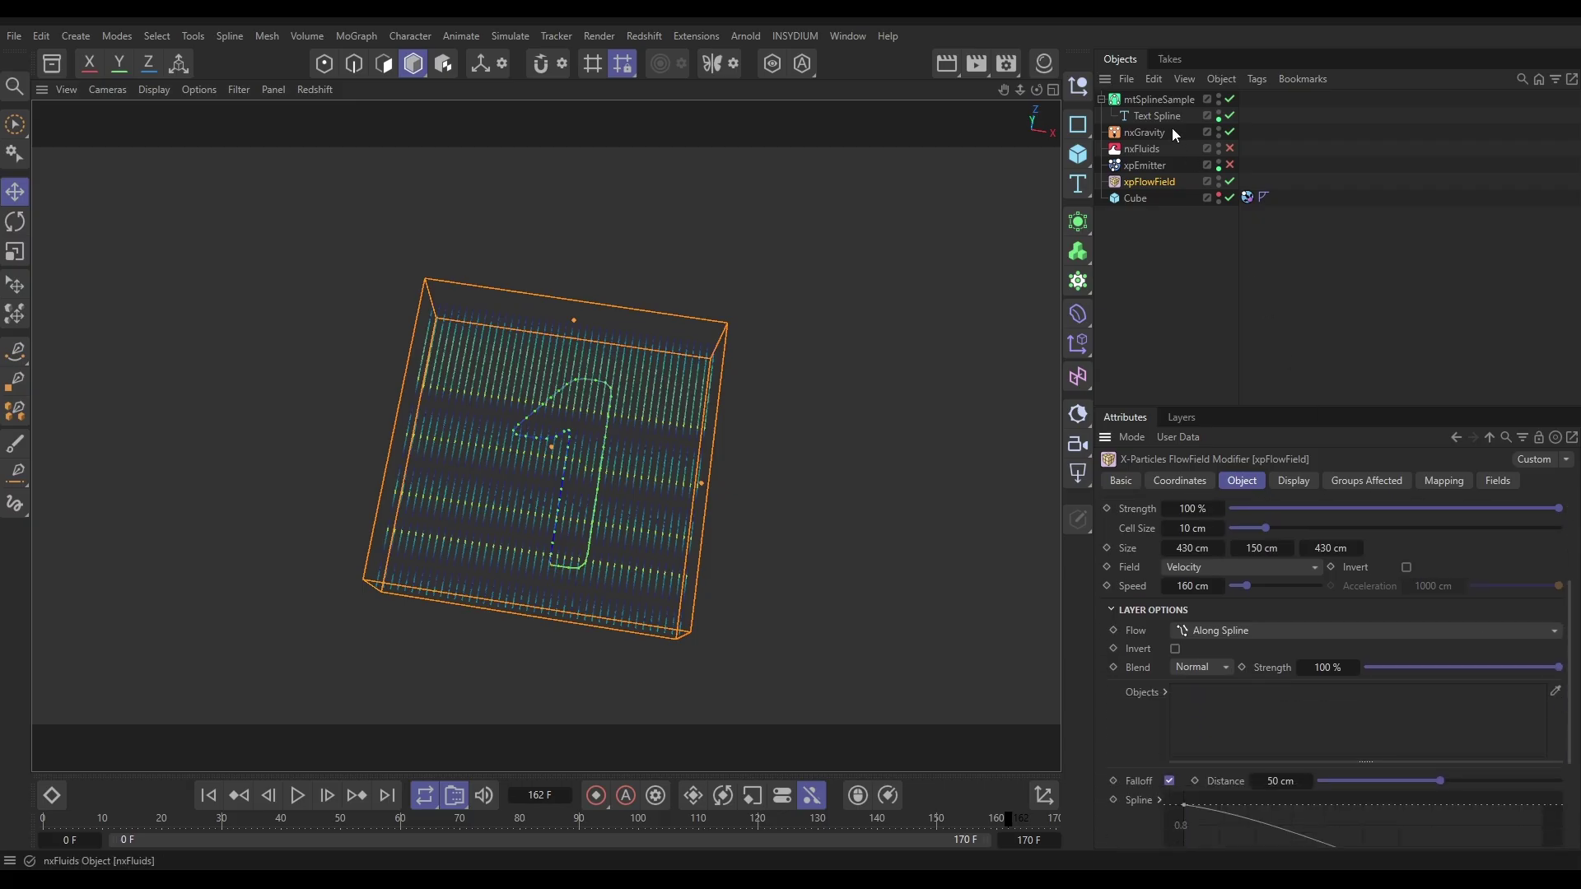
left_click_drag(1158, 98, 1217, 700)
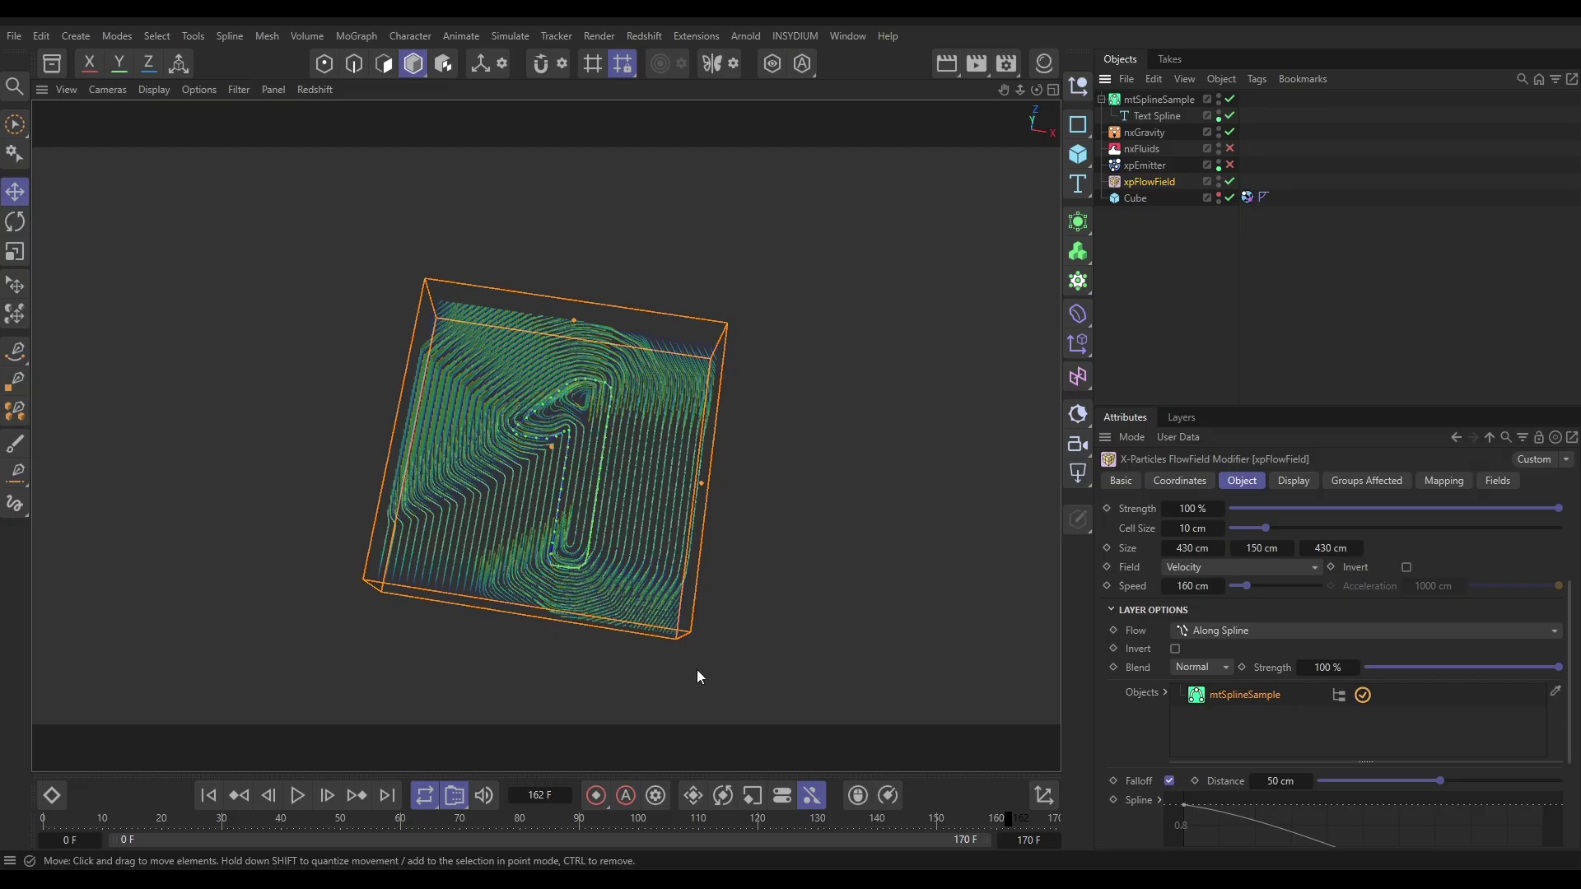
Play the animation from the first frame to check the flow field around the resampled spline
left_click(209, 795)
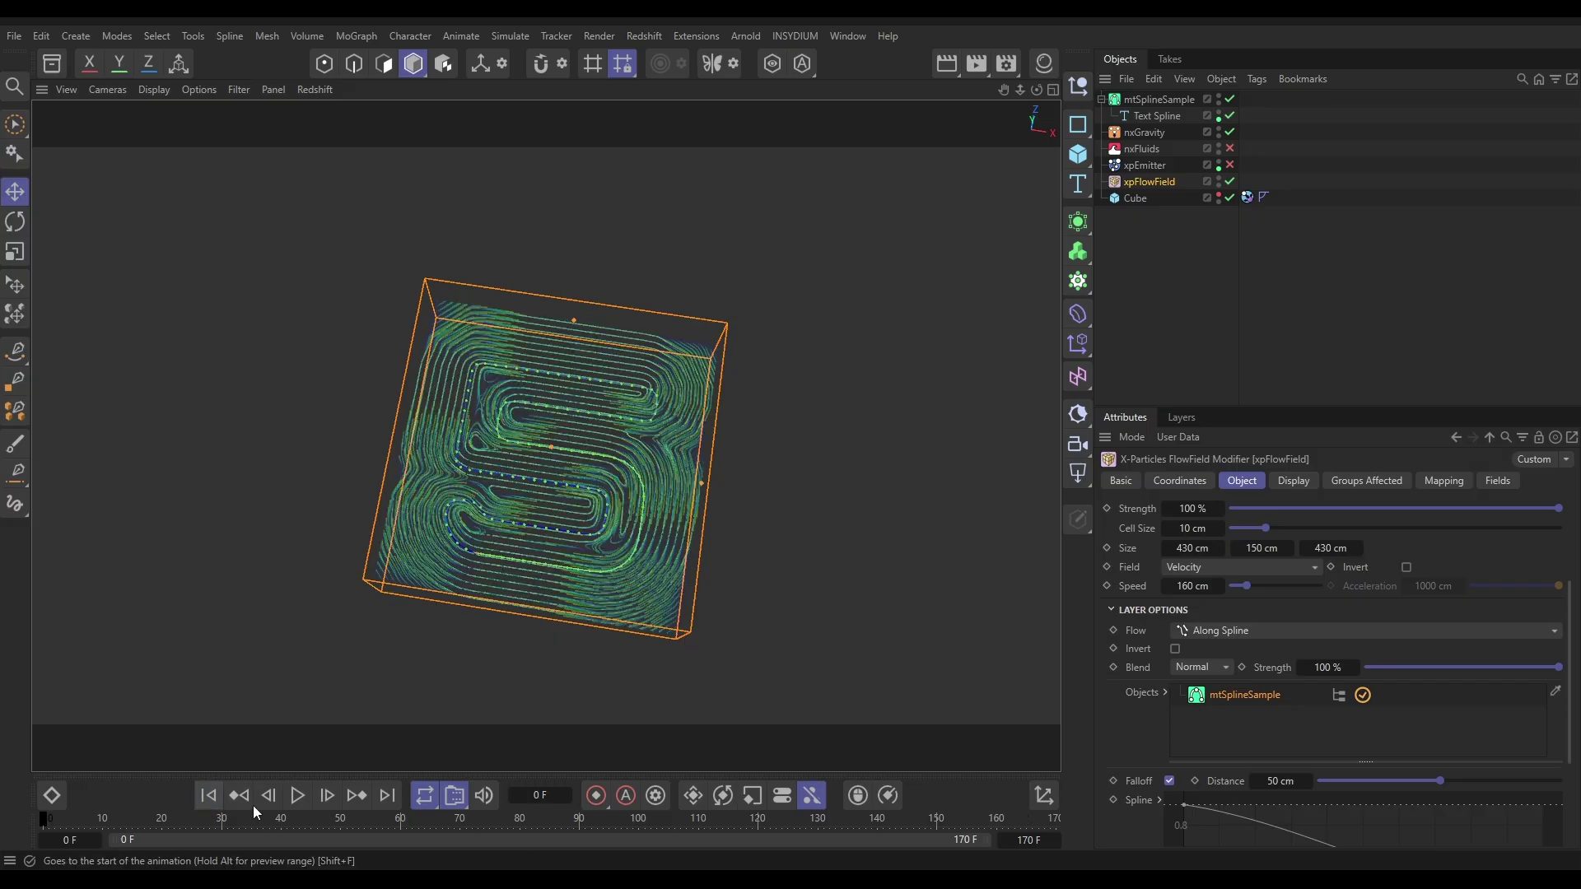
left_click(298, 795)
left_click(297, 799)
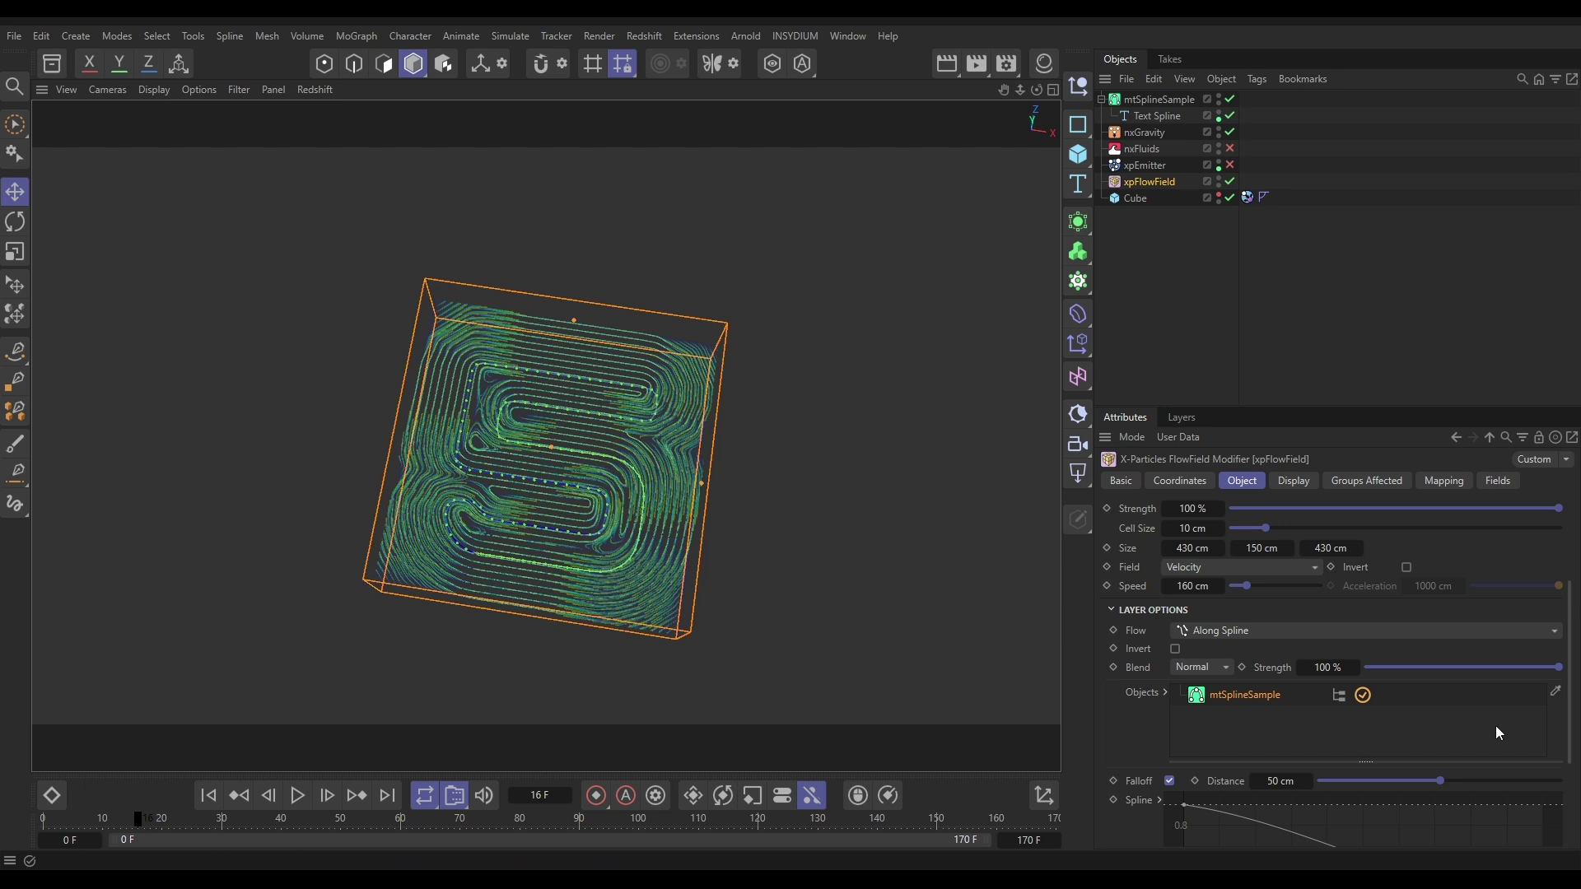
Try the Direction field type on xpFlowField, and return it to Velocity
left_click_drag(1568, 719, 1577, 632)
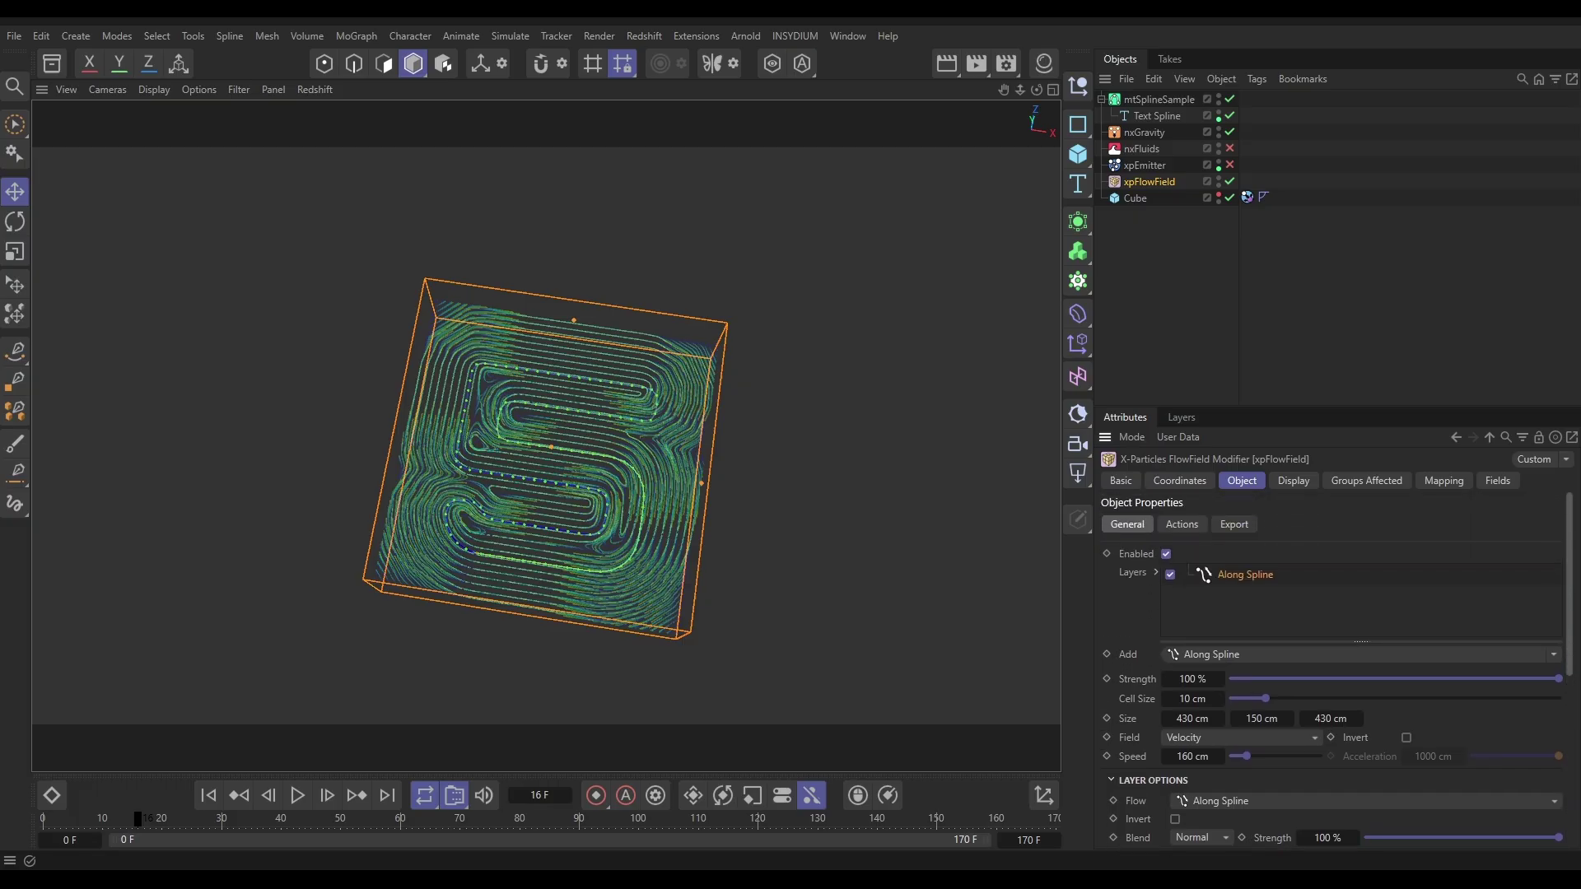
left_click(1202, 739)
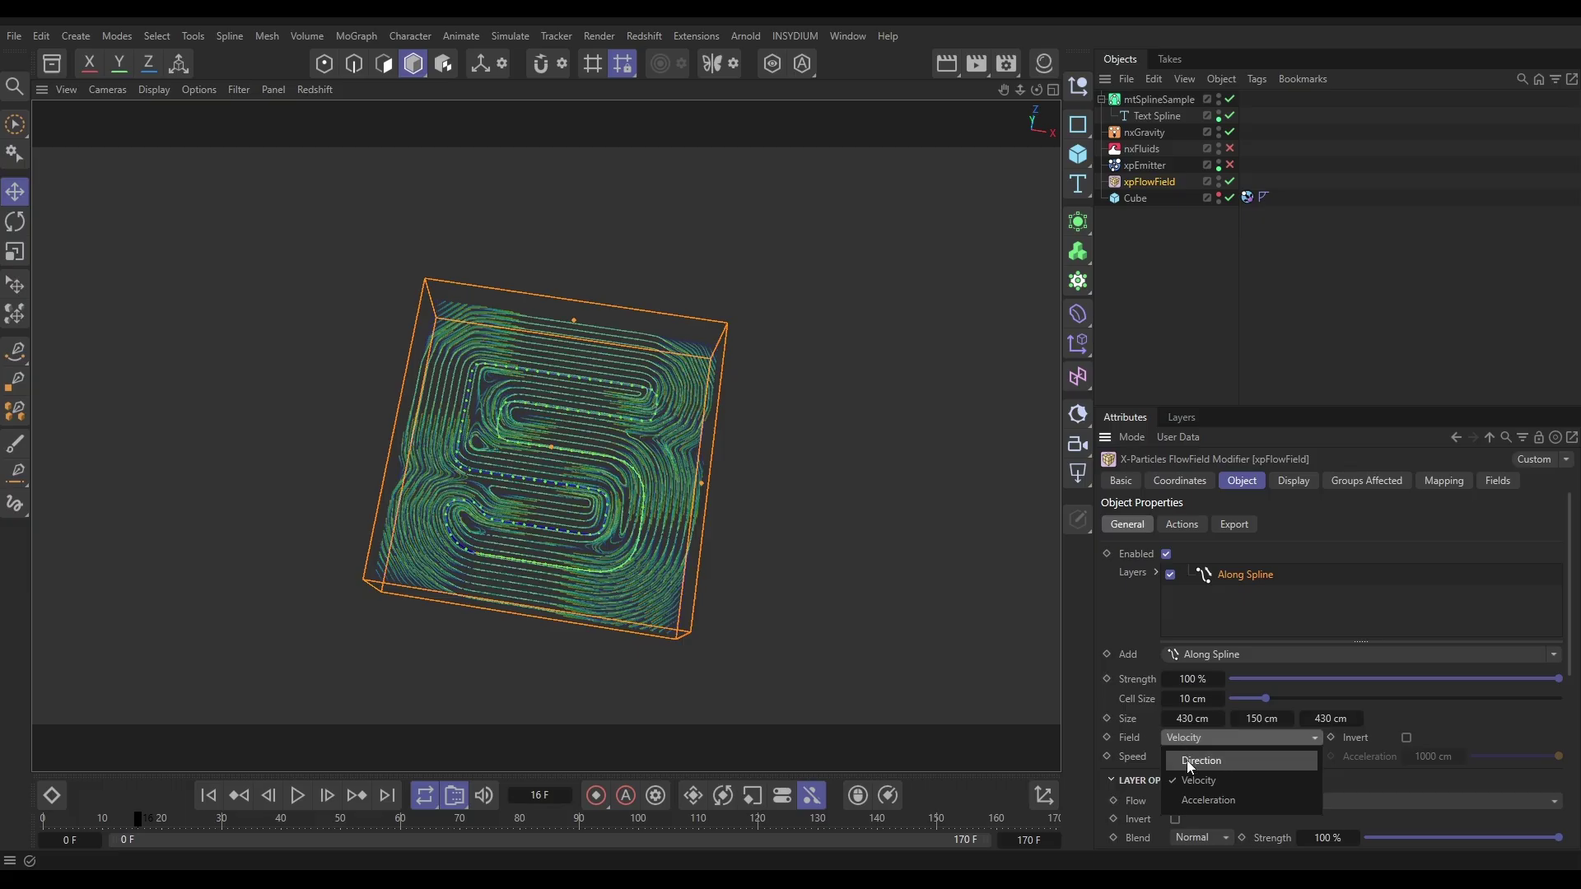
left_click(1195, 759)
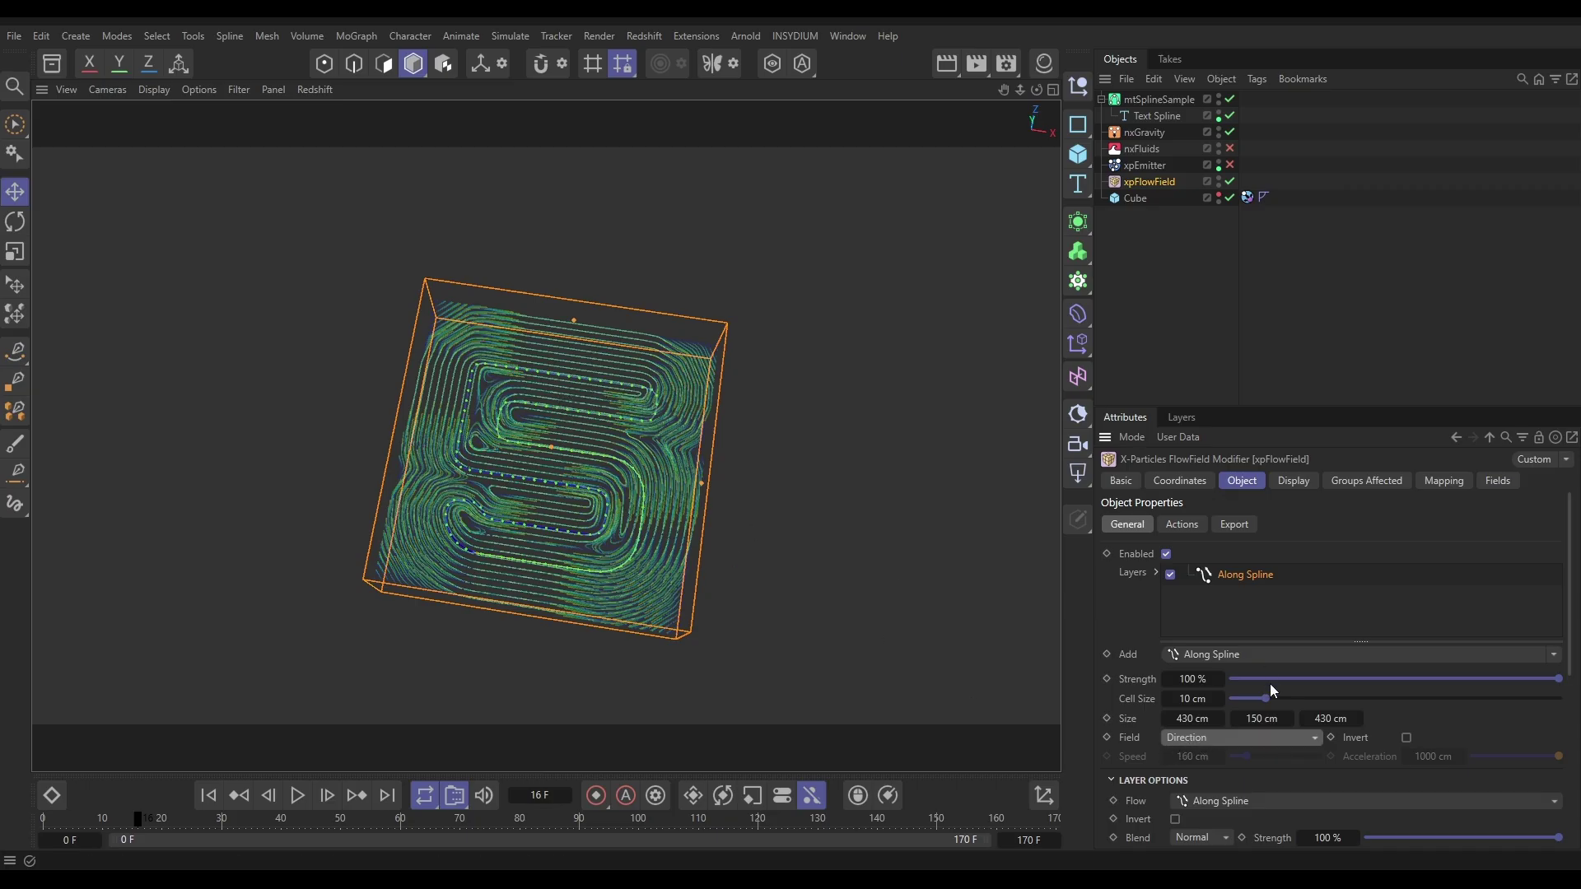
left_click(1182, 739)
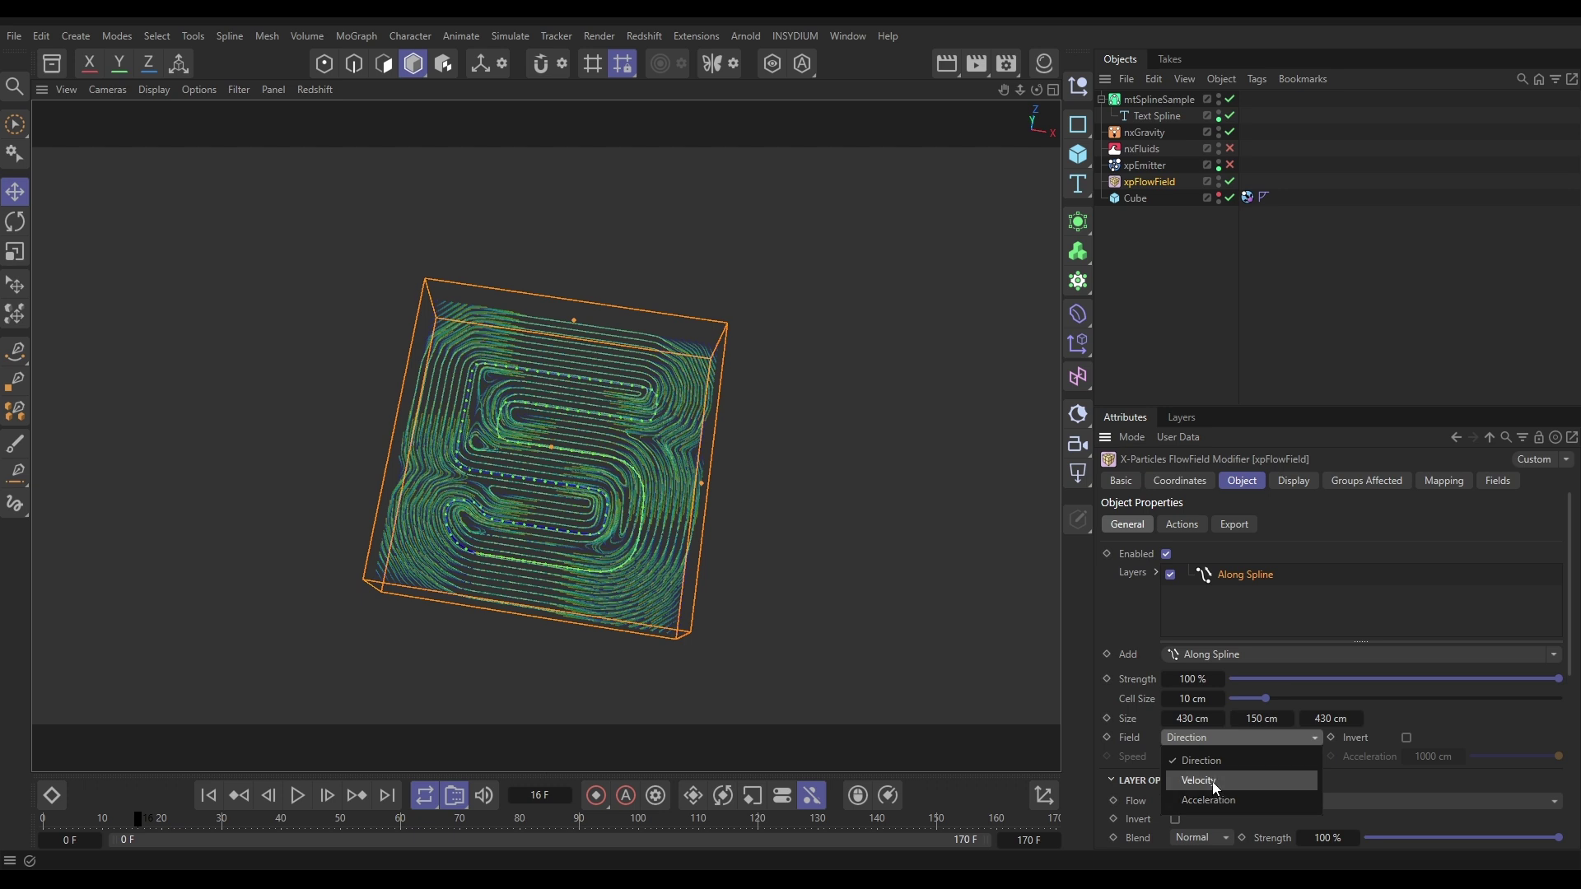
left_click(1212, 780)
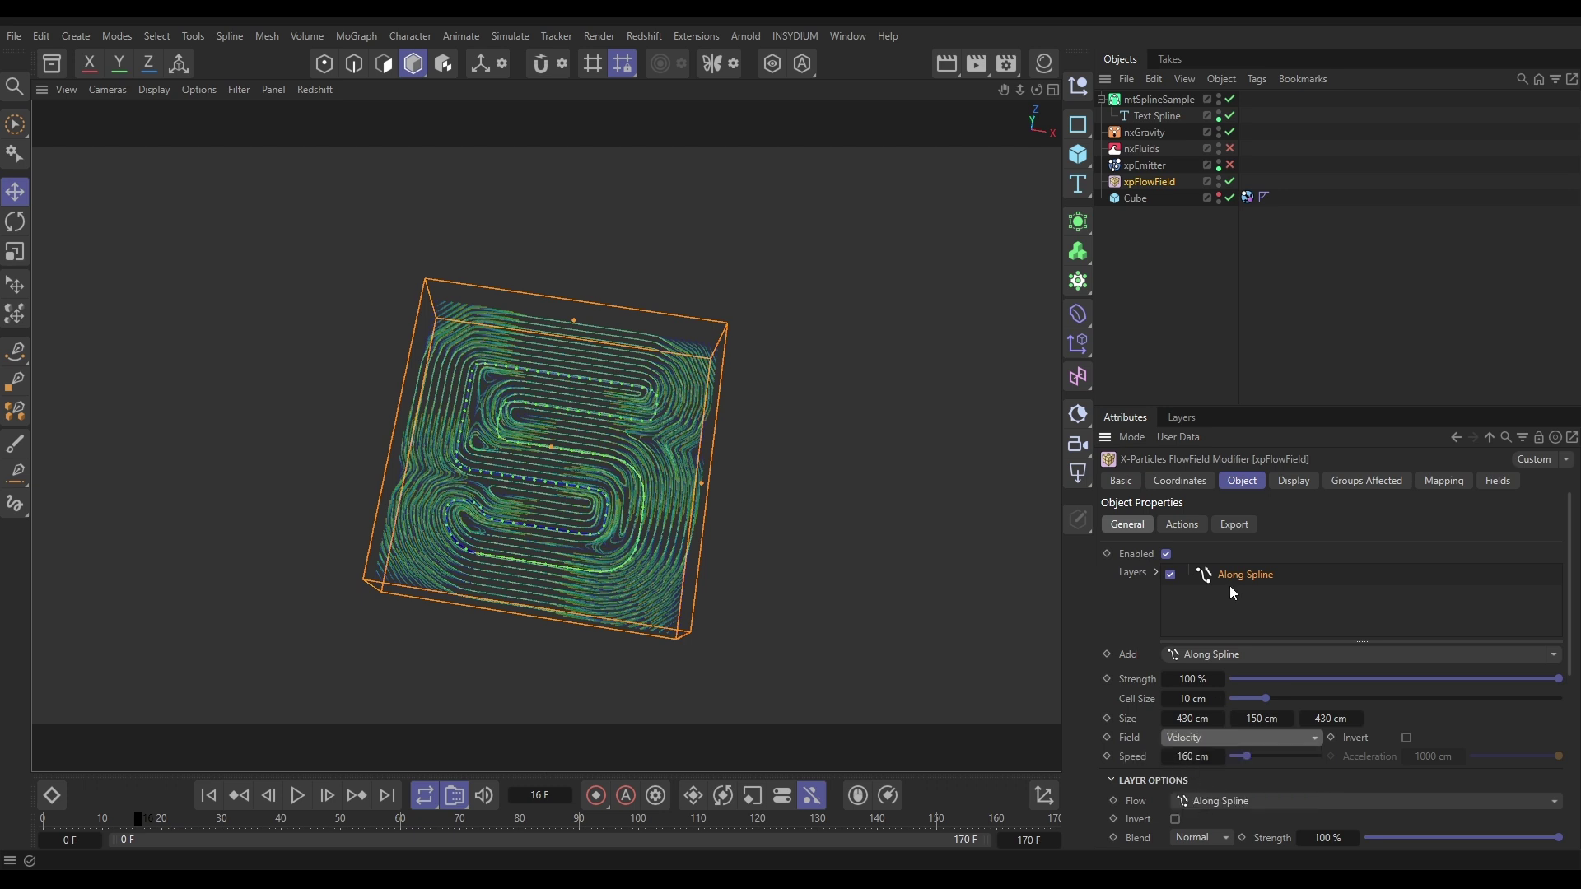
From the first frame, re-enable xpEmitter and nxFluids, and hide xpFlowField in the viewport
left_click(208, 795)
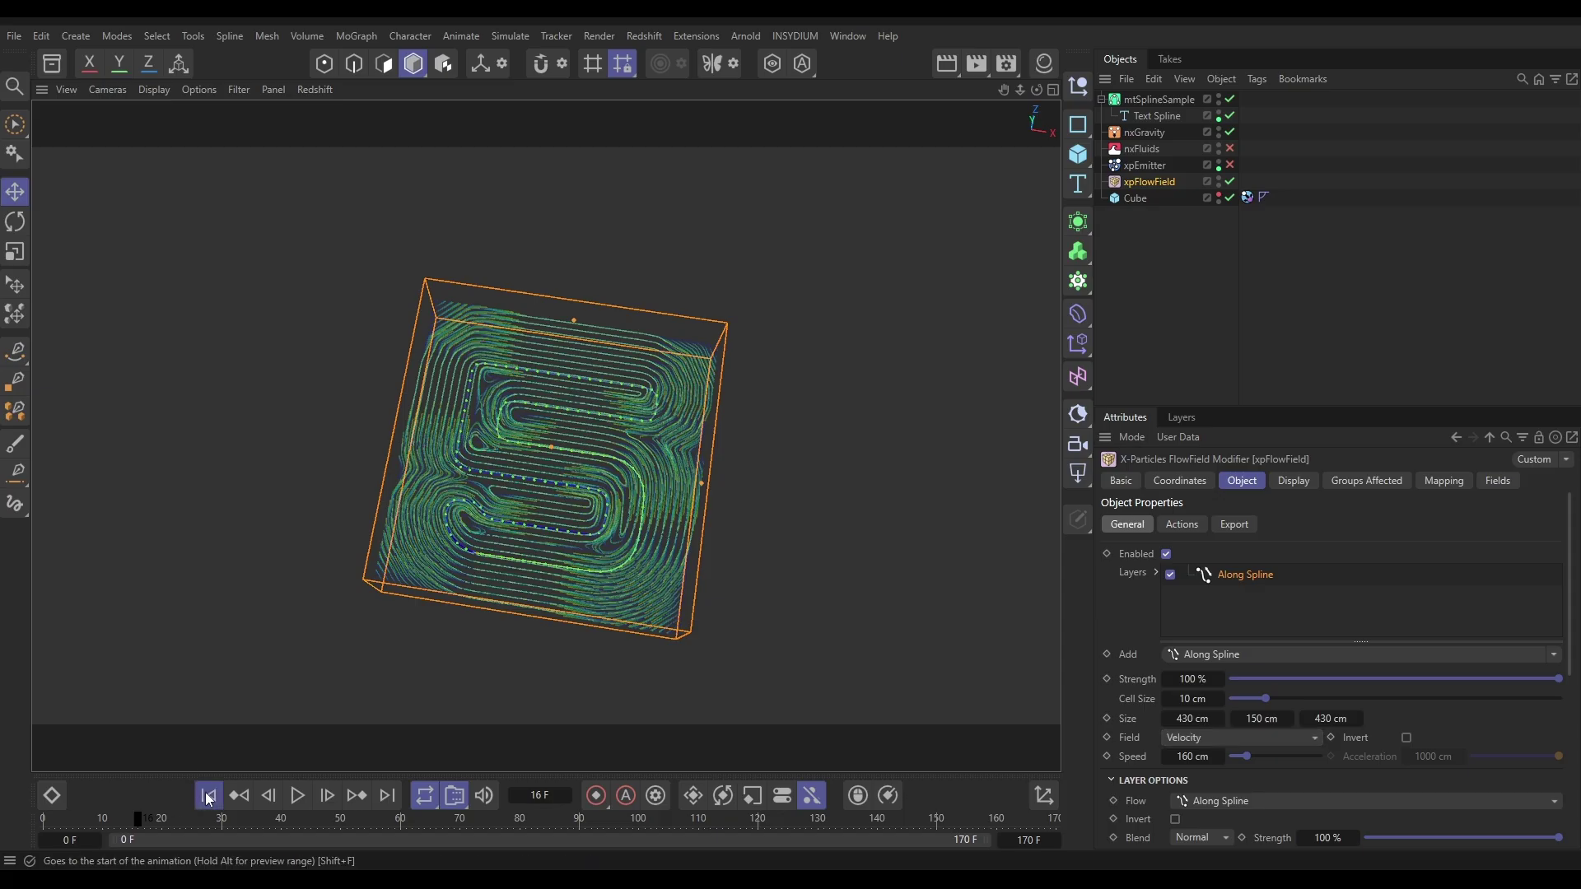
left_click(1230, 165)
left_click(1229, 148)
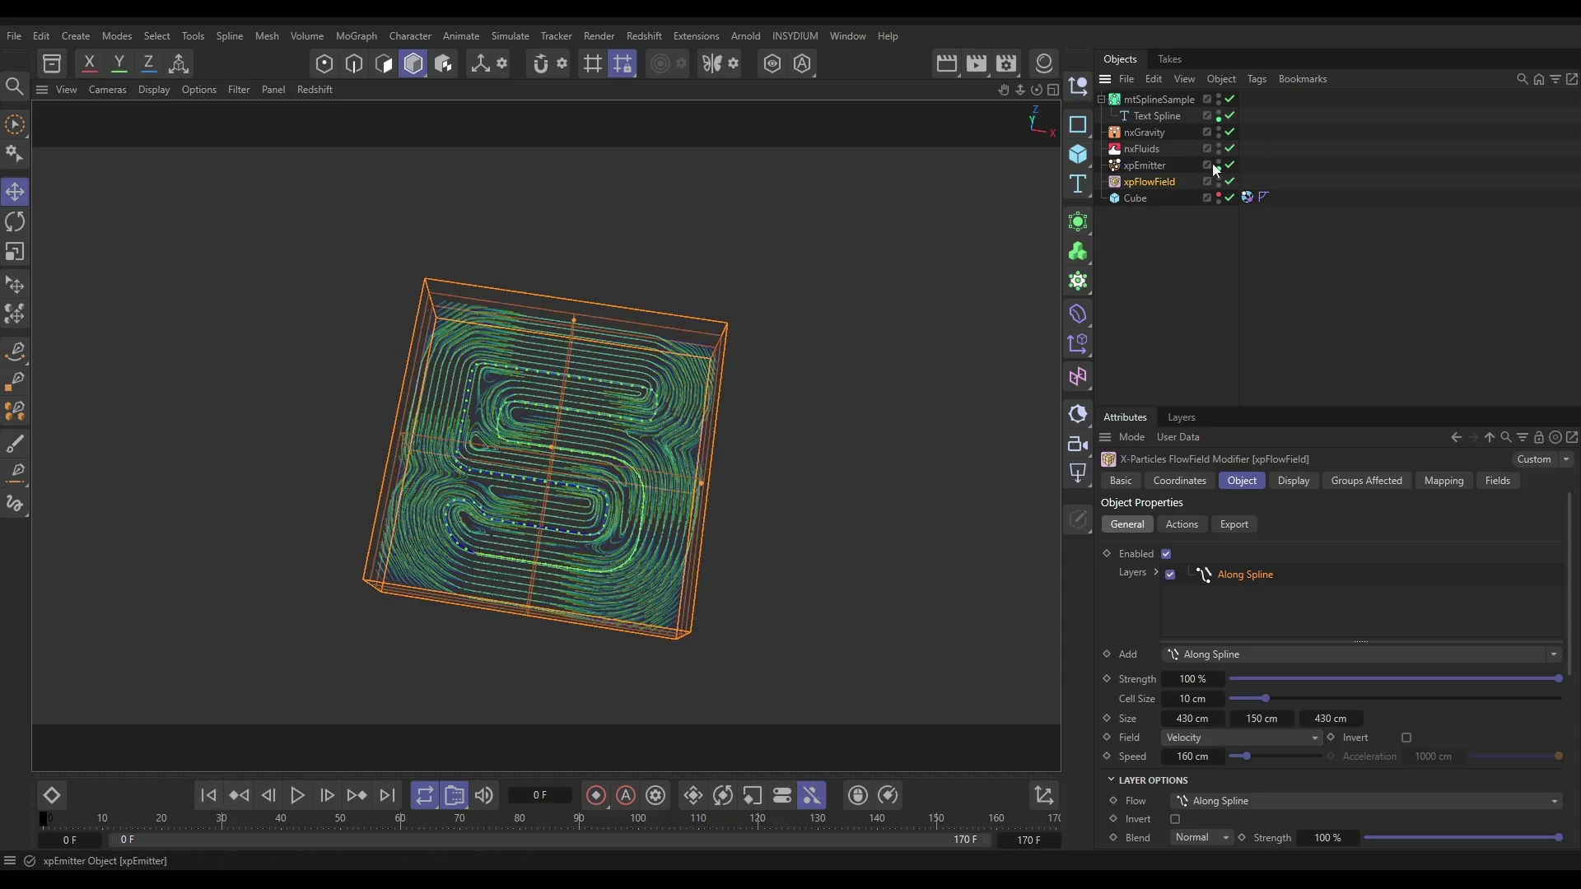
left_click(1220, 180)
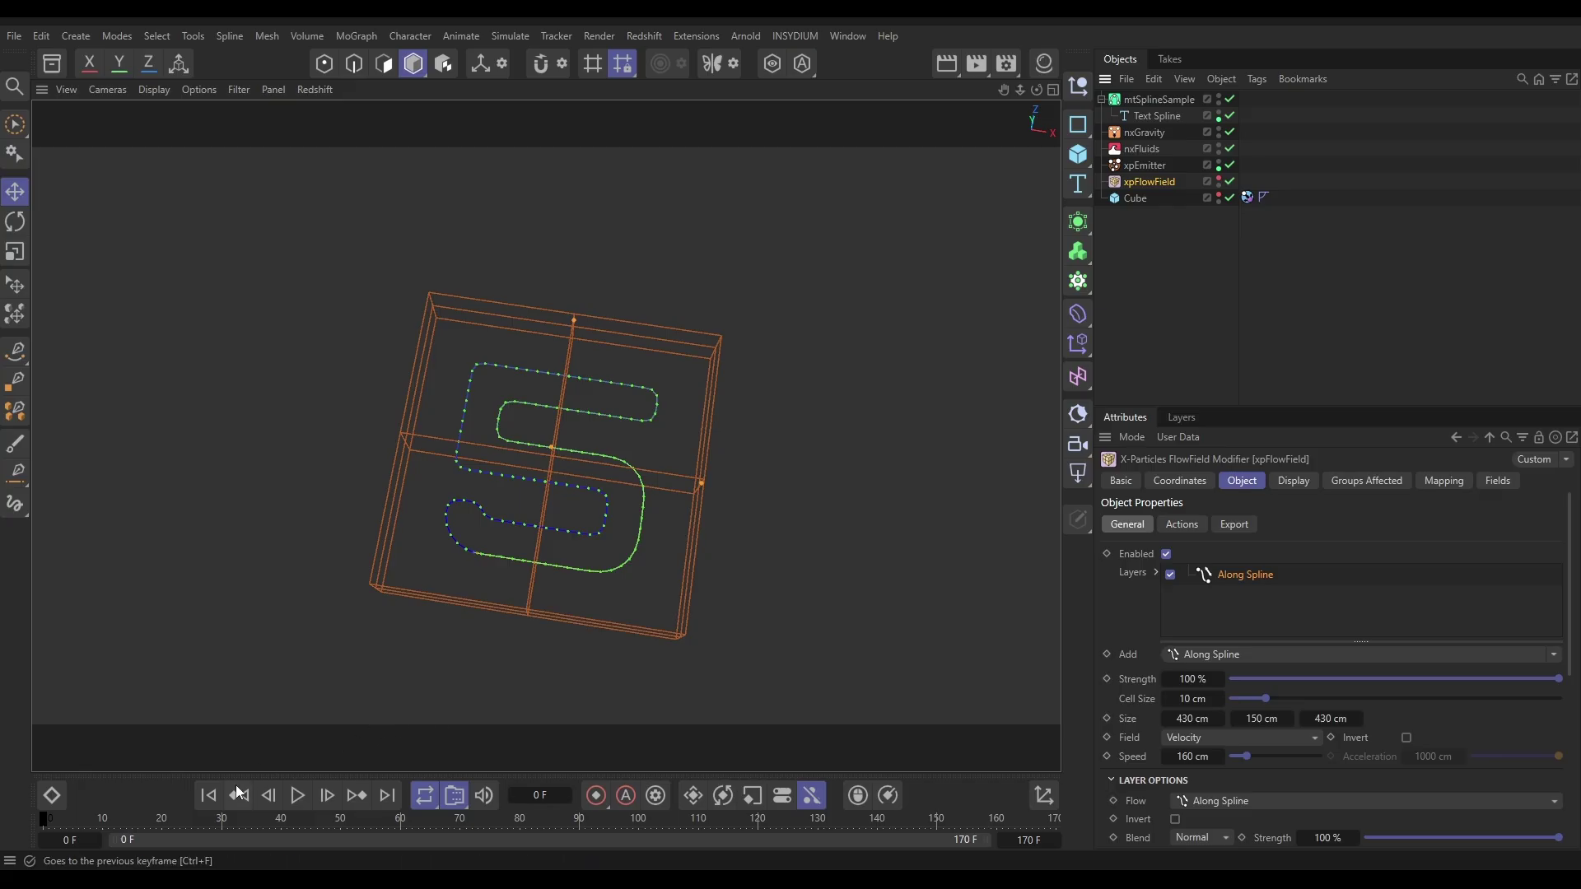
Play the simulation to see the fluid particles flowing along the number spline
left_click(298, 795)
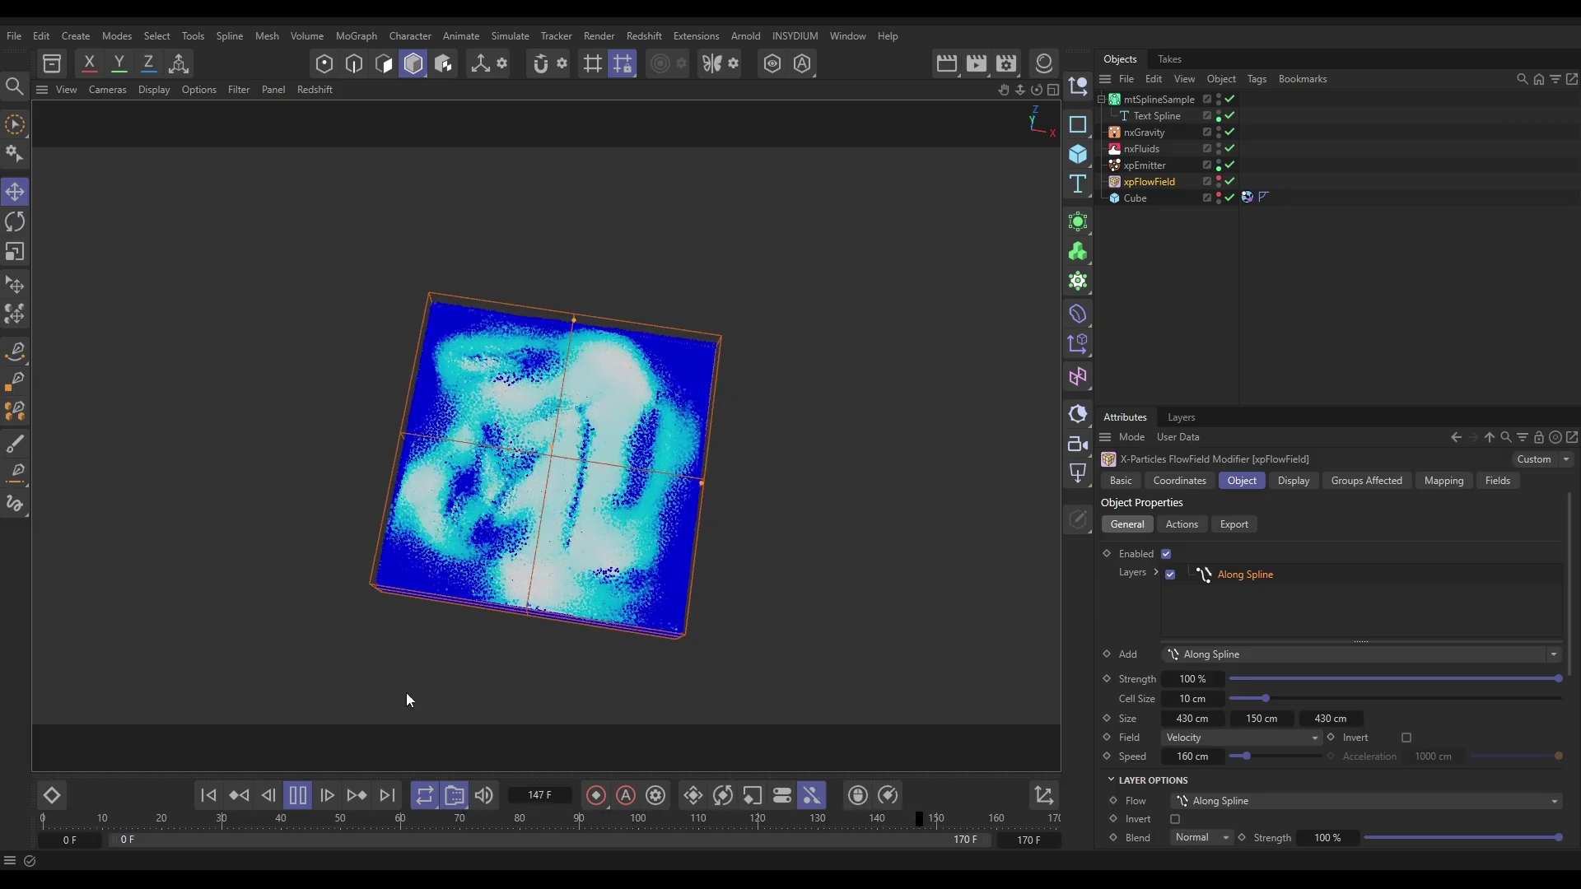
left_click(298, 796)
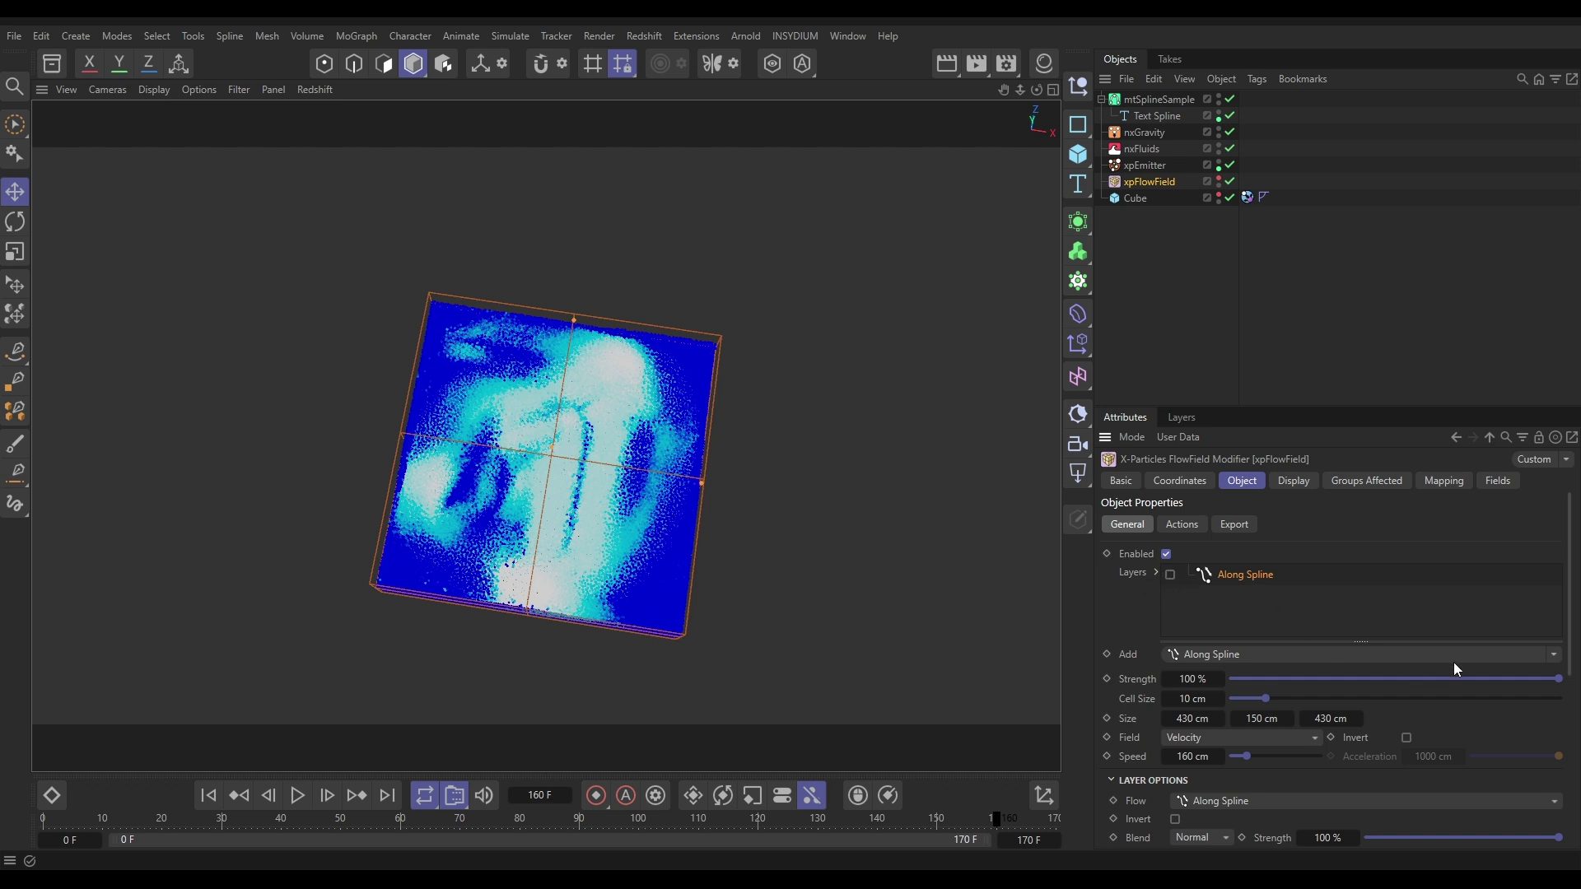
Add a To Spline layer above the disabled Along Spline layer in xpFlowField, with mtSplineSample as its object
left_click(1554, 655)
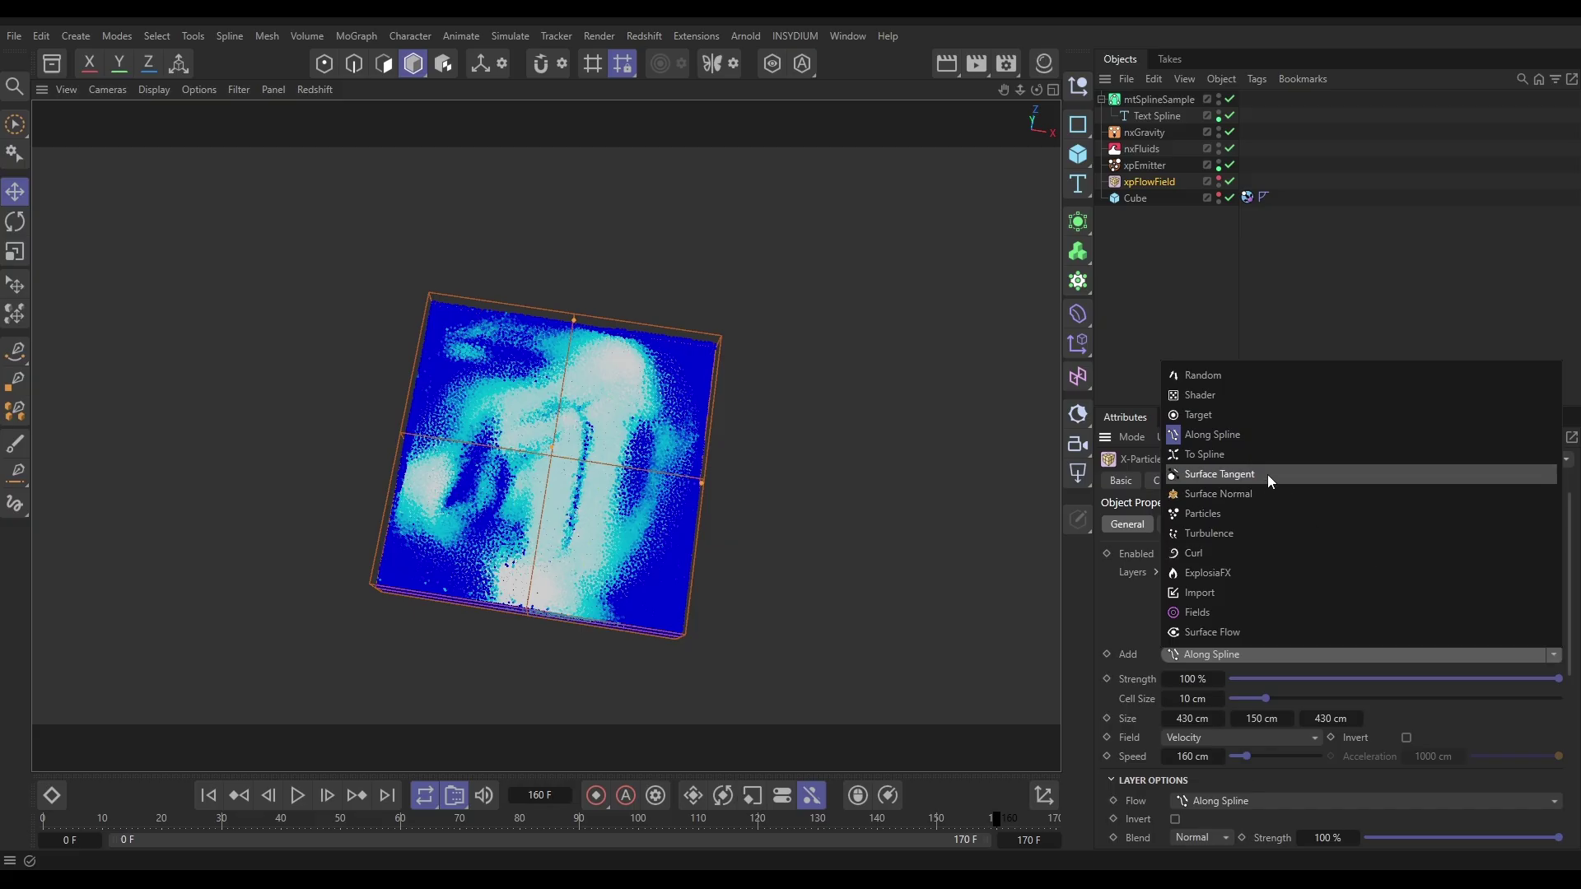
left_click(1242, 455)
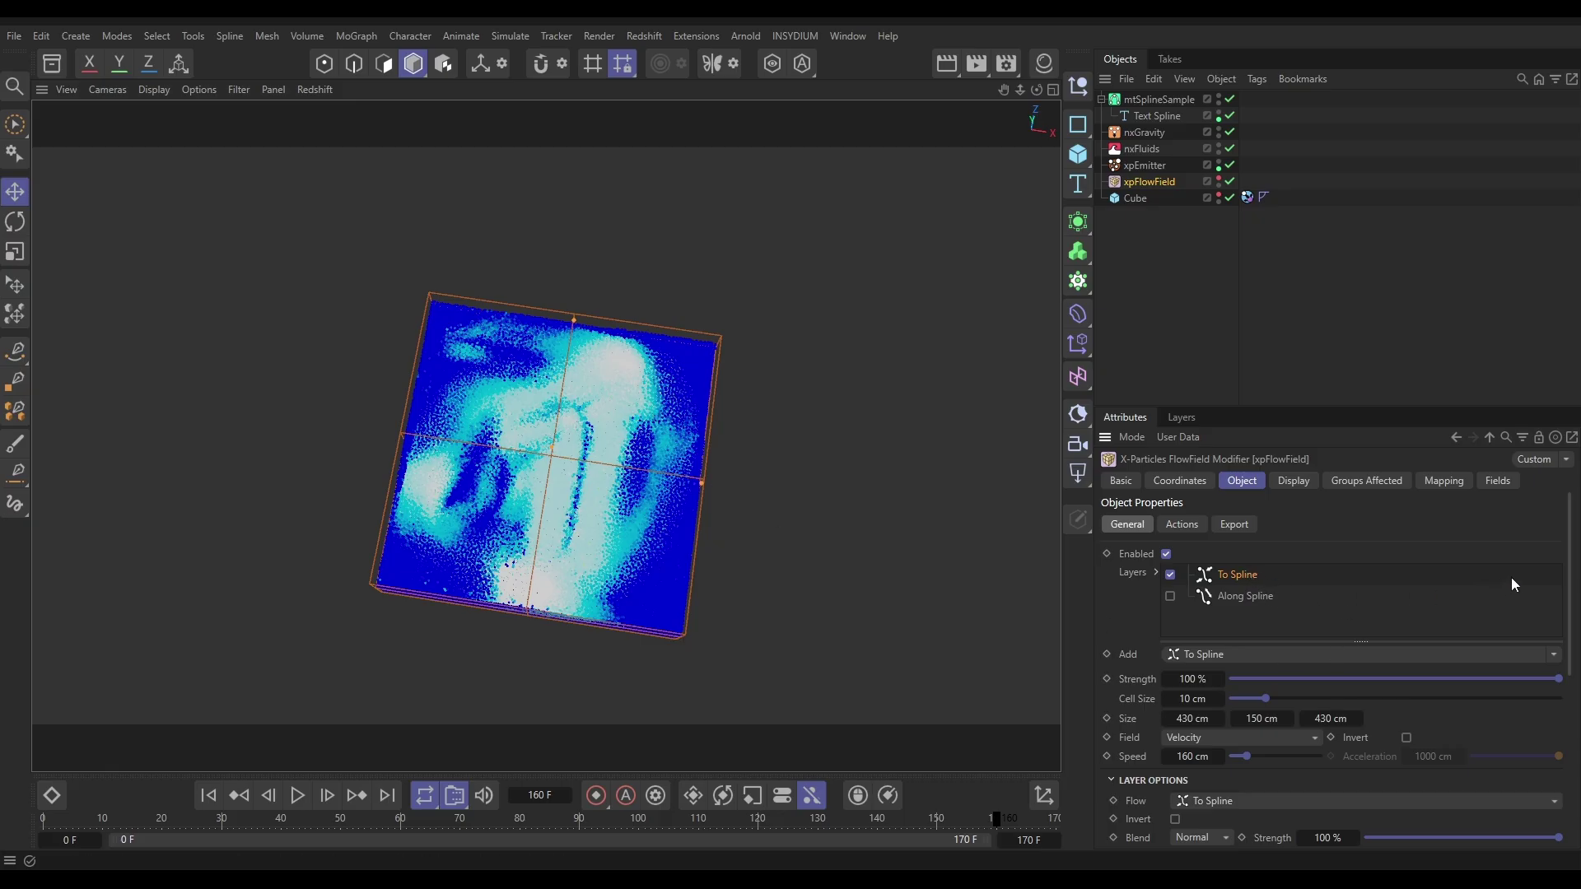
left_click_drag(1570, 573, 1573, 647)
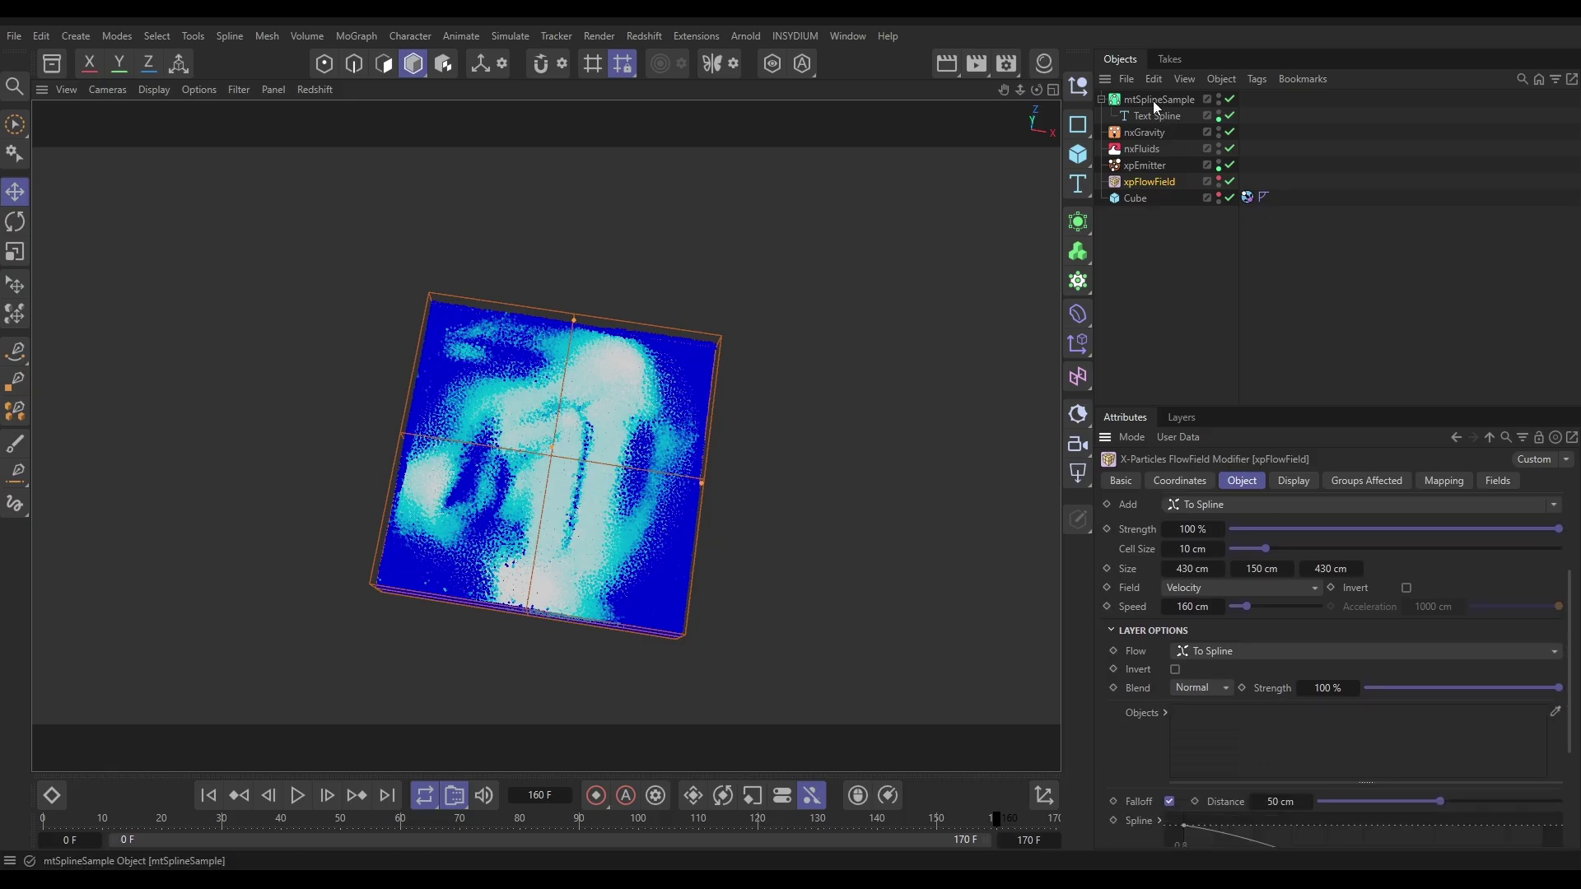
left_click_drag(1153, 100, 1242, 733)
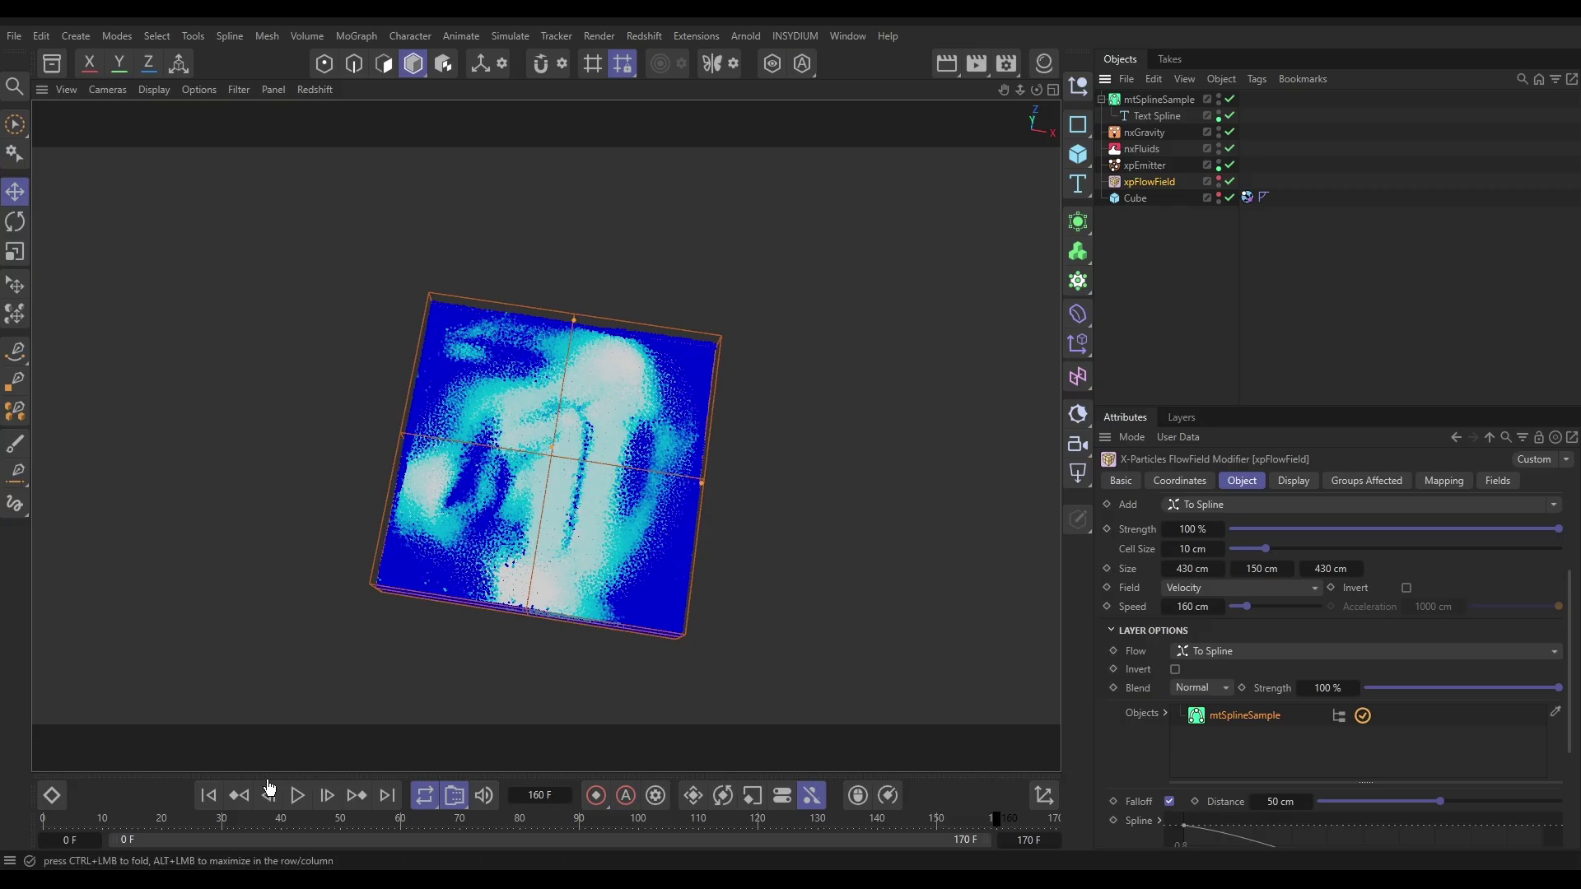
Play the simulation from the first frame to check the effect of the To Spline layer alone
left_click(208, 796)
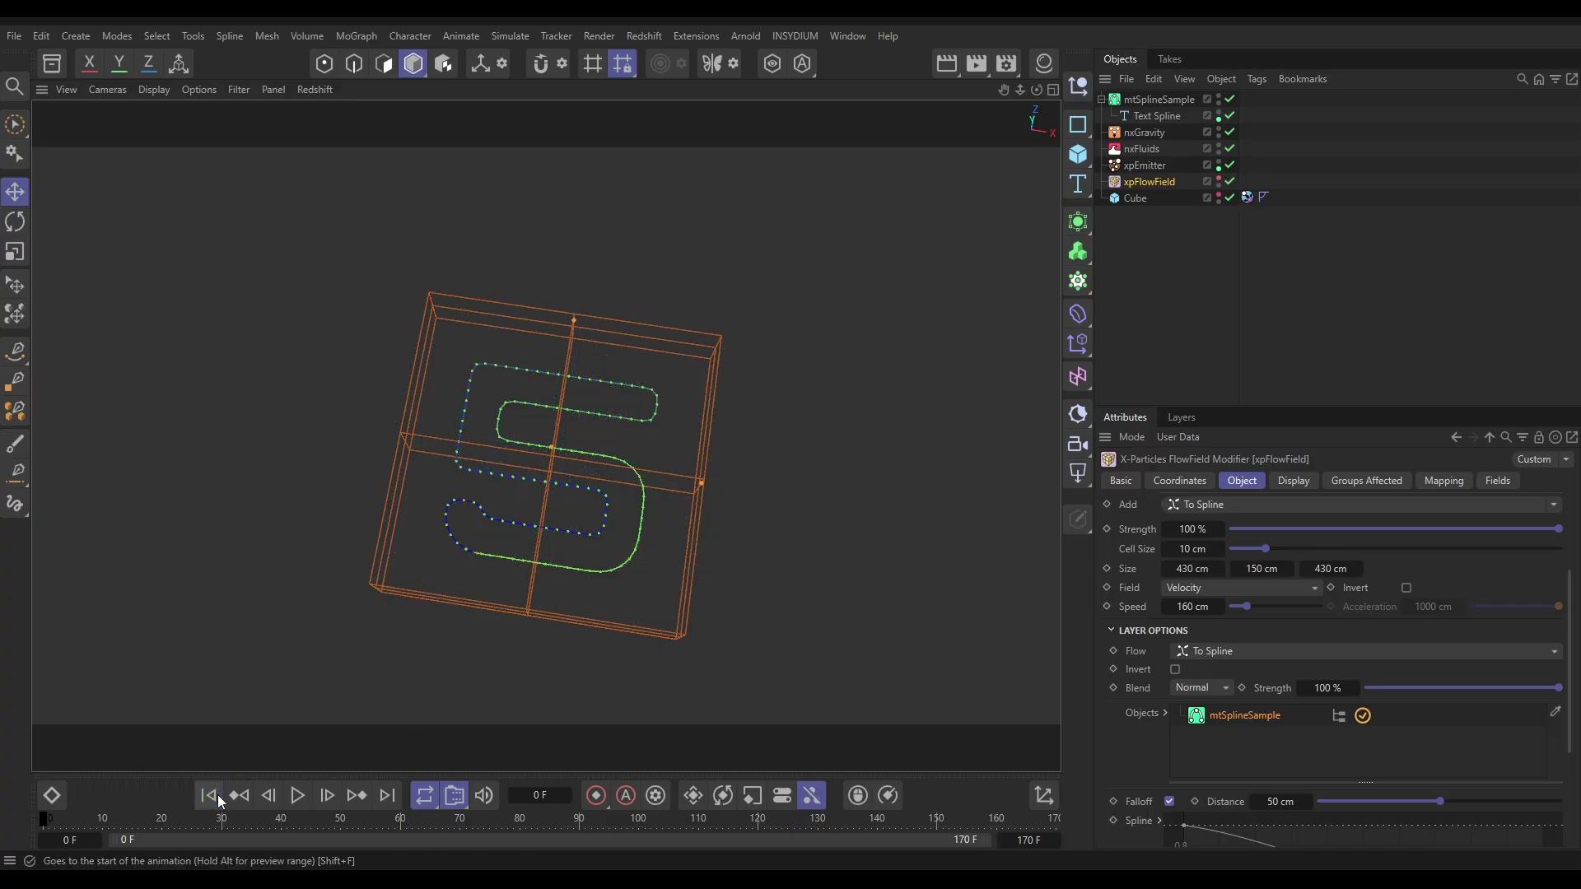
left_click(298, 796)
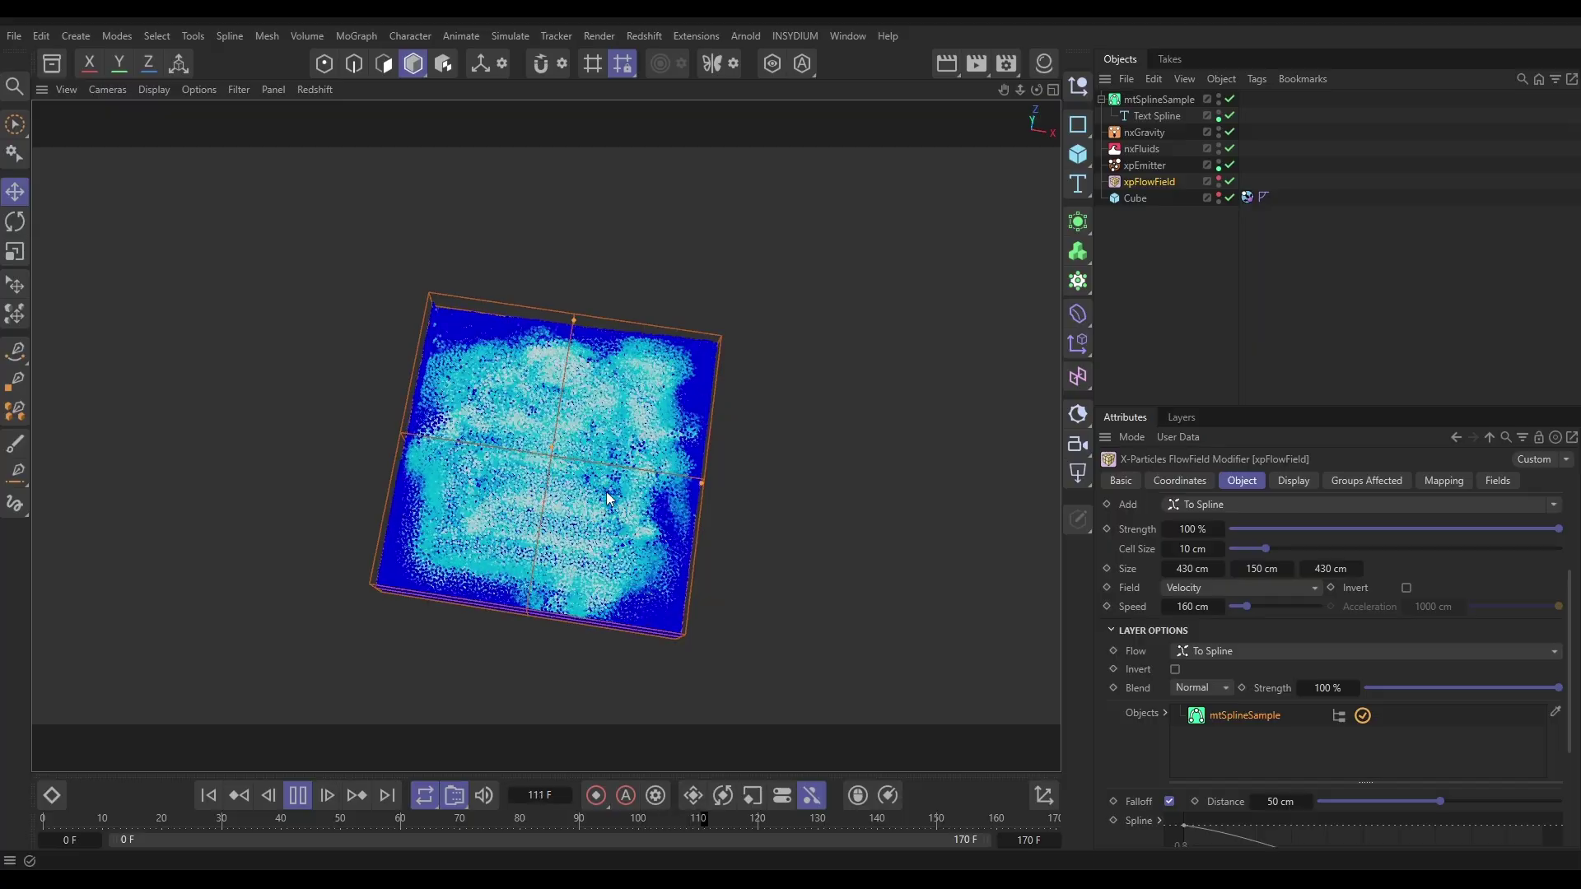
left_click(297, 796)
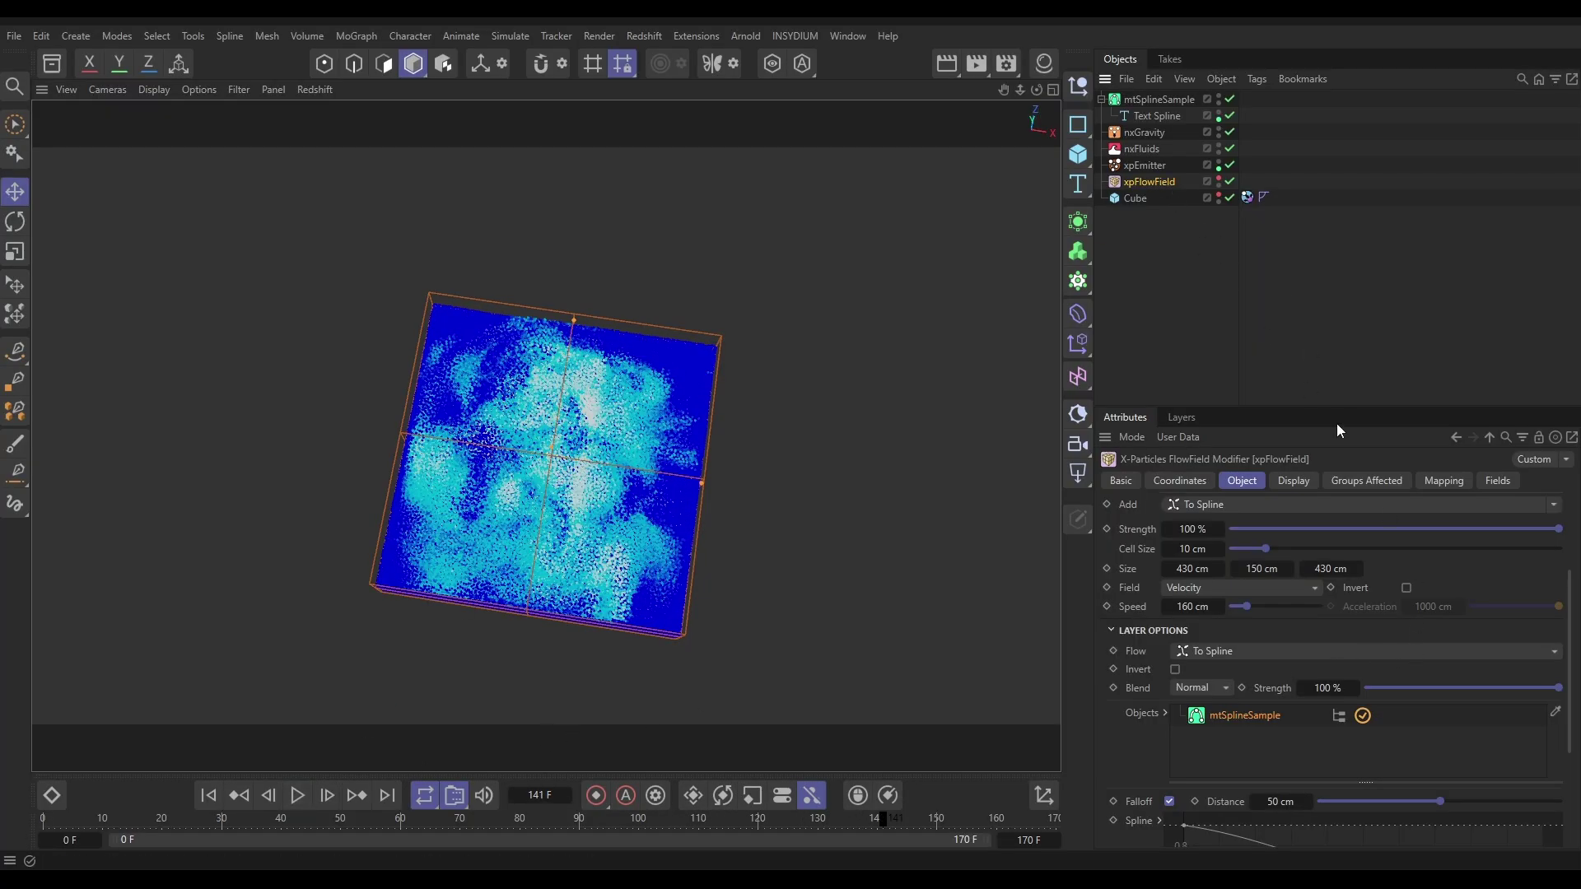
Re-enable the Along Spline layer and set the To Spline layer's strength to 55%
scroll(1574, 659, "up", 3)
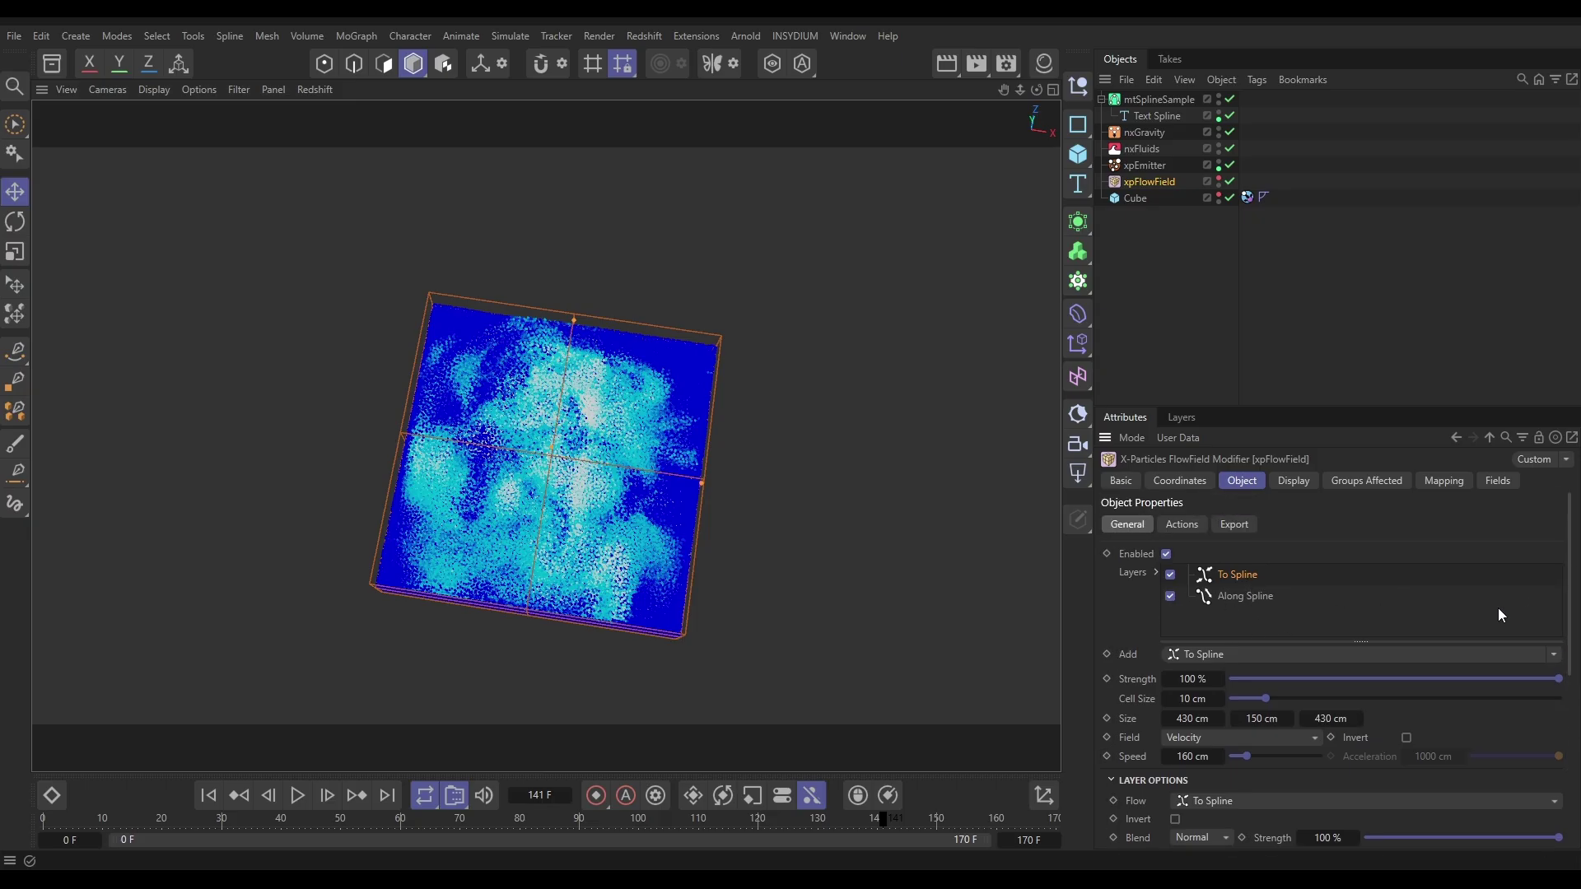
scroll(1575, 598, "down", 1)
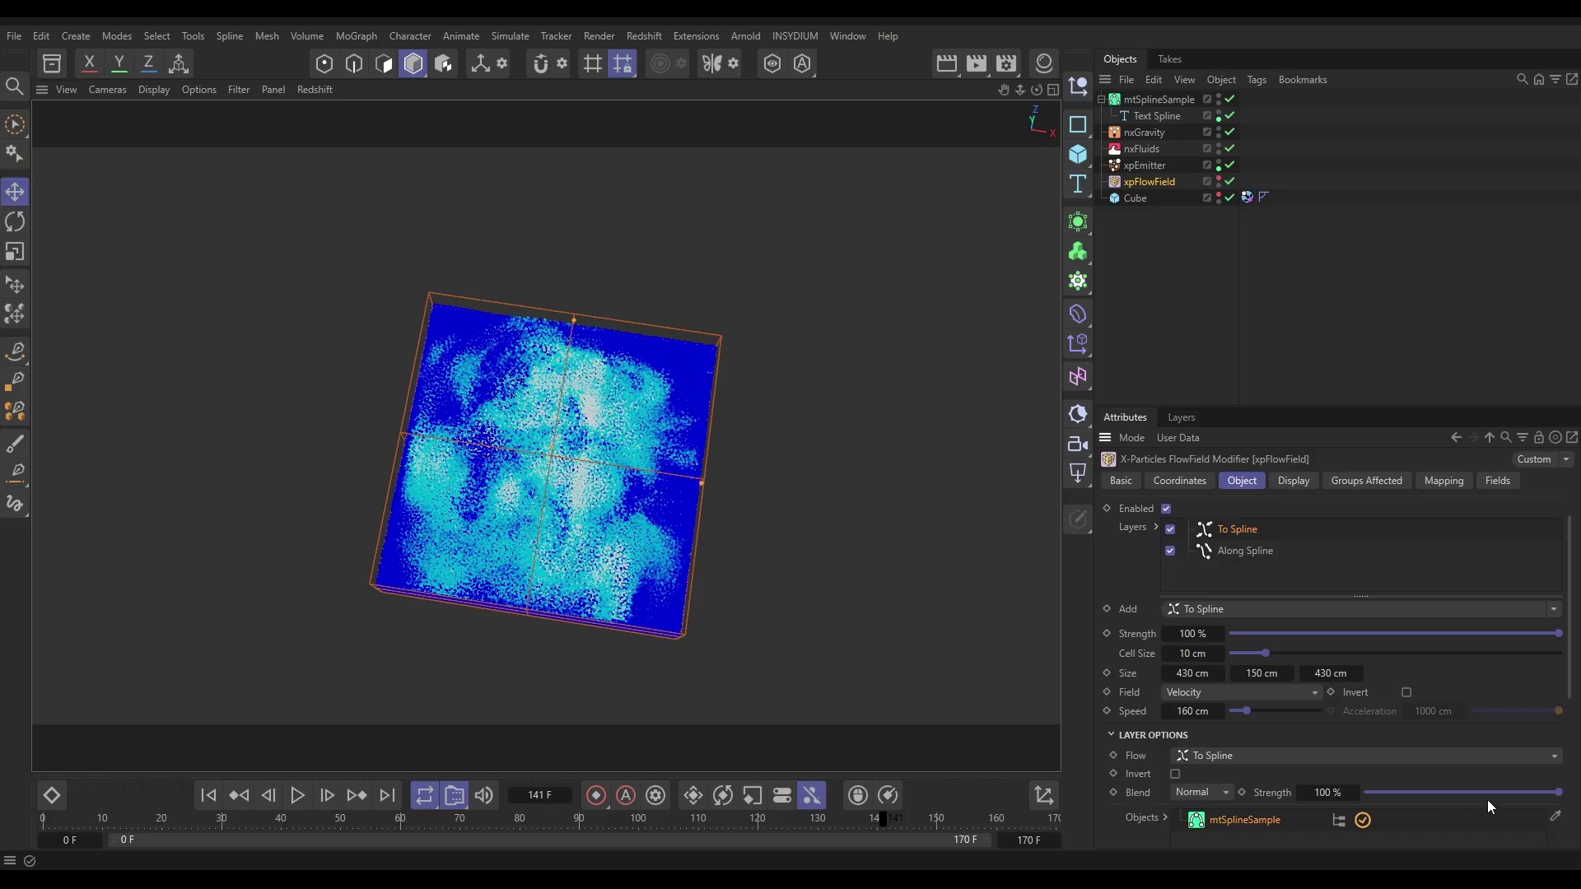
left_click(1539, 794)
left_click_drag(1492, 799, 1482, 800)
Play the simulation from the first frame to check both spline layers combined
left_click(208, 795)
left_click(297, 795)
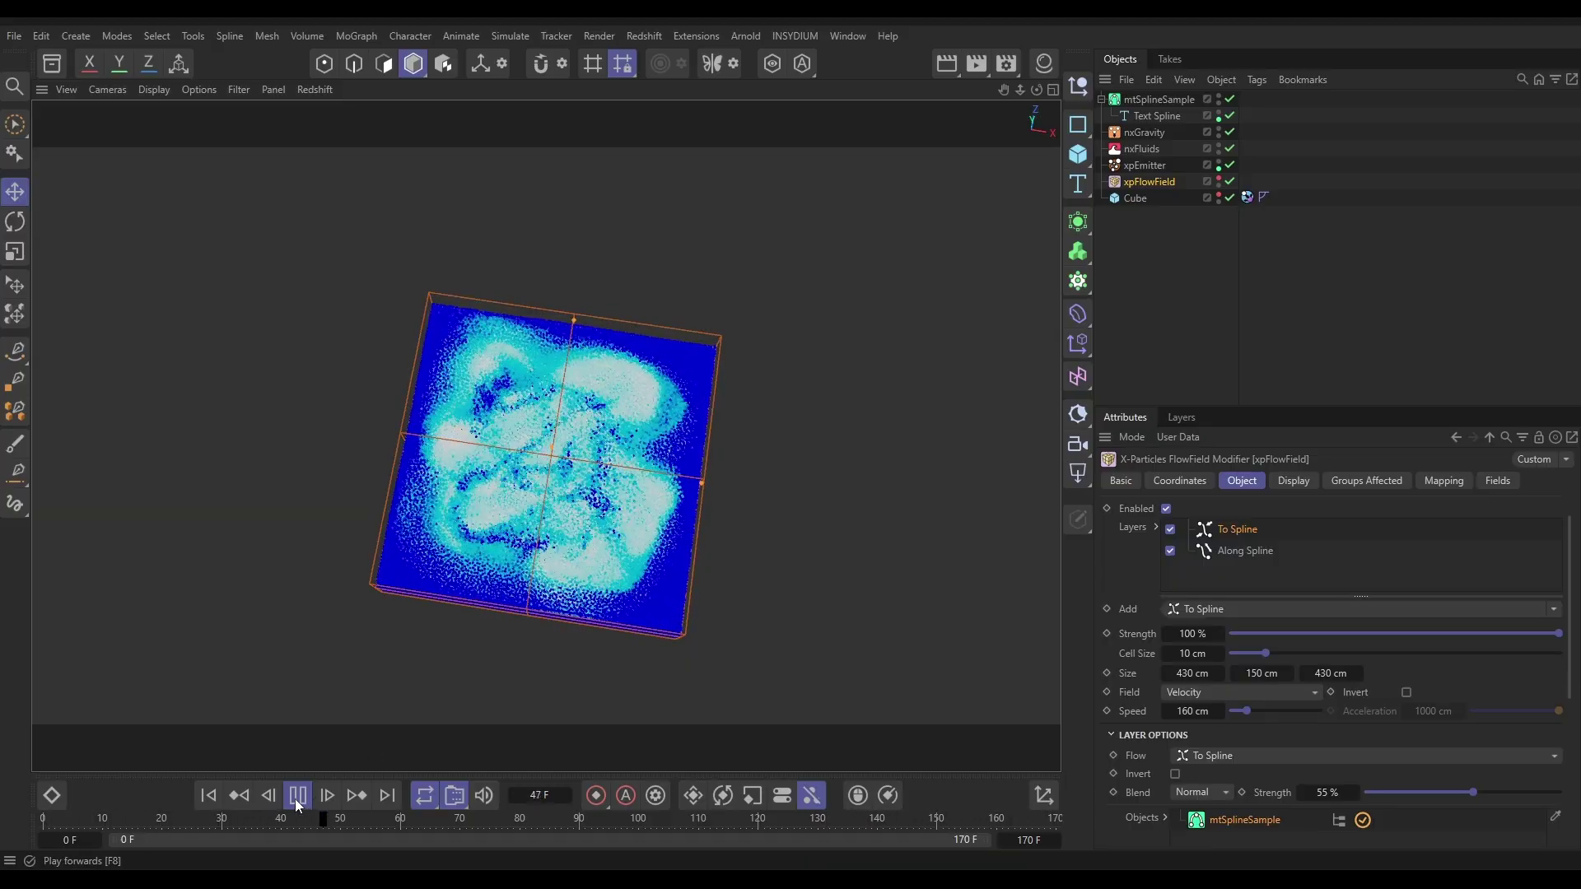
left_click(296, 795)
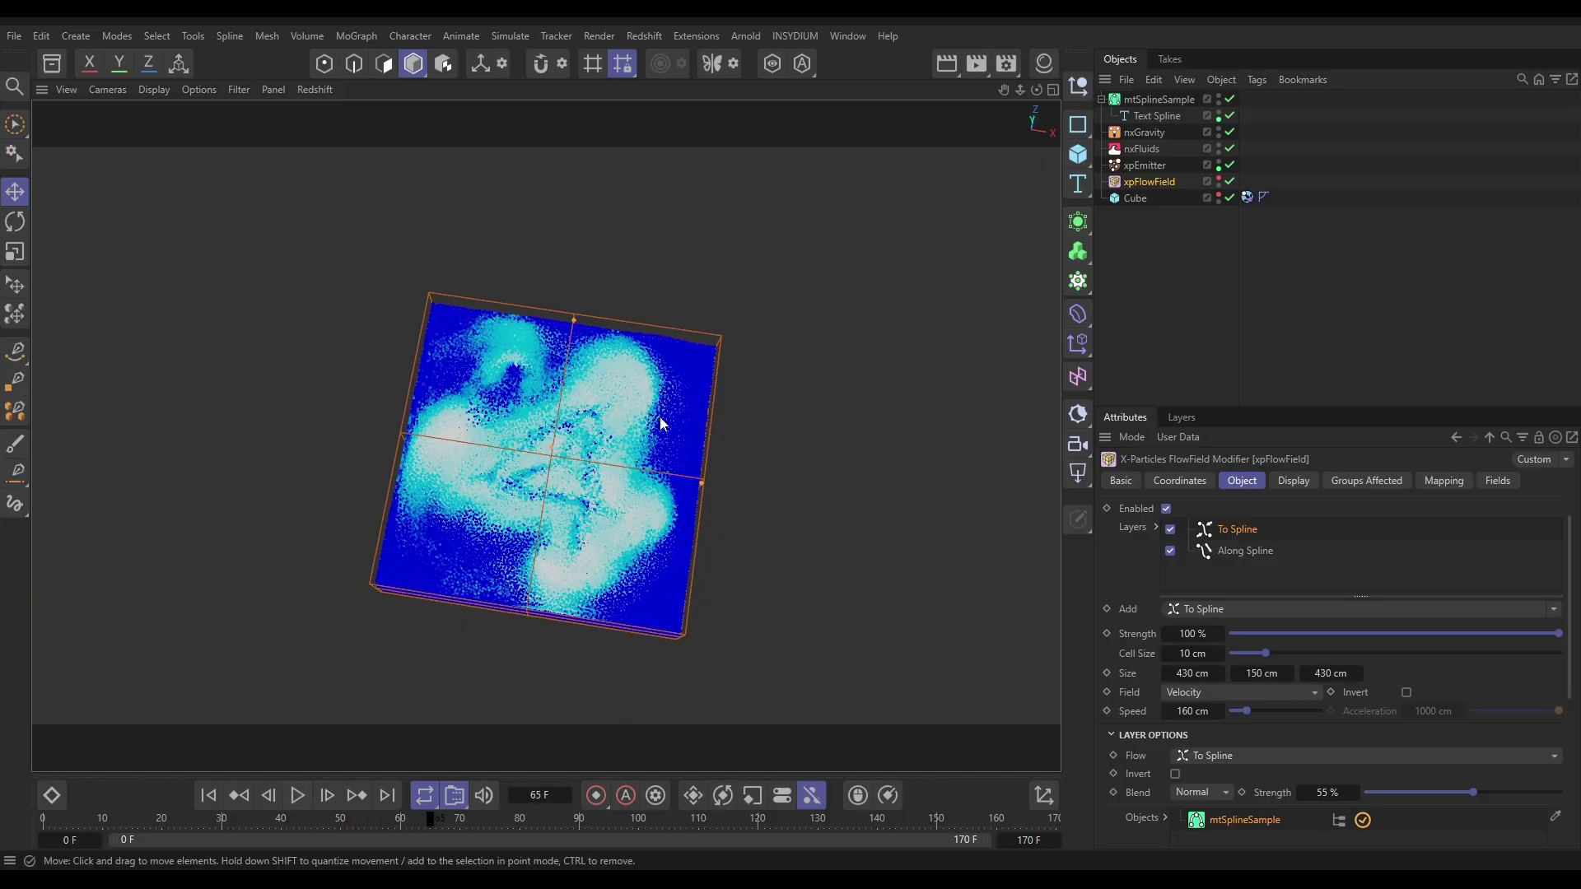
left_click(1562, 612)
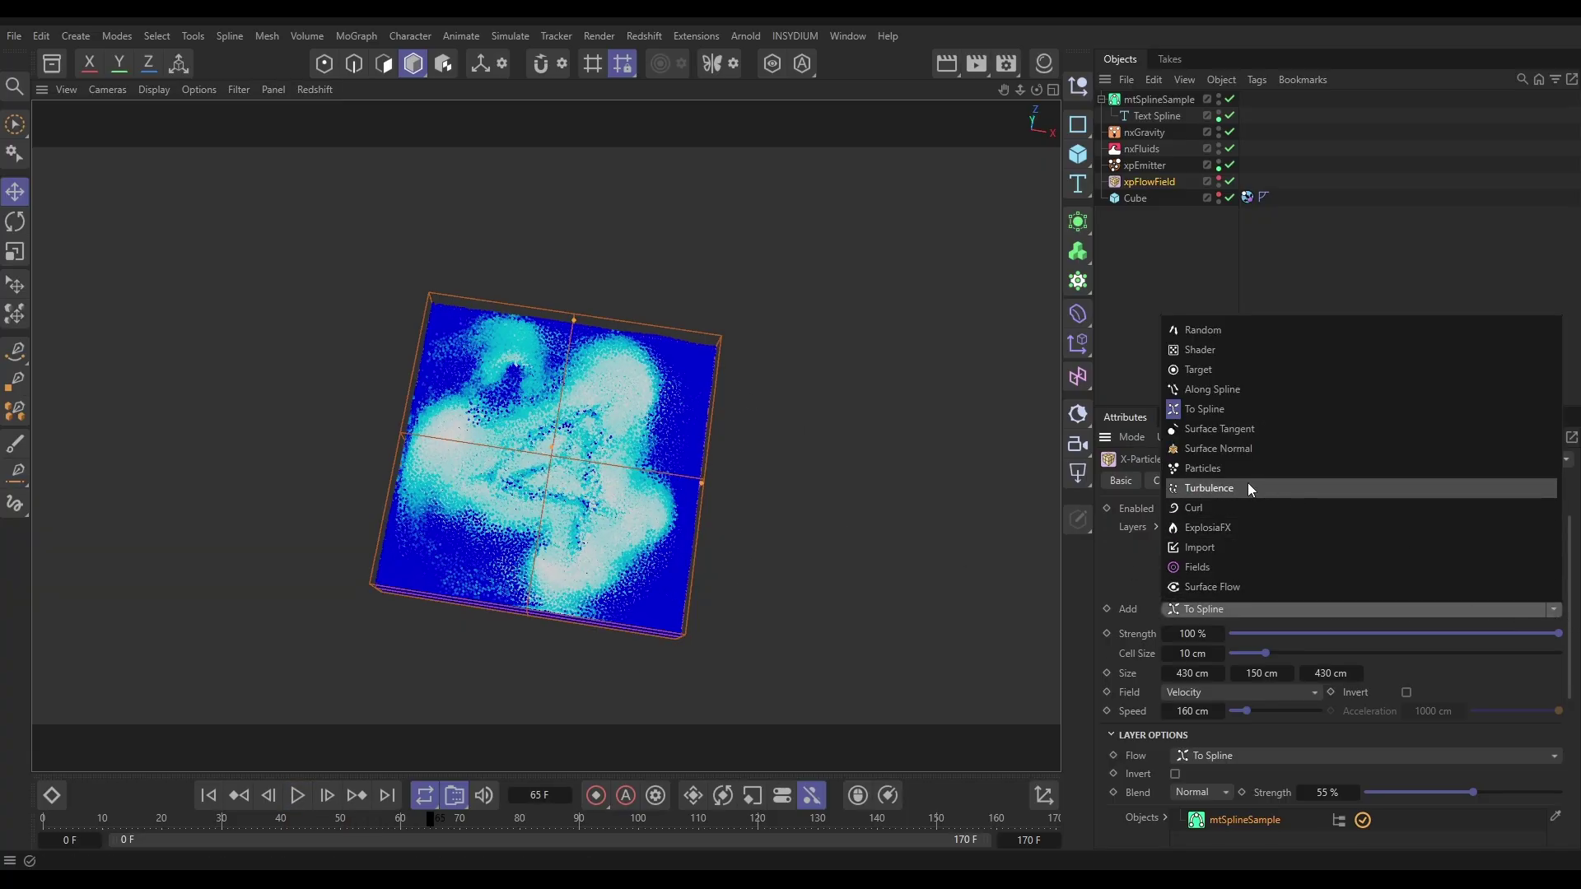
left_click(1112, 570)
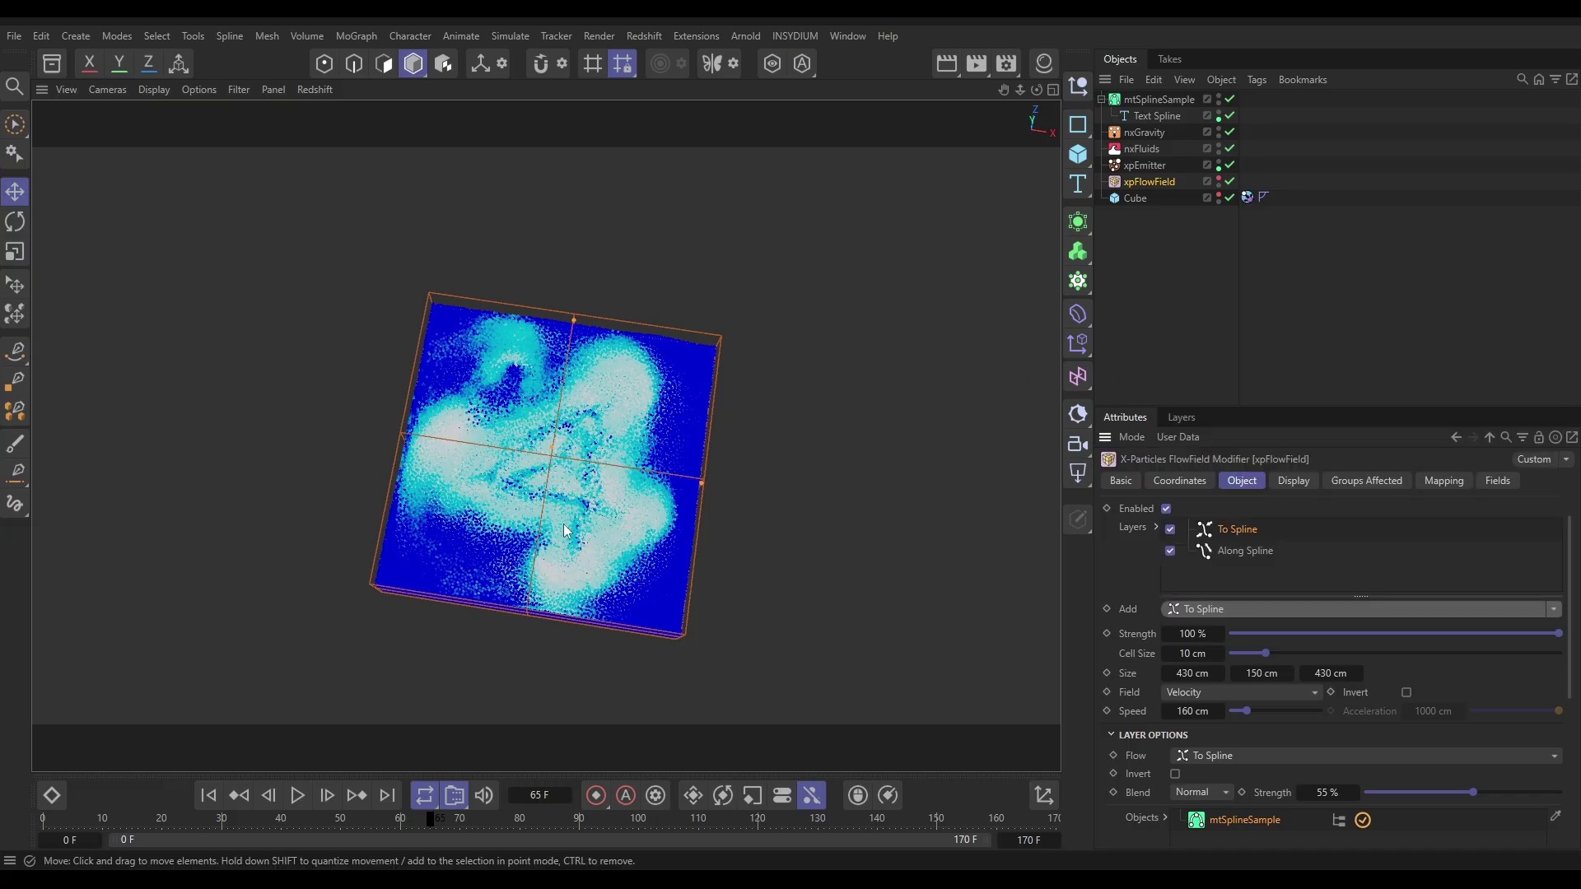
Add an X-Particles Cache object to the scene with no other object selected
left_click(1135, 313)
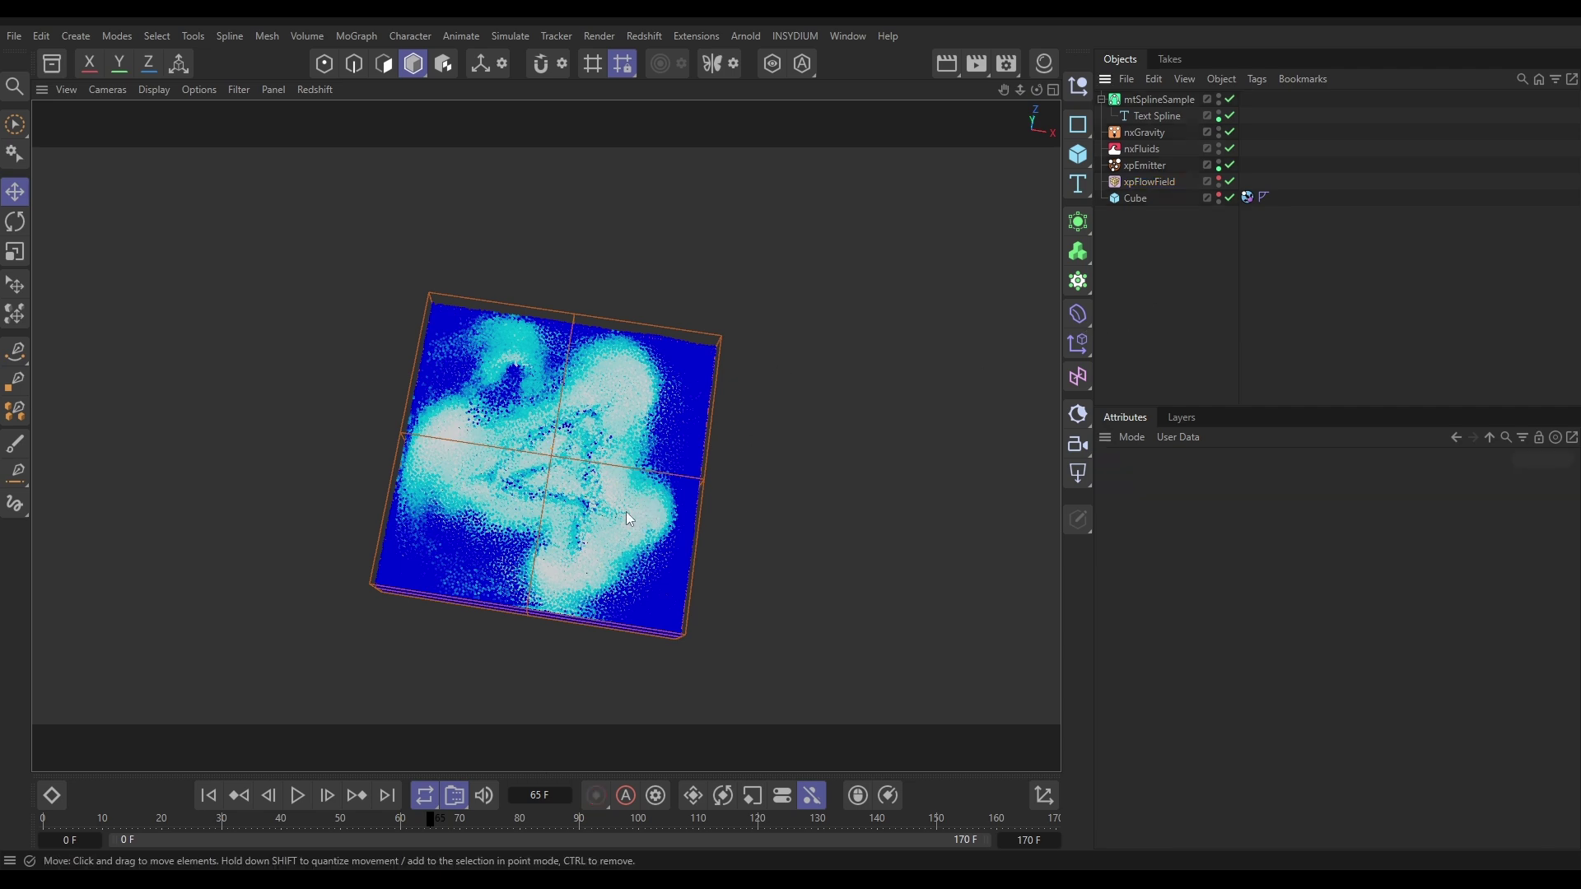
left_click_drag(628, 517, 596, 461, "alt")
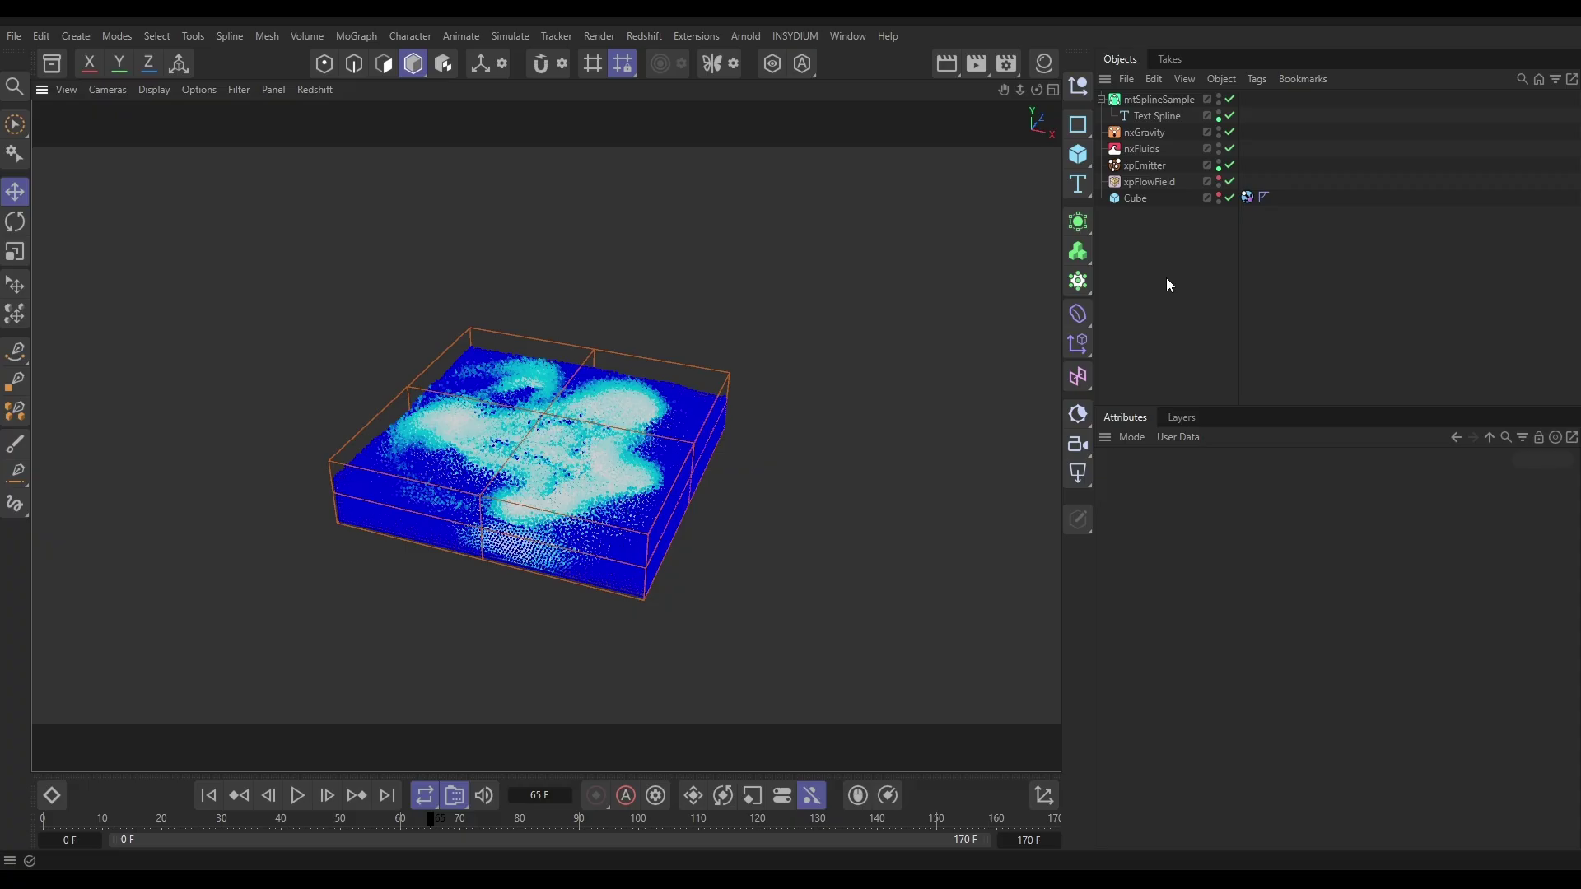
left_click(793, 37)
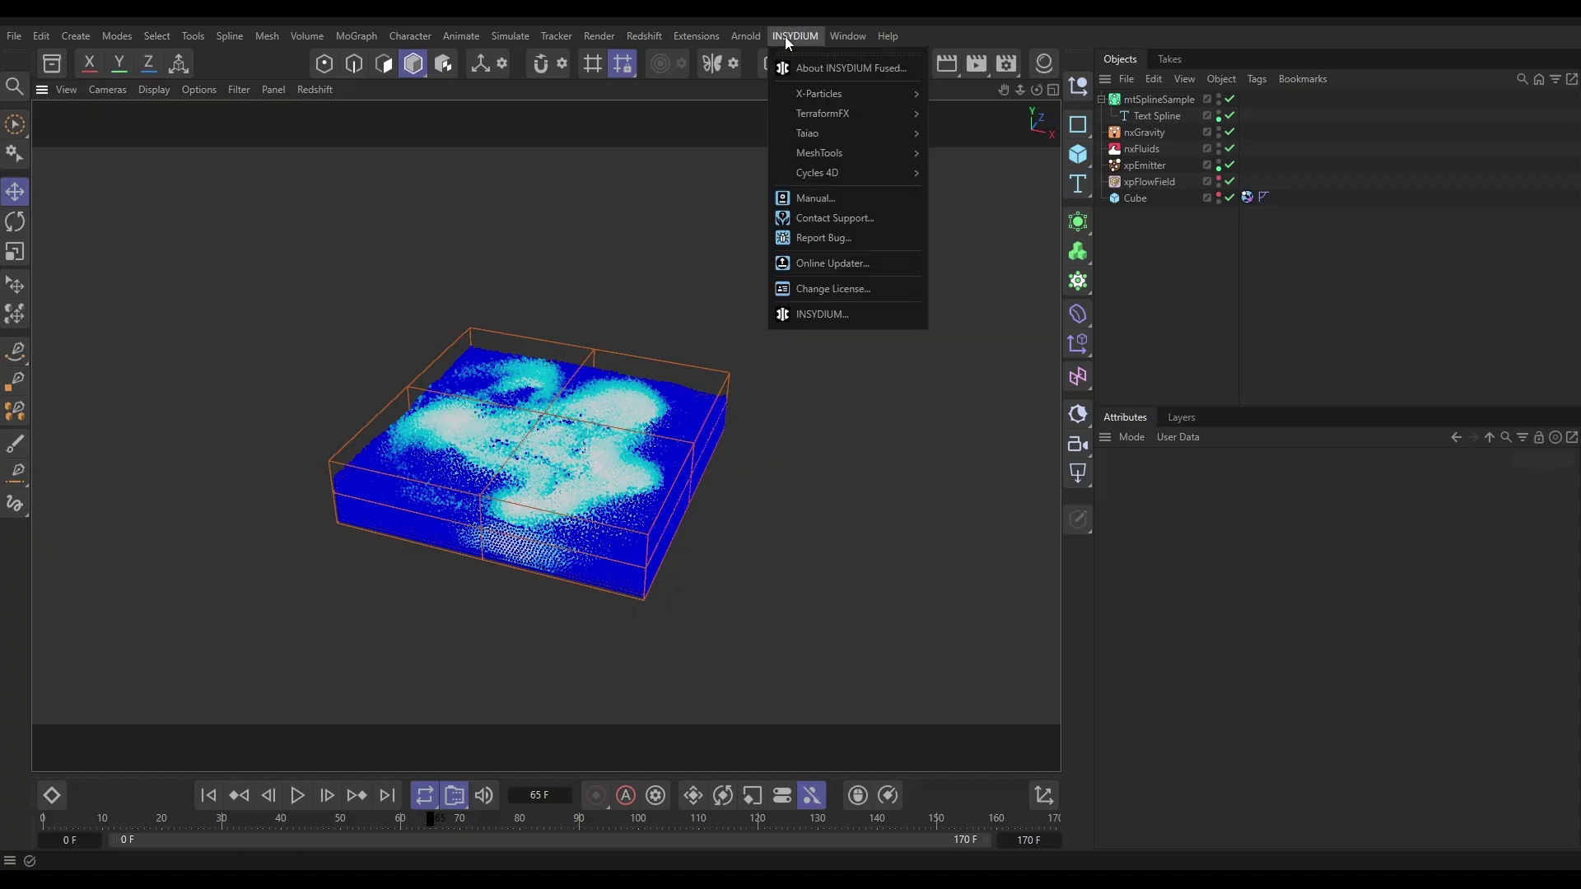
mouse_move(841, 98)
left_click(971, 162)
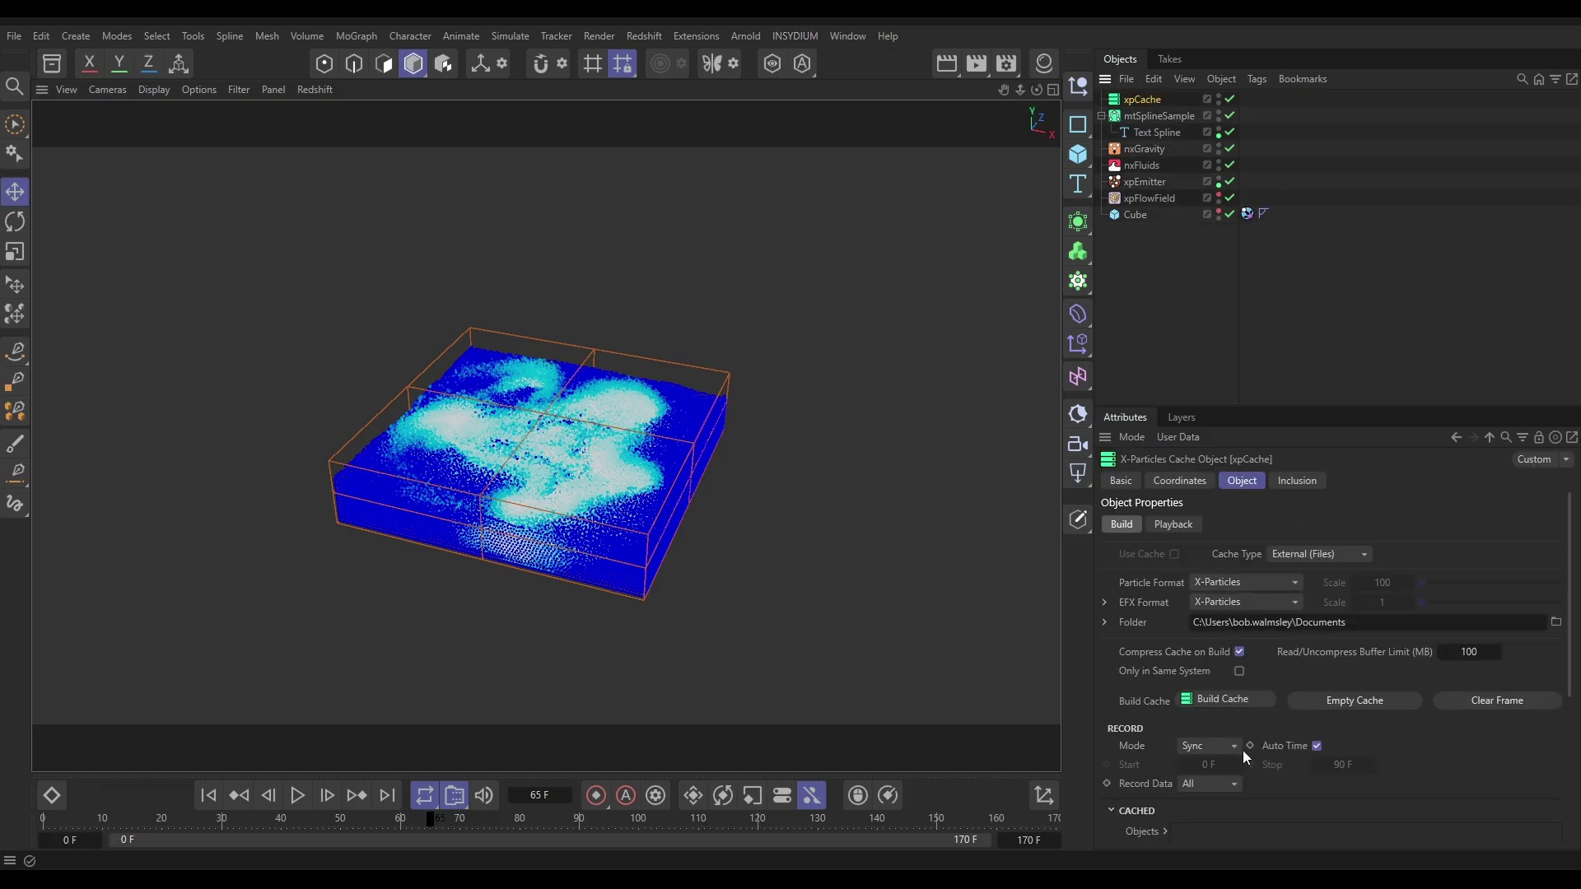
Build the particle cache in the xpCache_fluid_Countdown_03 folder, and disable mtSplineSample, Text Spline, nxFluids and xpFlowField
left_click(1223, 698)
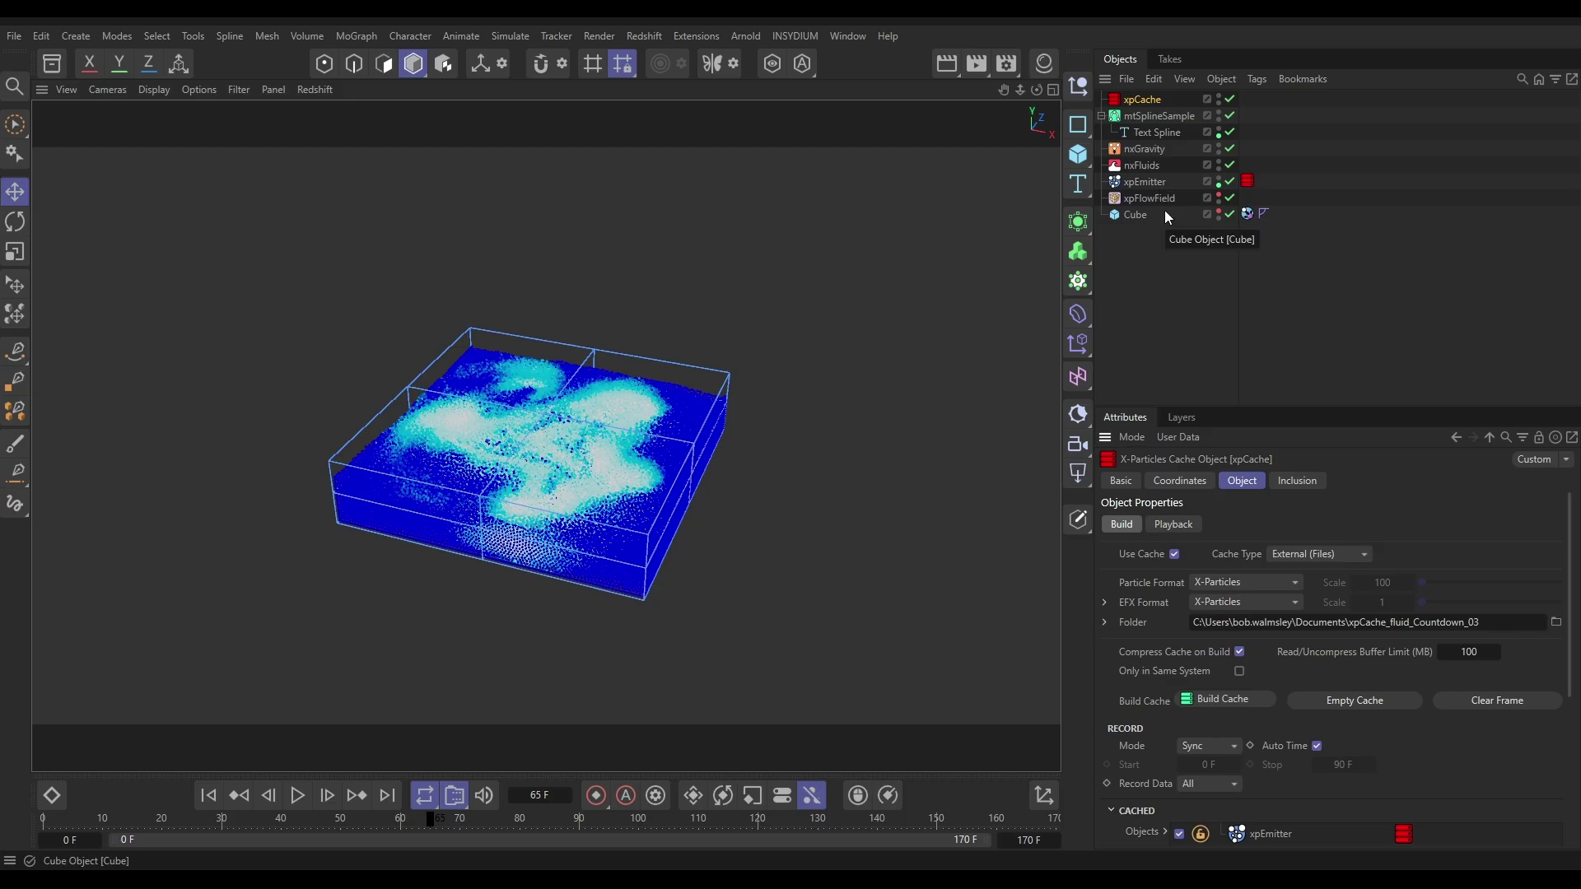
left_click(1230, 116)
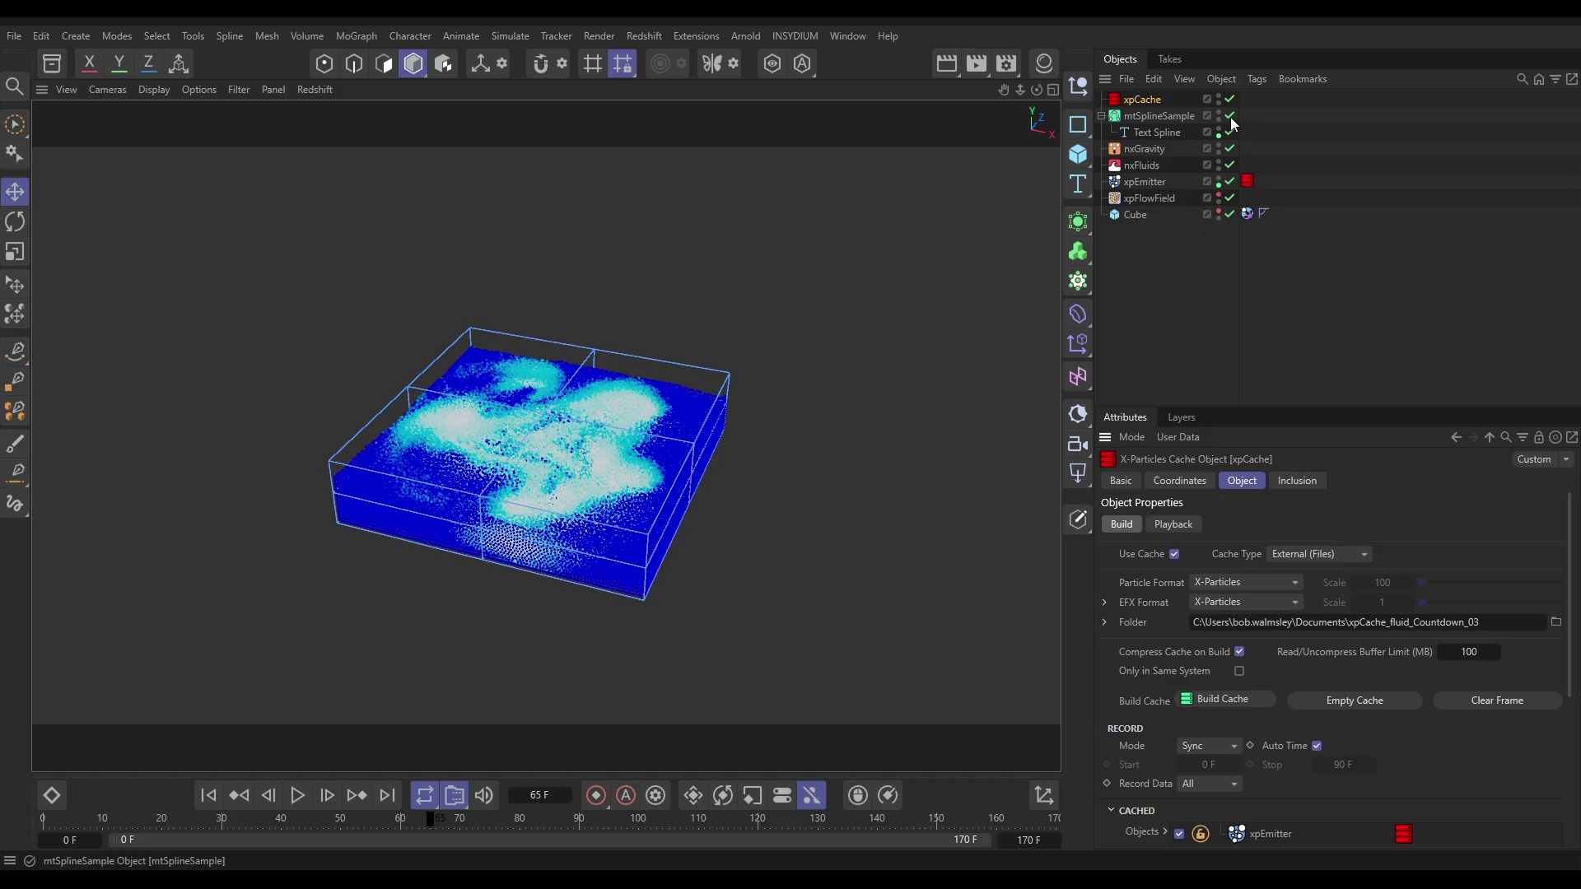
left_click(1230, 132)
left_click(1230, 165)
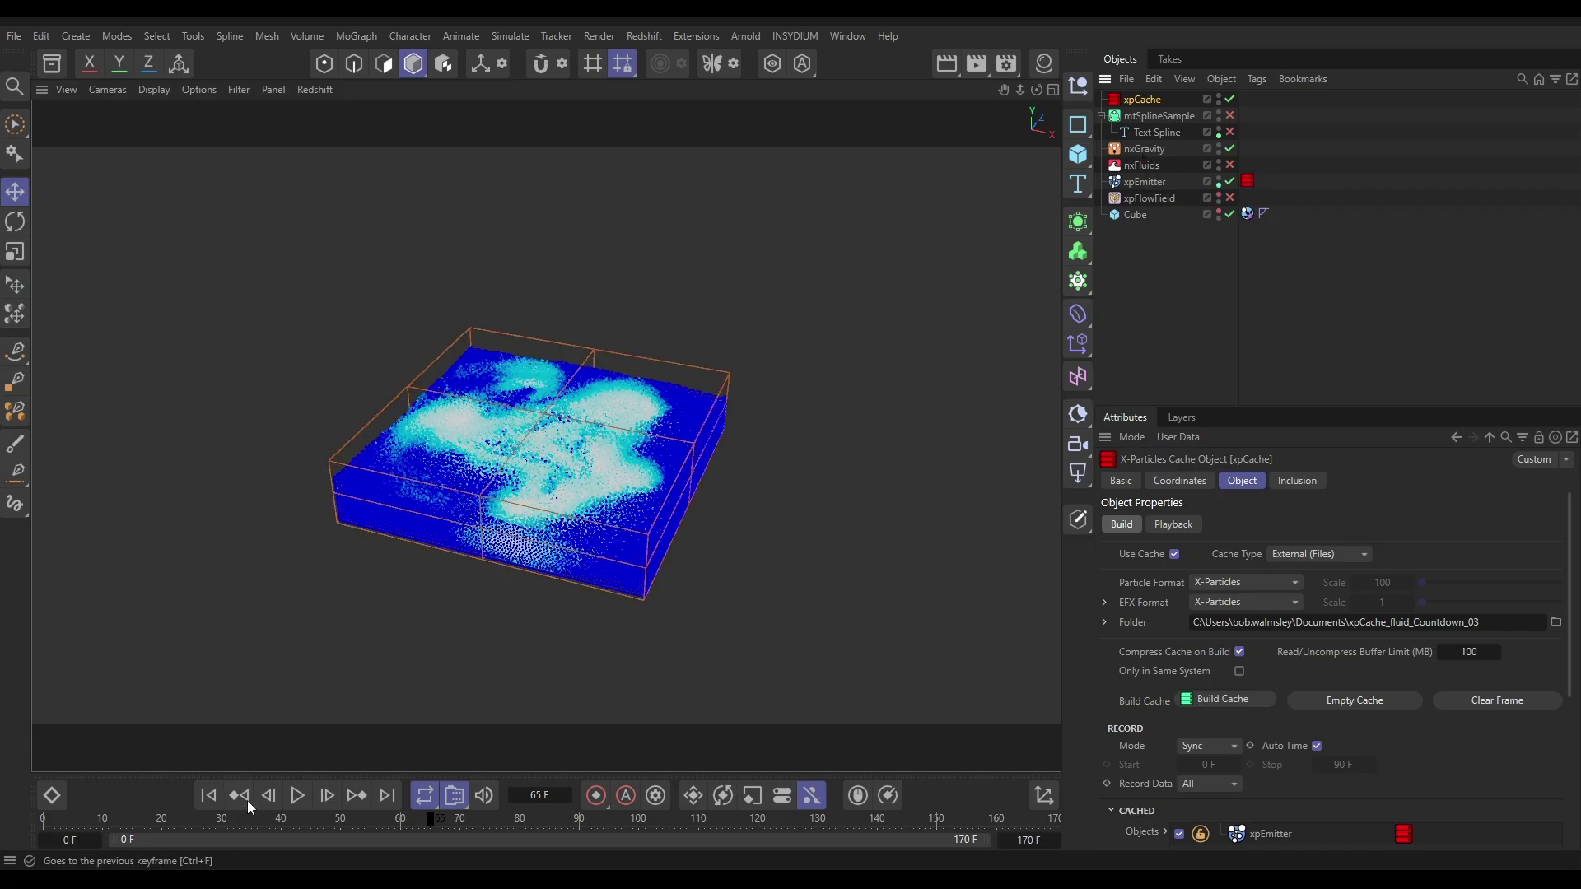
Play the cached fluid simulation from the first frame to check the result
left_click(209, 796)
left_click(297, 795)
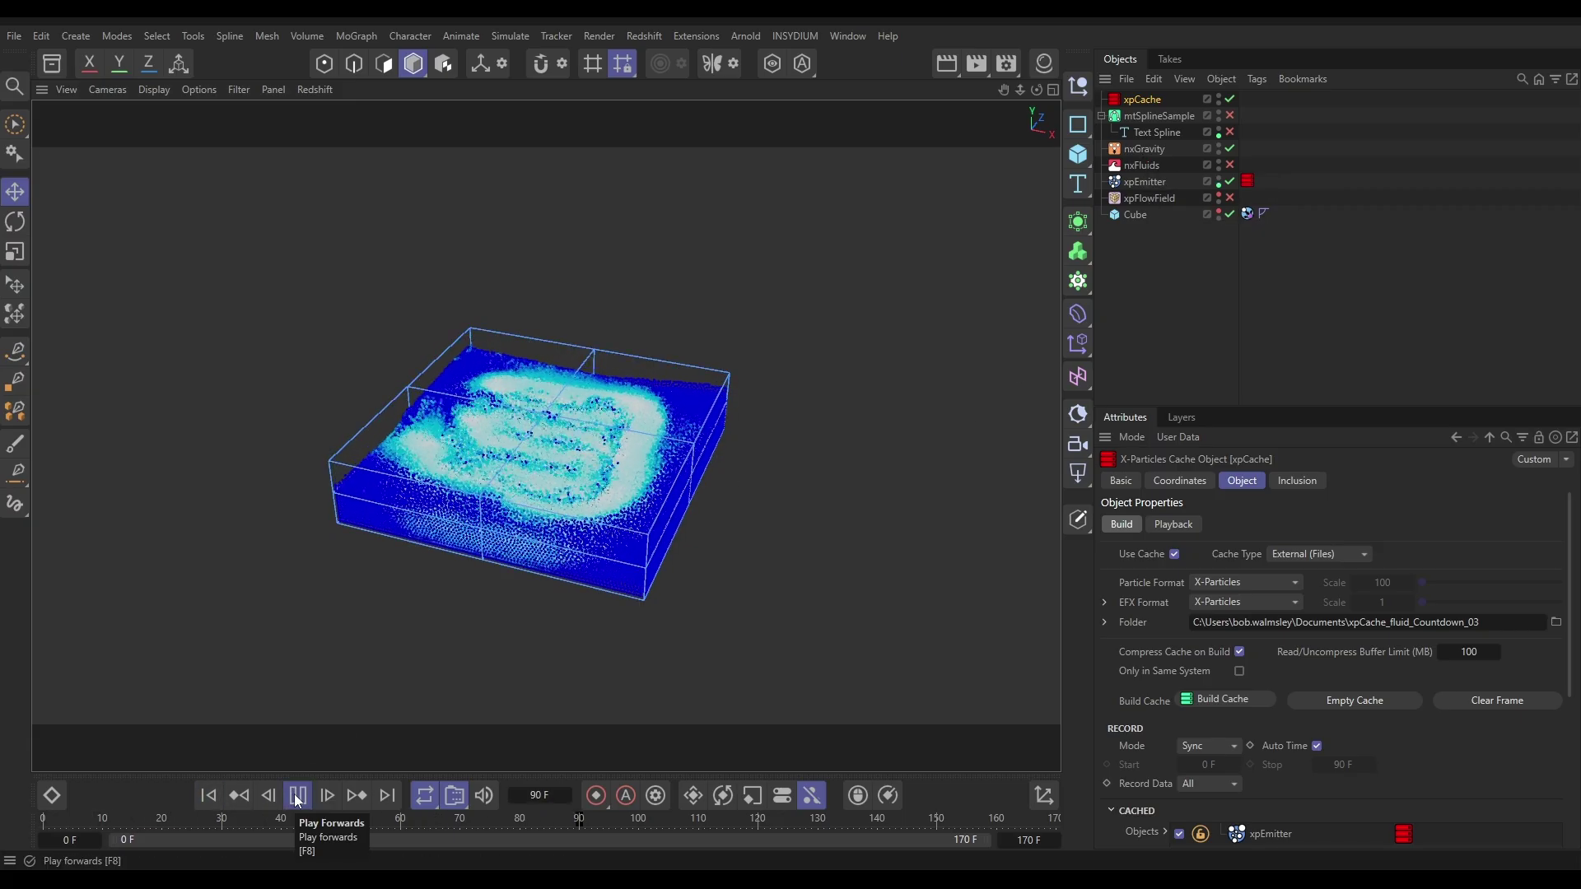
left_click(297, 796)
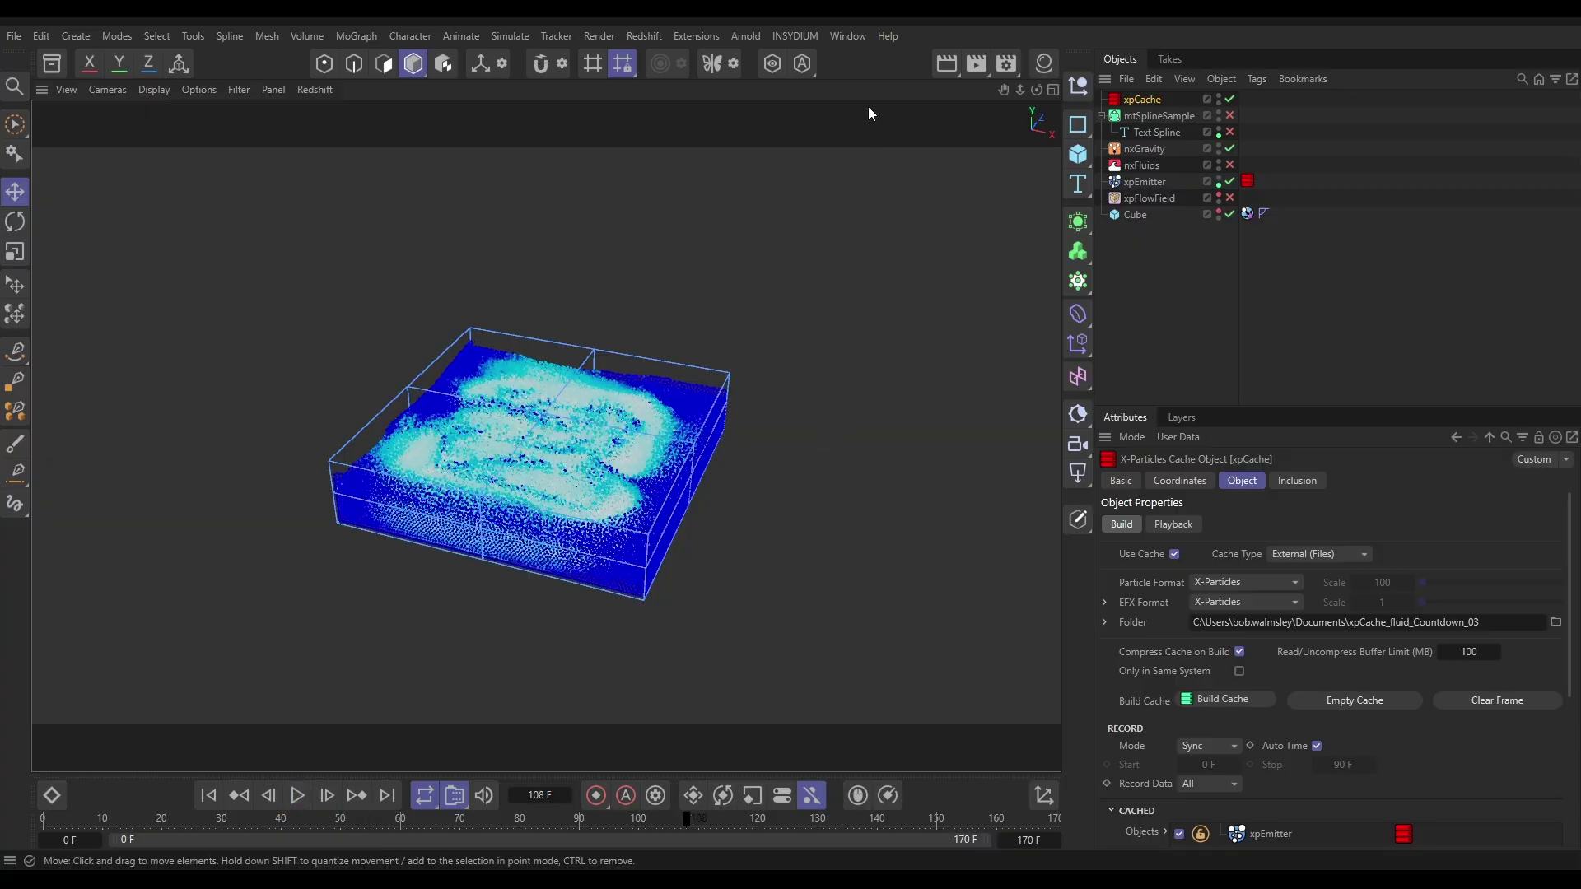
Add a NeXus Foam modifier to the scene and create a new emitter for its foam particles
left_click(802, 37)
mouse_move(843, 92)
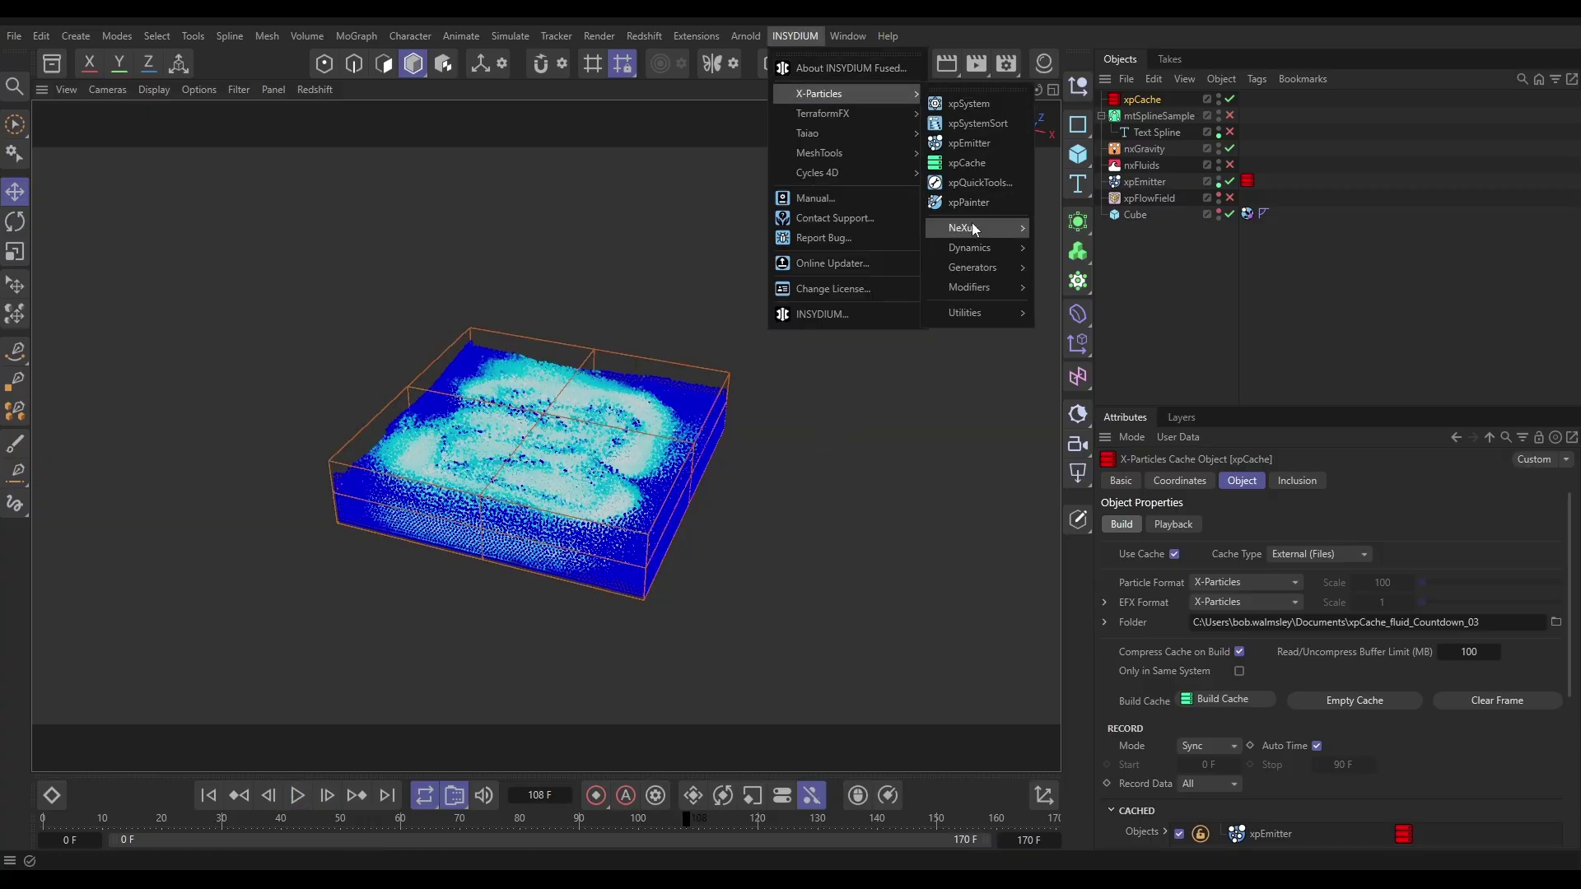
mouse_move(973, 229)
left_click(1070, 277)
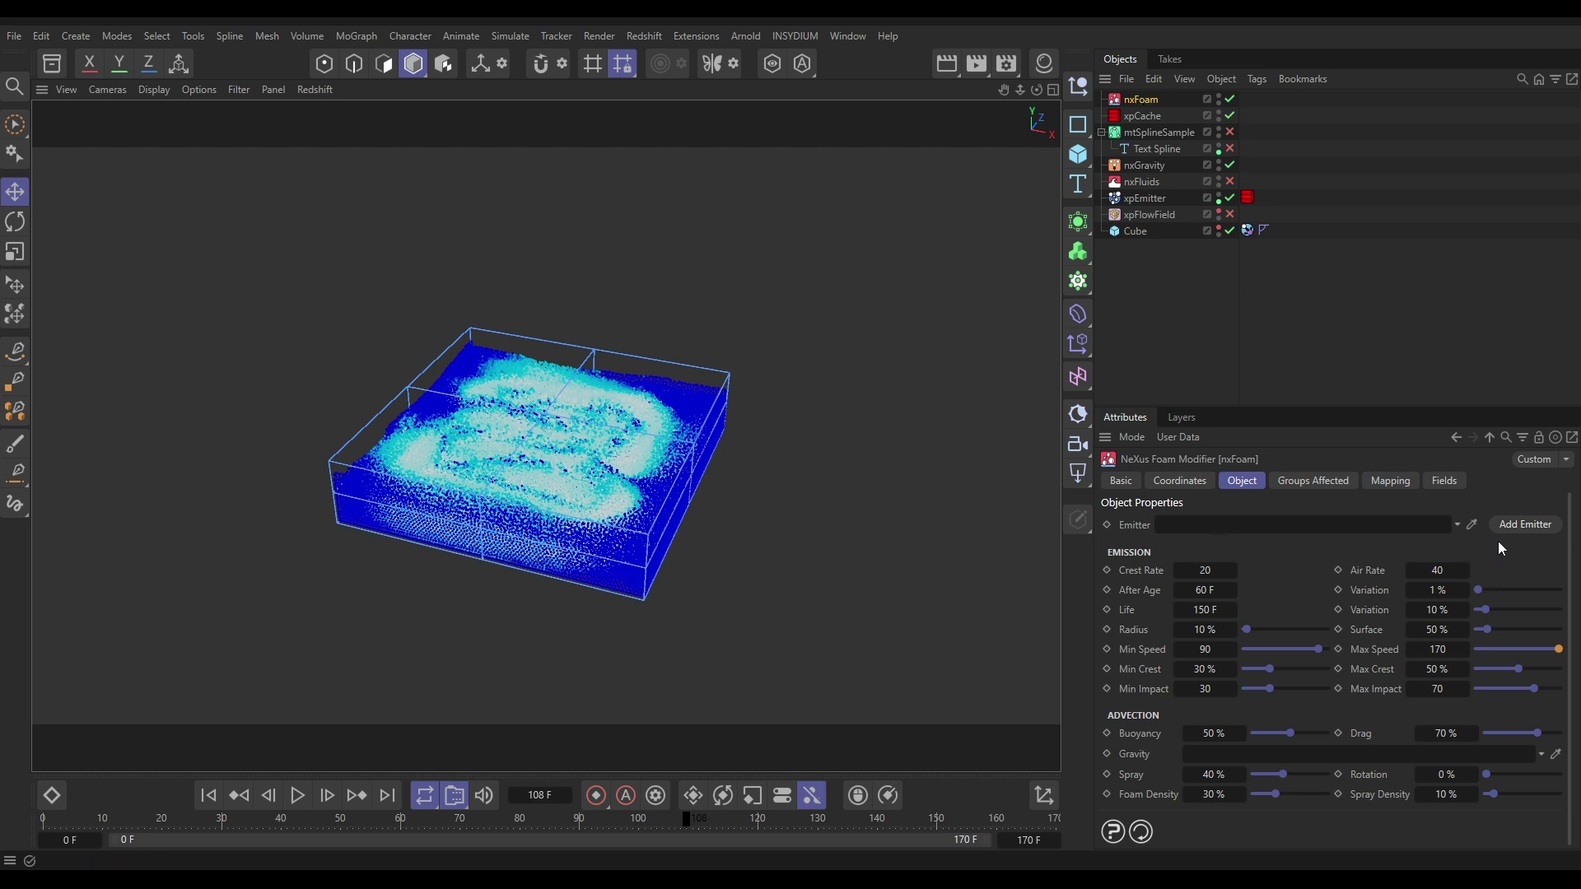
left_click(1513, 528)
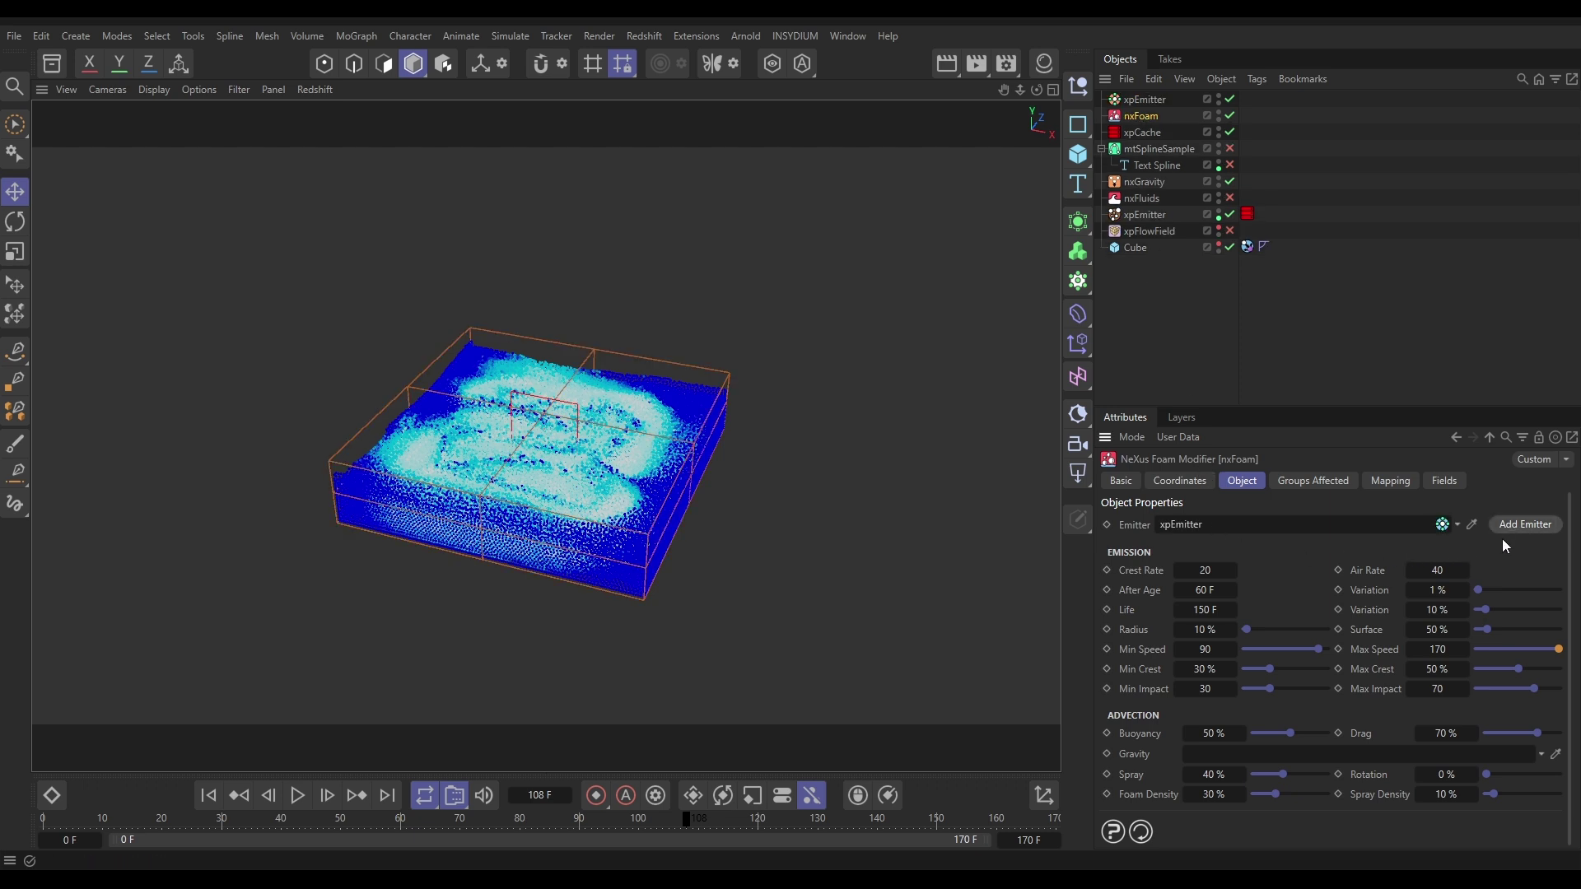
Set the new foam emitter's editor display to Dots
left_click(1150, 100)
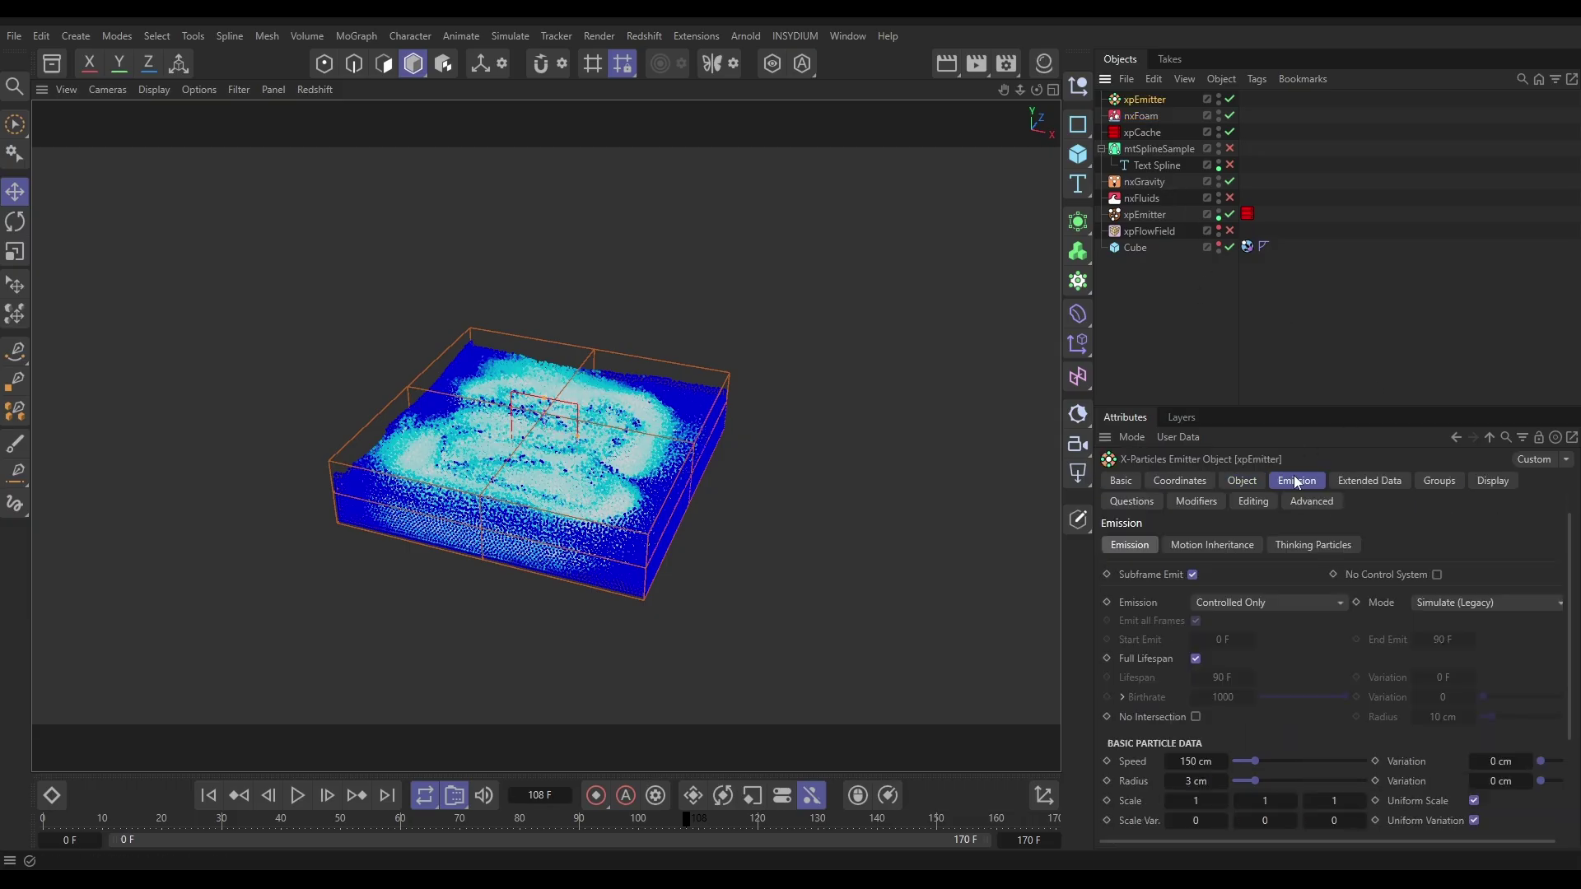
left_click(1491, 481)
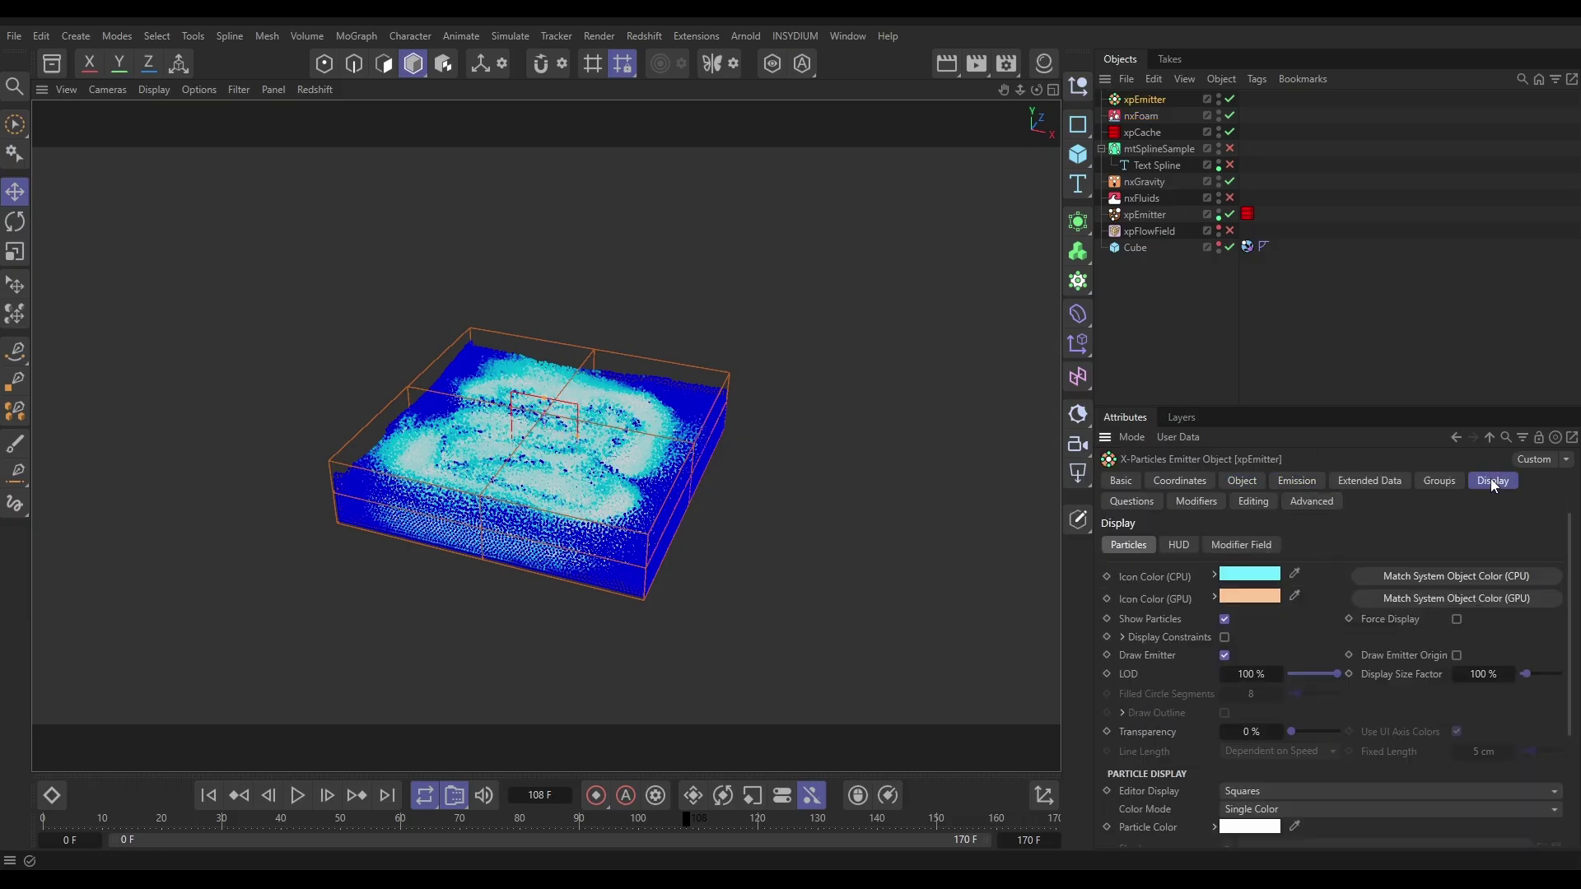
left_click(1260, 793)
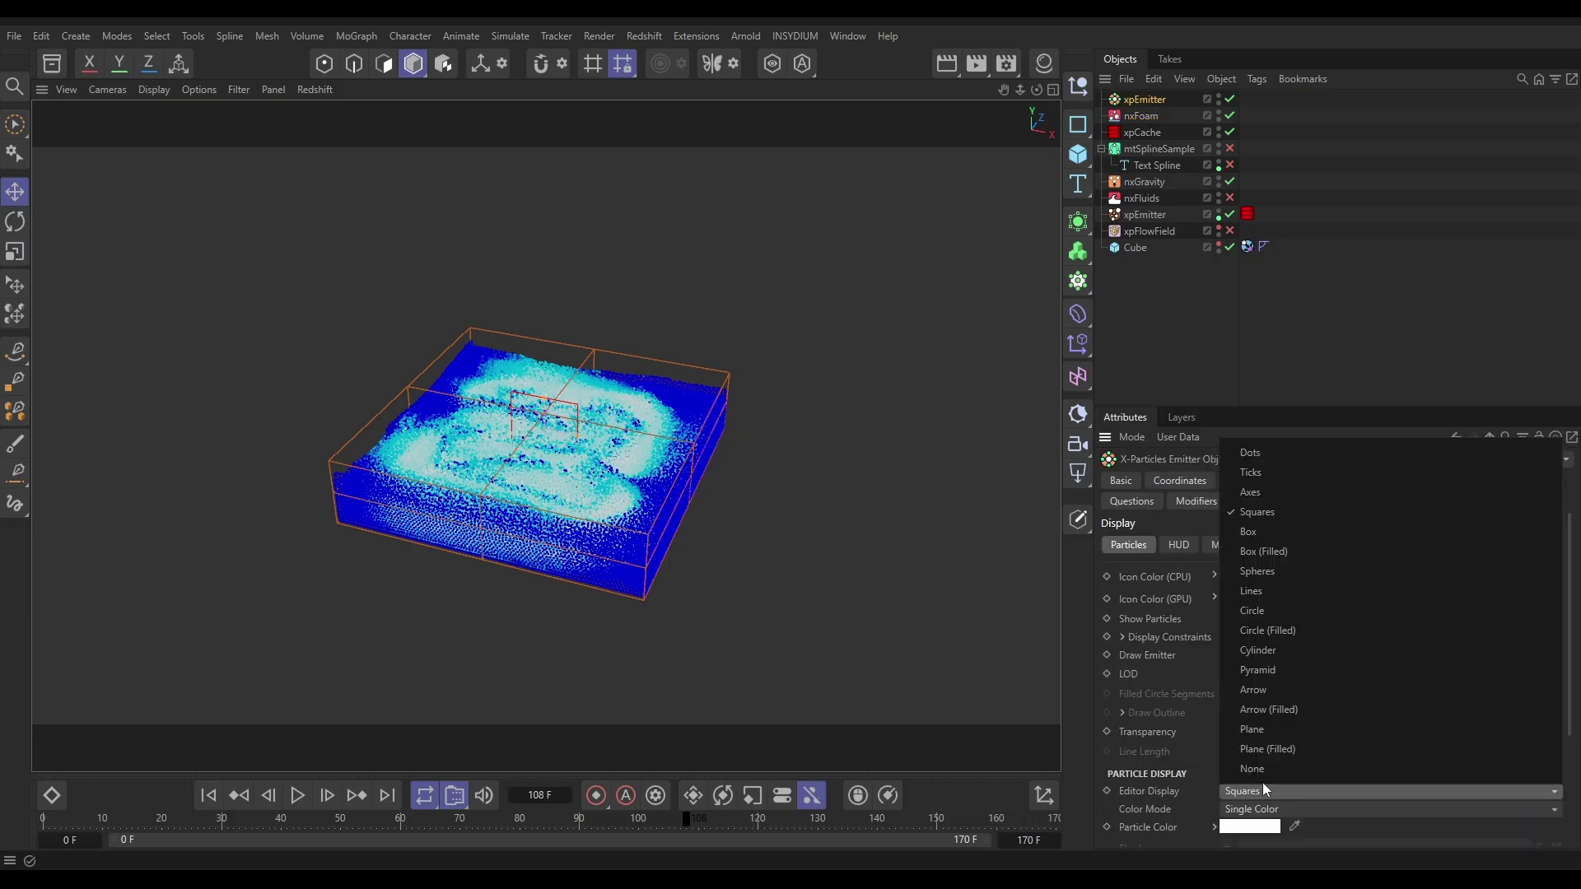
left_click(1273, 455)
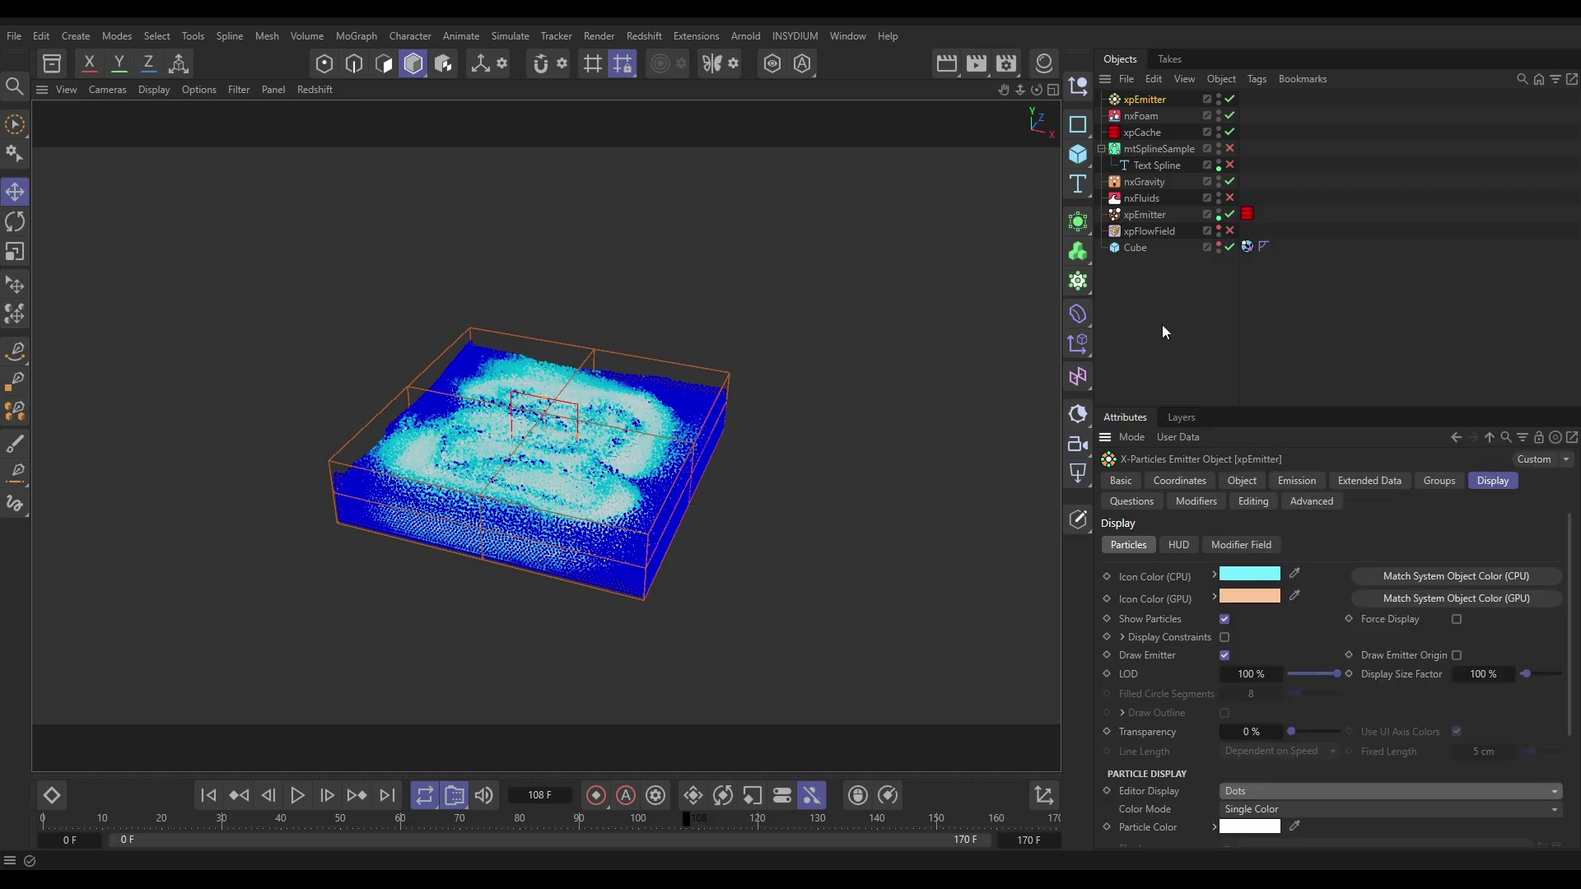
Set the foam modifier's Air Rate to 0, Crest Rate to 10, After Age to 7 F and Life to 70 F
left_click(1142, 118)
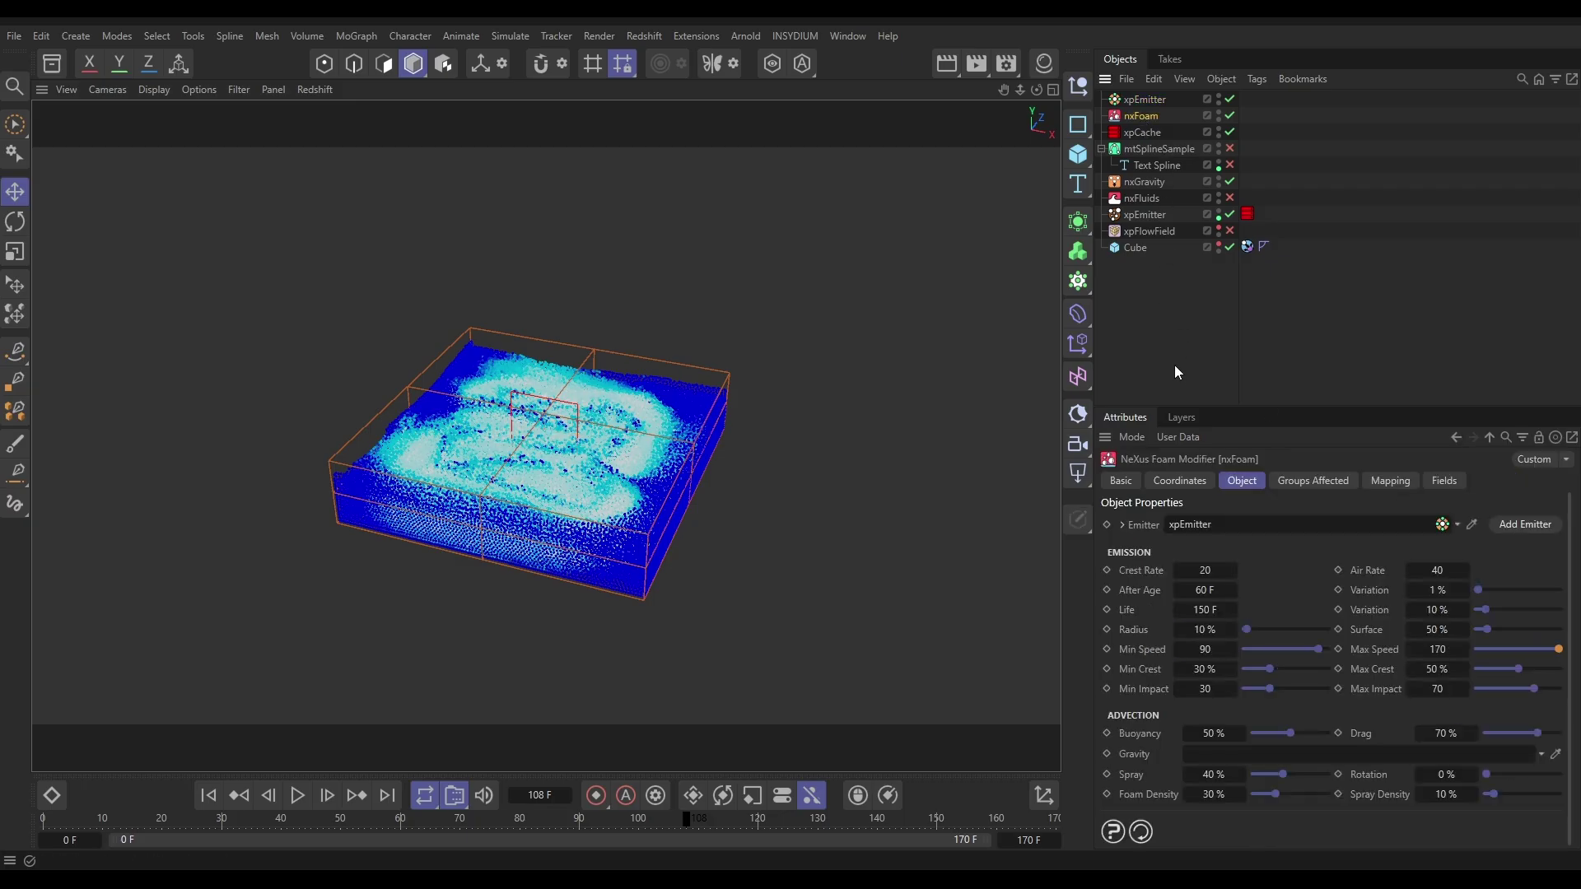
double_click(1437, 570)
type("0")
double_click(1207, 567)
type("10")
left_click(1200, 596)
type("7")
key("Return")
left_click(1205, 611)
type("70")
key("Return")
Hide the fluid emitter in the viewport and play from the first frame to view the foam particles alone
left_click(1220, 213)
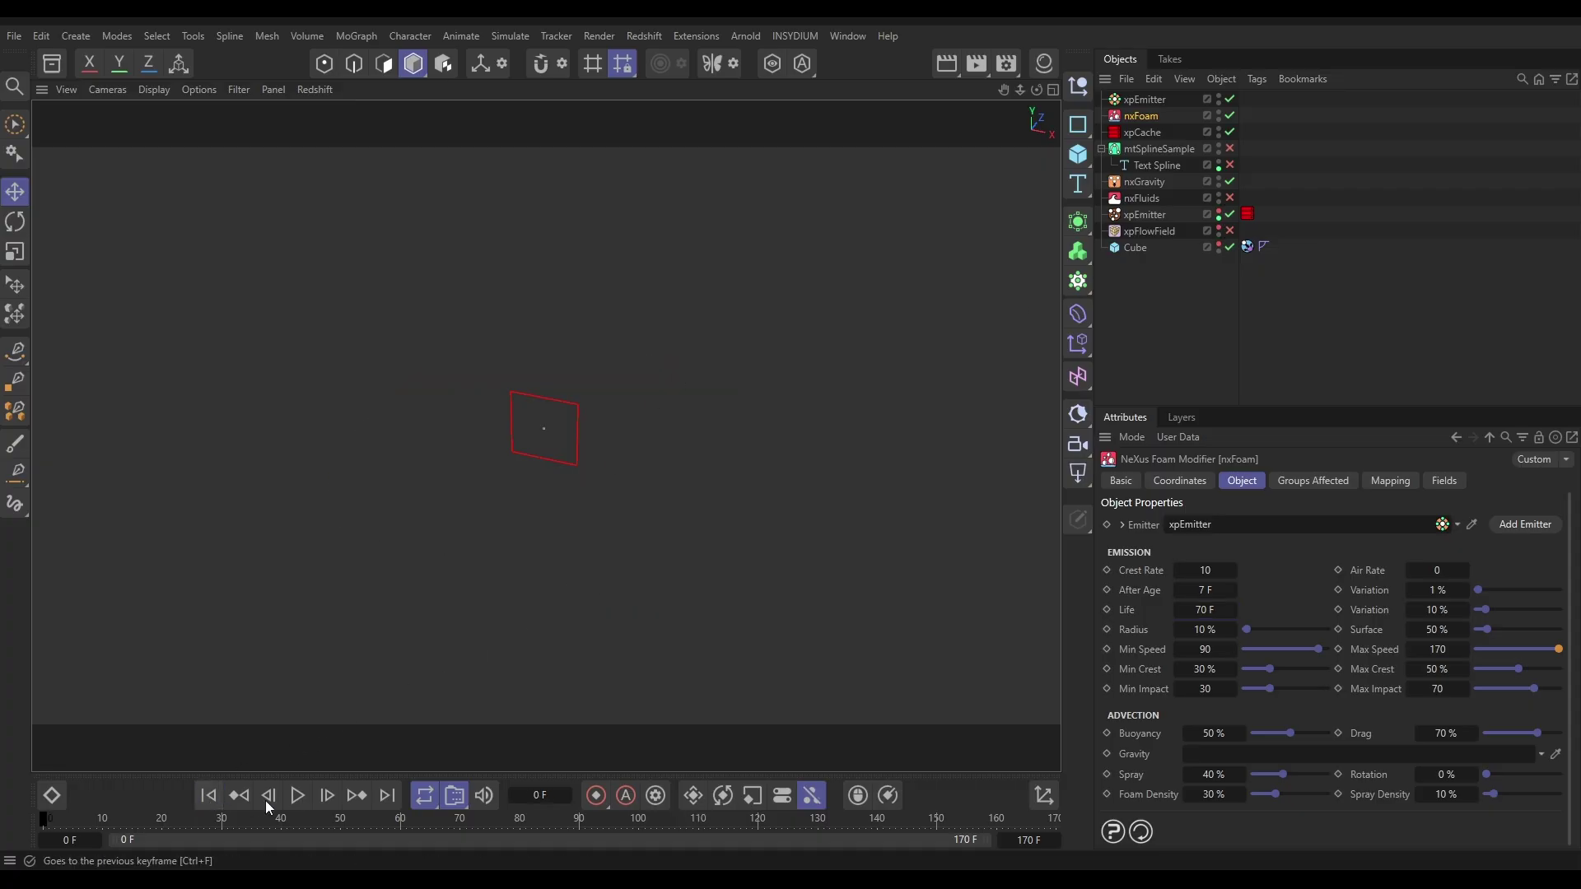
left_click(299, 796)
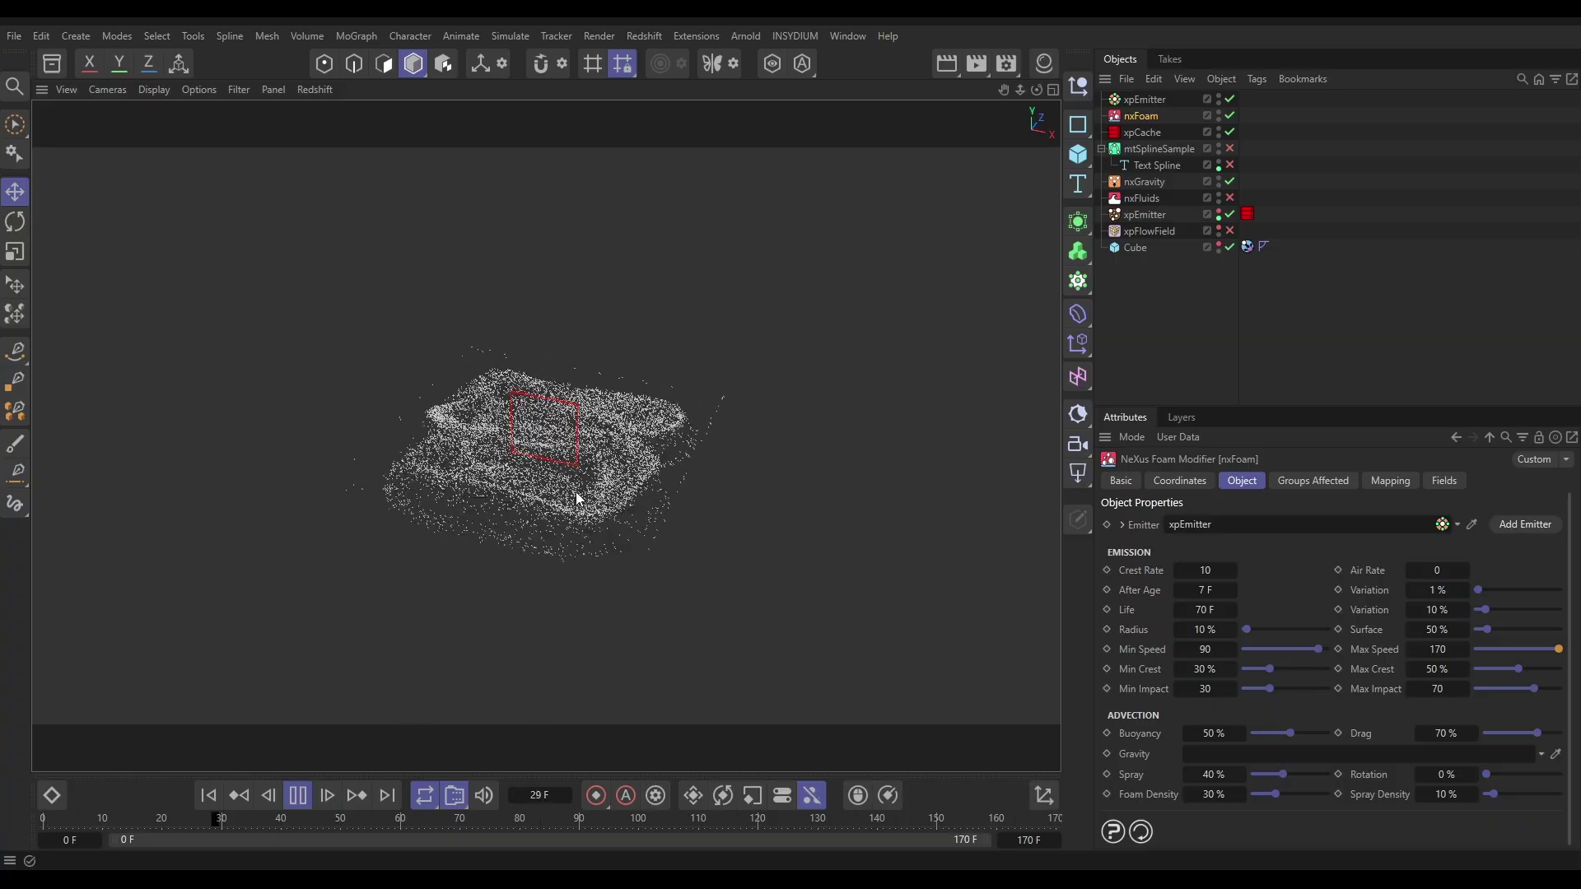
left_click(296, 797)
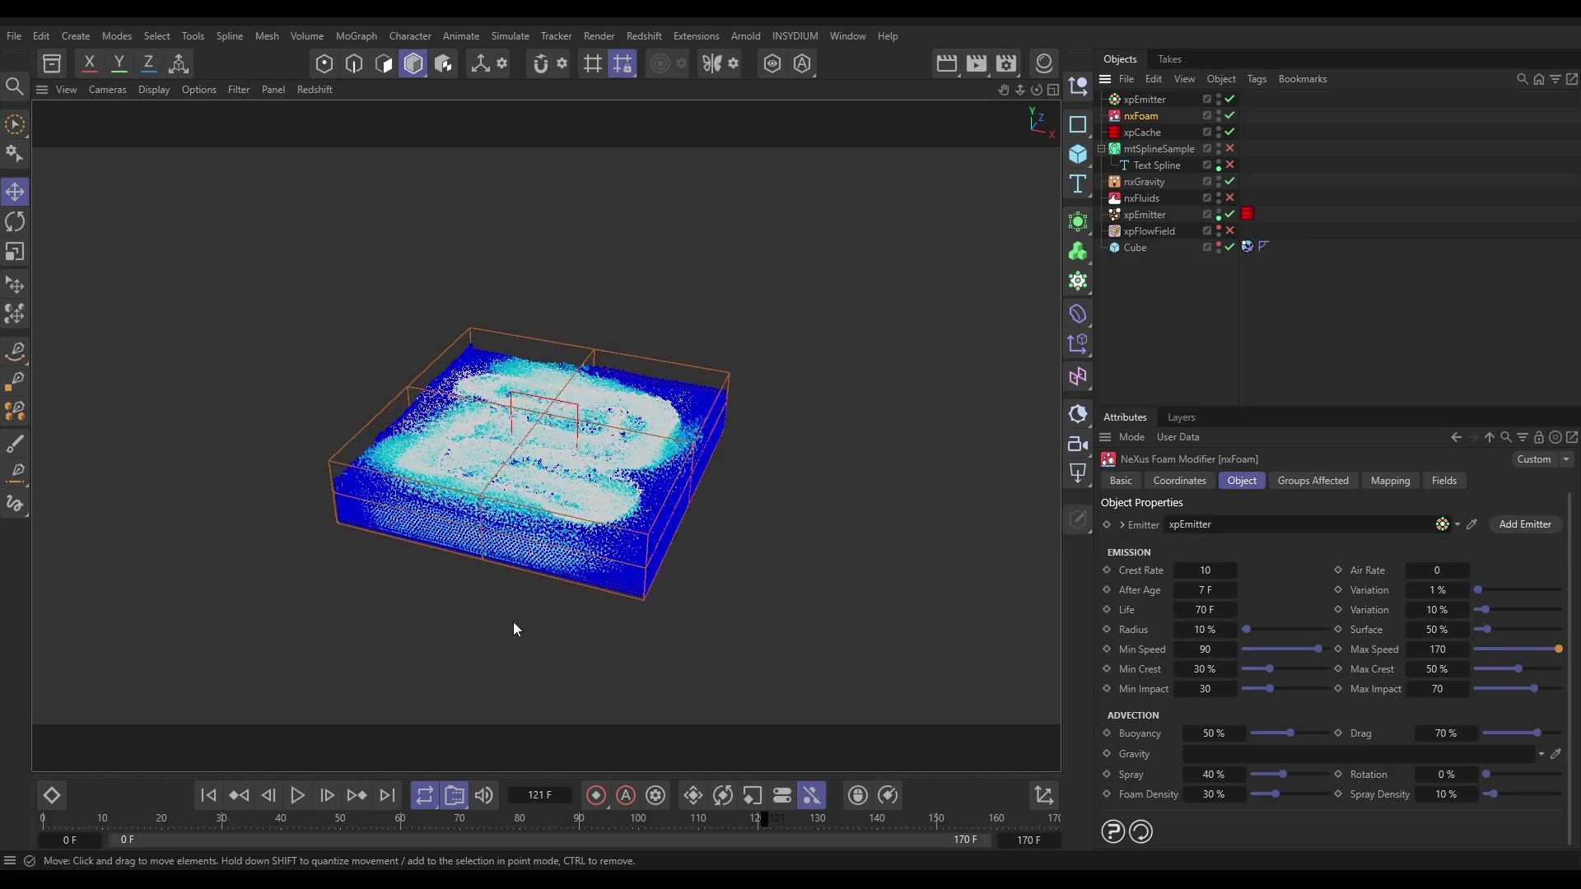
Play the simulation from the first frame with fluid and foam visible together, also from a higher viewing angle
left_click(253, 800)
left_click(297, 795)
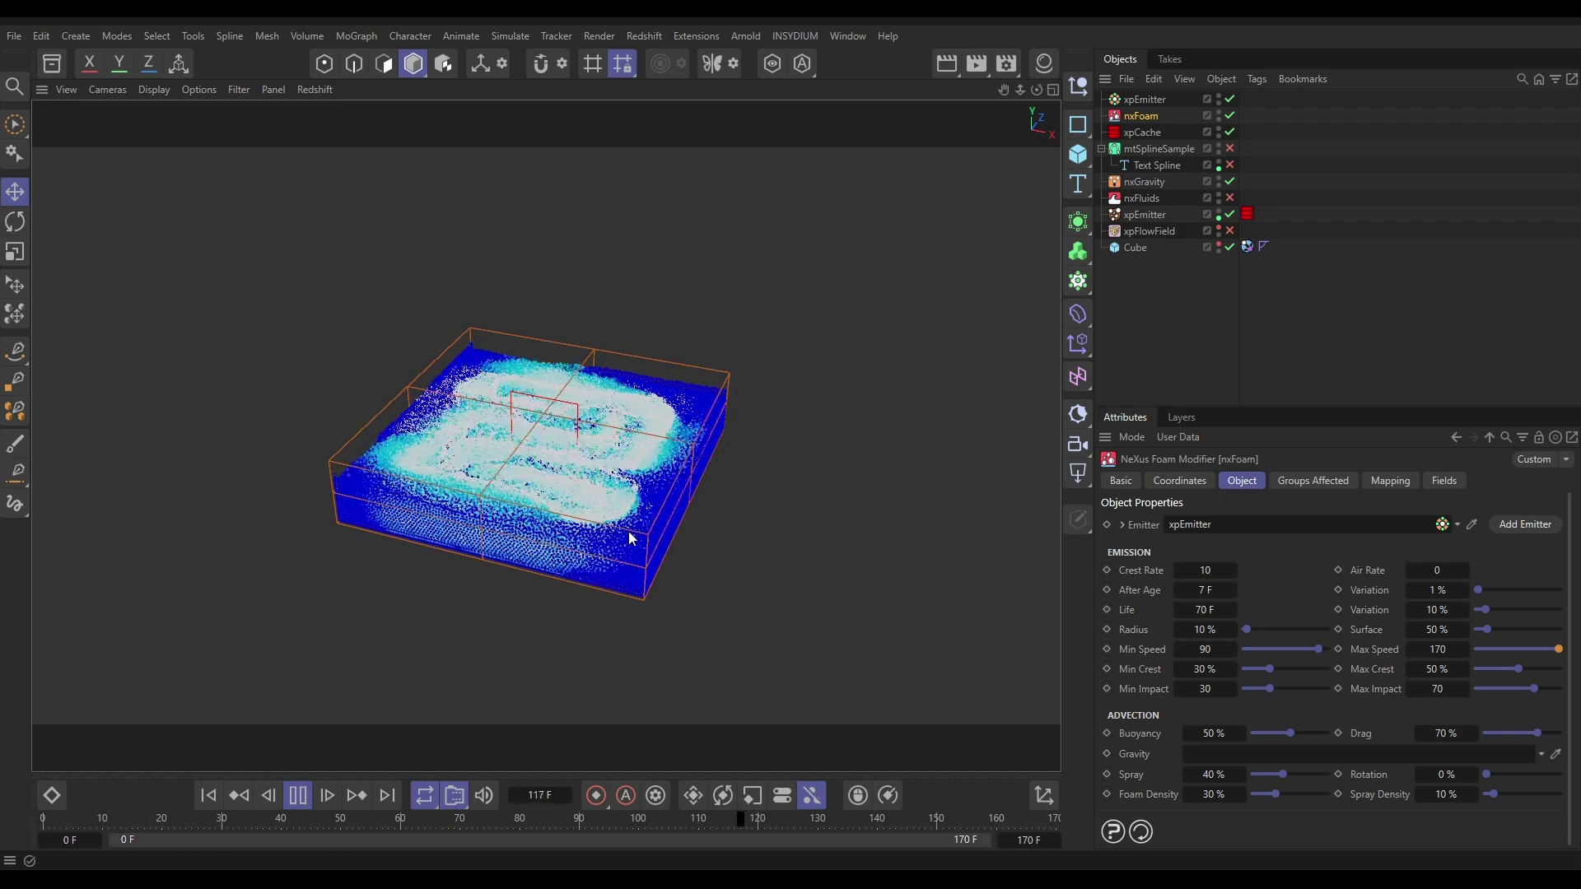
left_click(300, 799)
left_click_drag(564, 475, 544, 515, "alt")
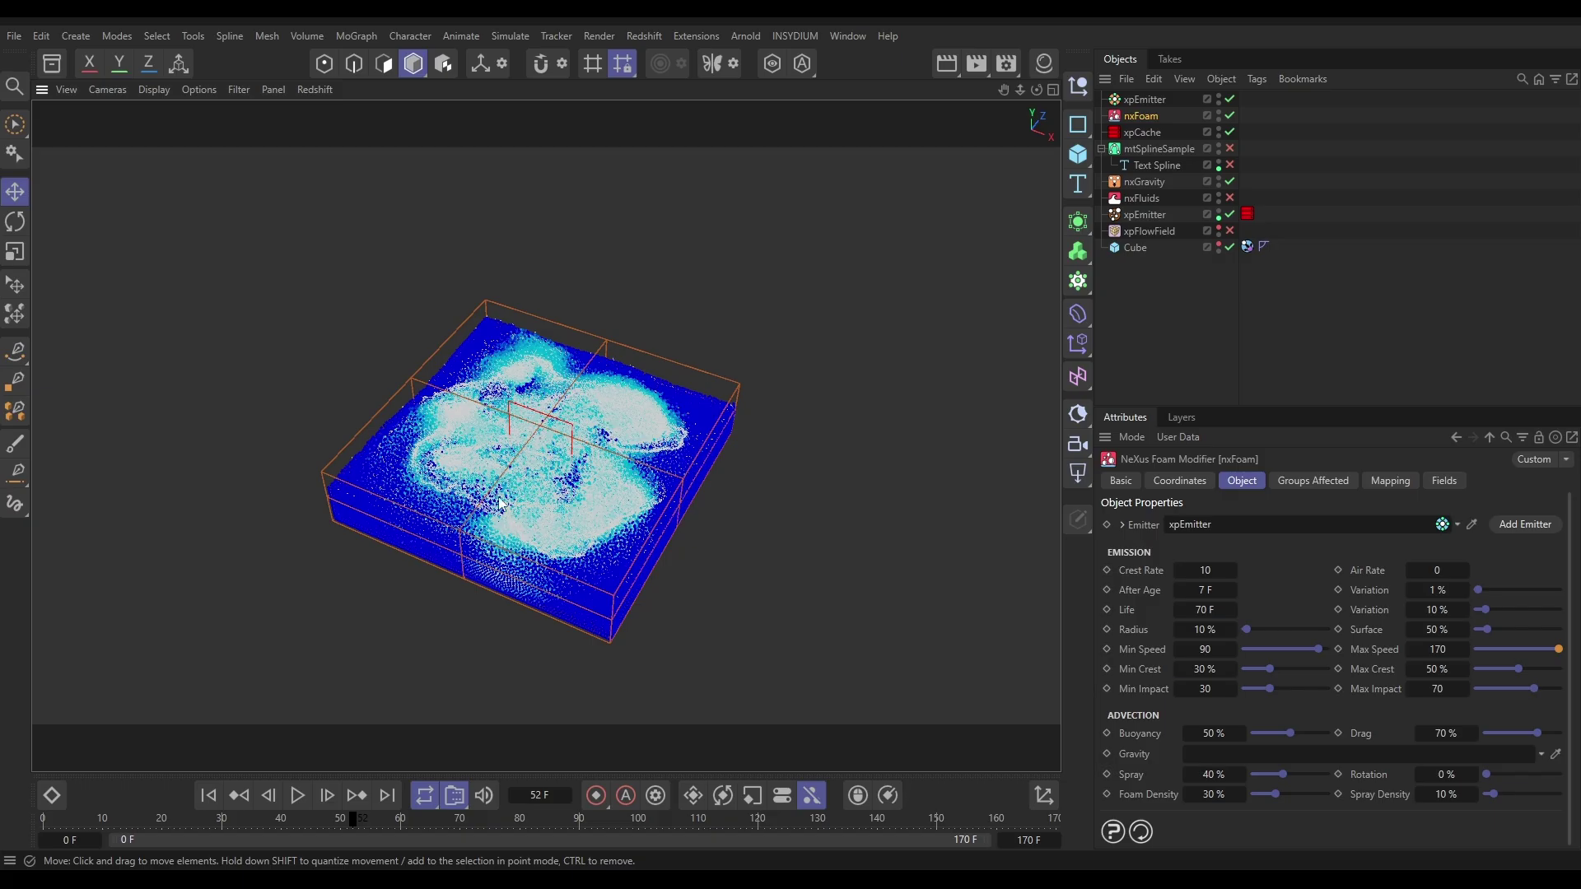
left_click(209, 795)
left_click(298, 795)
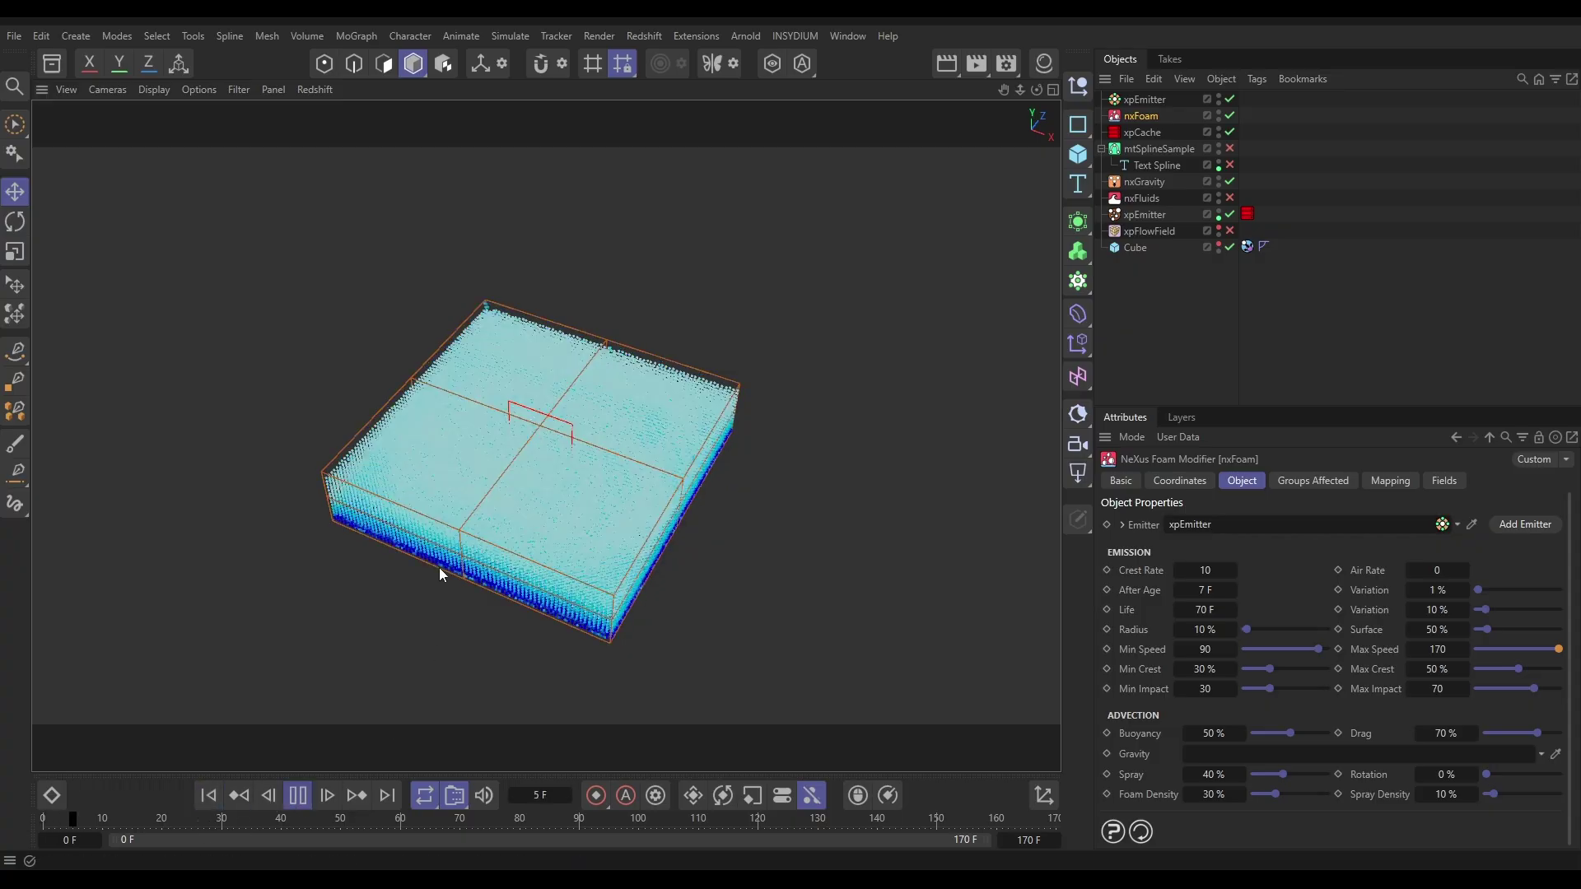